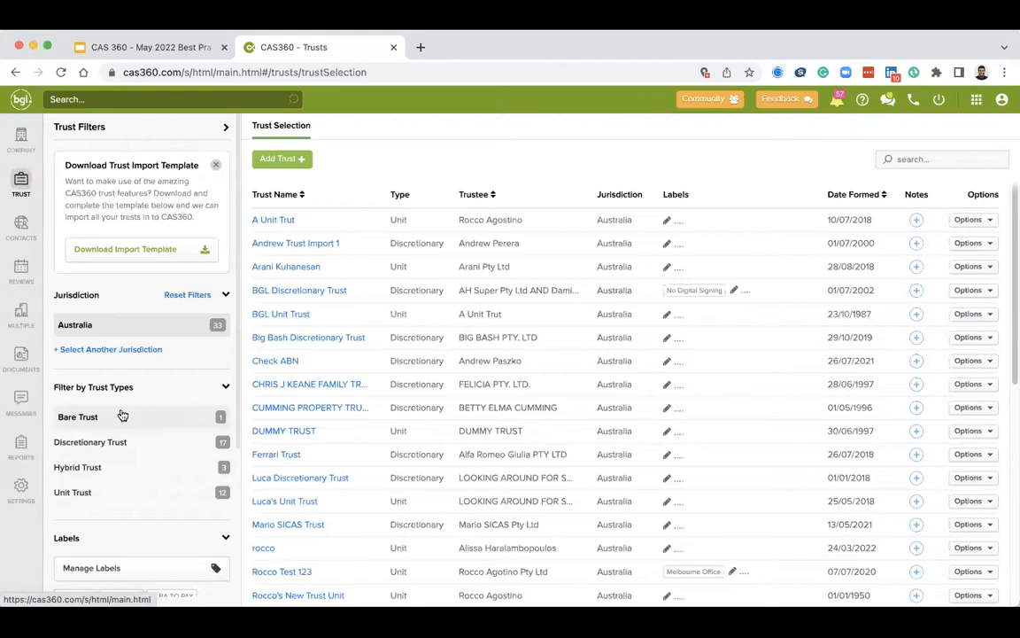
Browse the trust filters, then open BGL Unit Trust from the trust list.
{"action": "scroll", "coordinate": [122, 415], "scroll_direction": "down", "scroll_amount": 3}
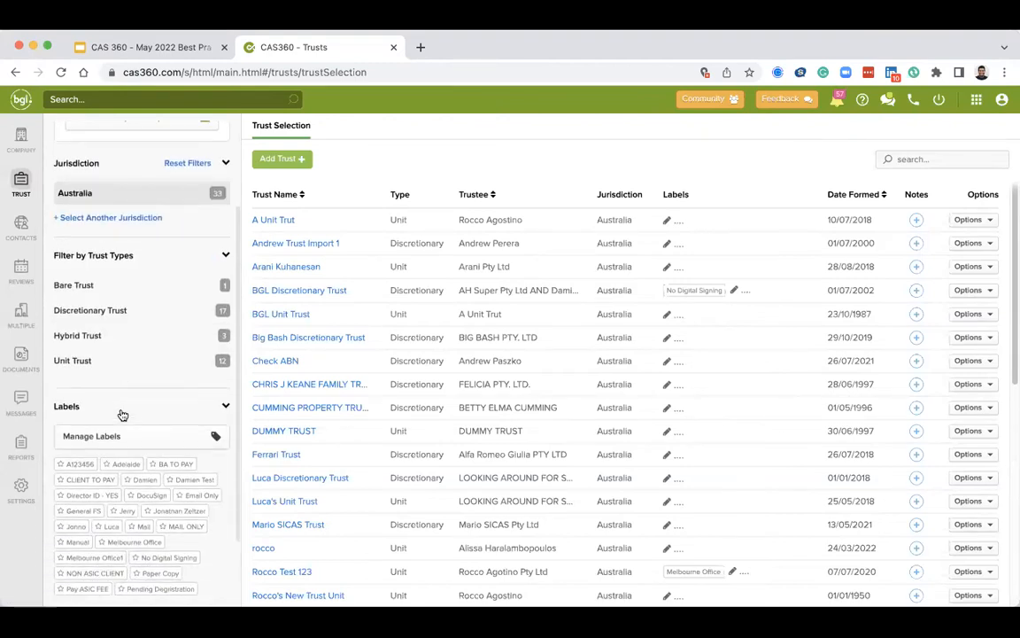
{"action": "scroll", "coordinate": [120, 415], "scroll_direction": "down", "scroll_amount": 2}
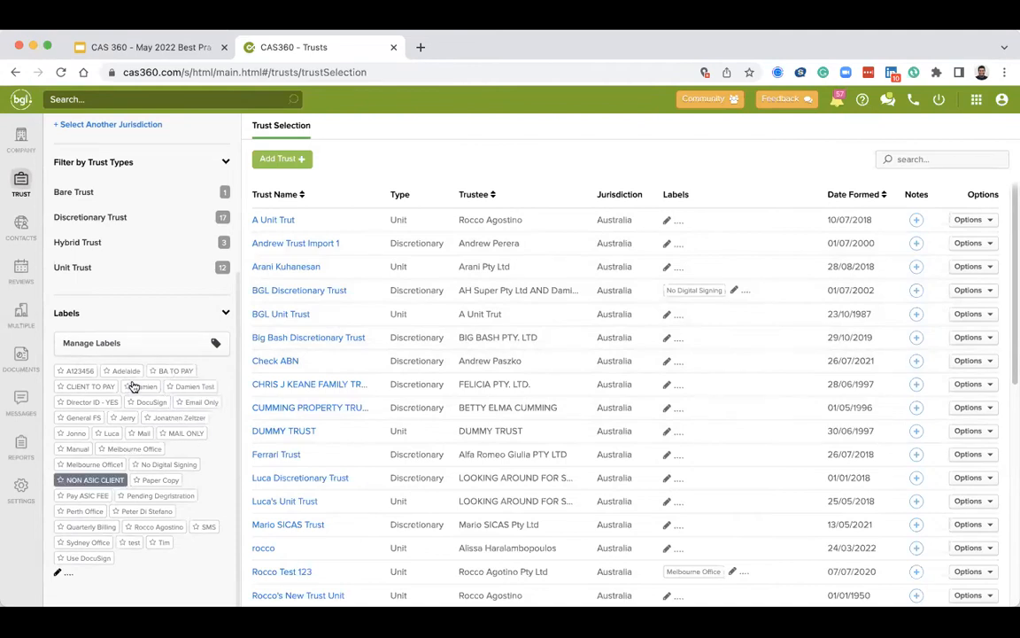
{"action": "scroll", "coordinate": [146, 470], "scroll_direction": "up", "scroll_amount": 5}
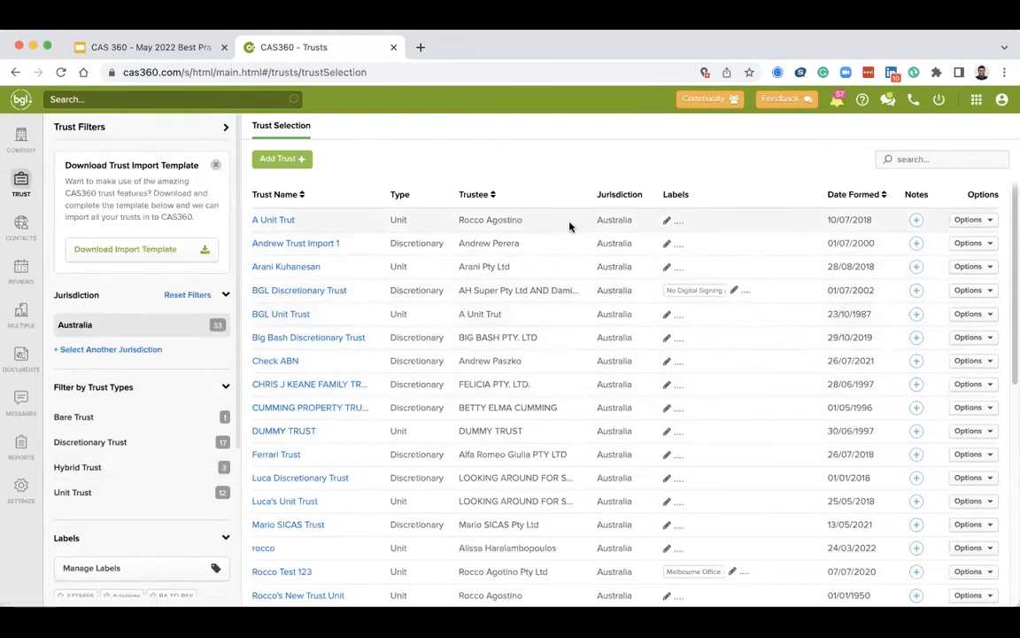
{"action": "left_click", "coordinate": [155, 416]}
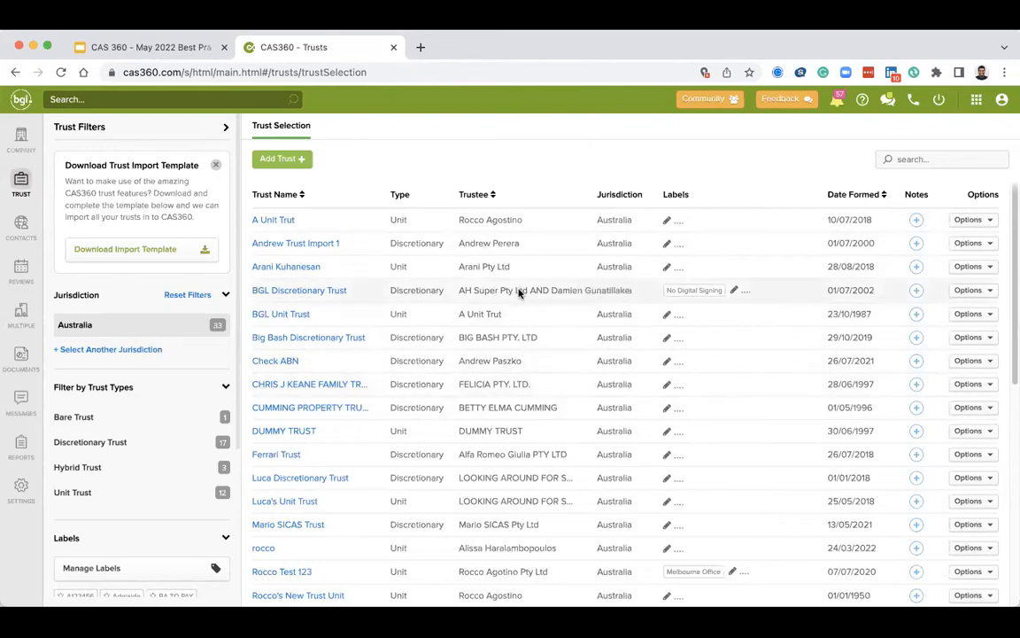
{"action": "left_click", "coordinate": [282, 315]}
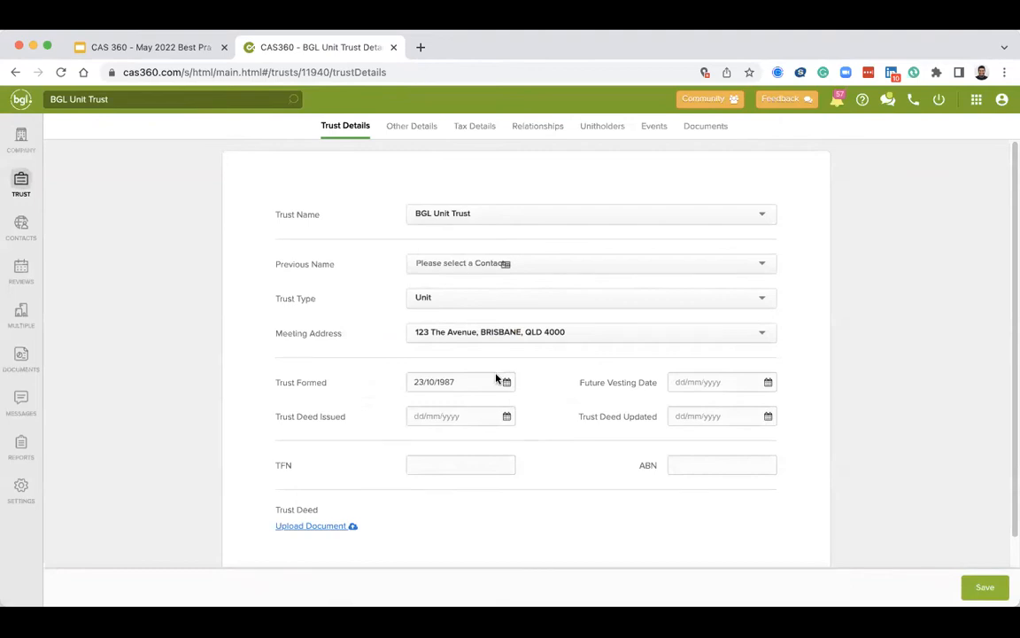
Review the Trust Details, Other Details, Tax Details and Relationships tabs, including the relationship types available to add.
{"action": "left_click", "coordinate": [470, 385]}
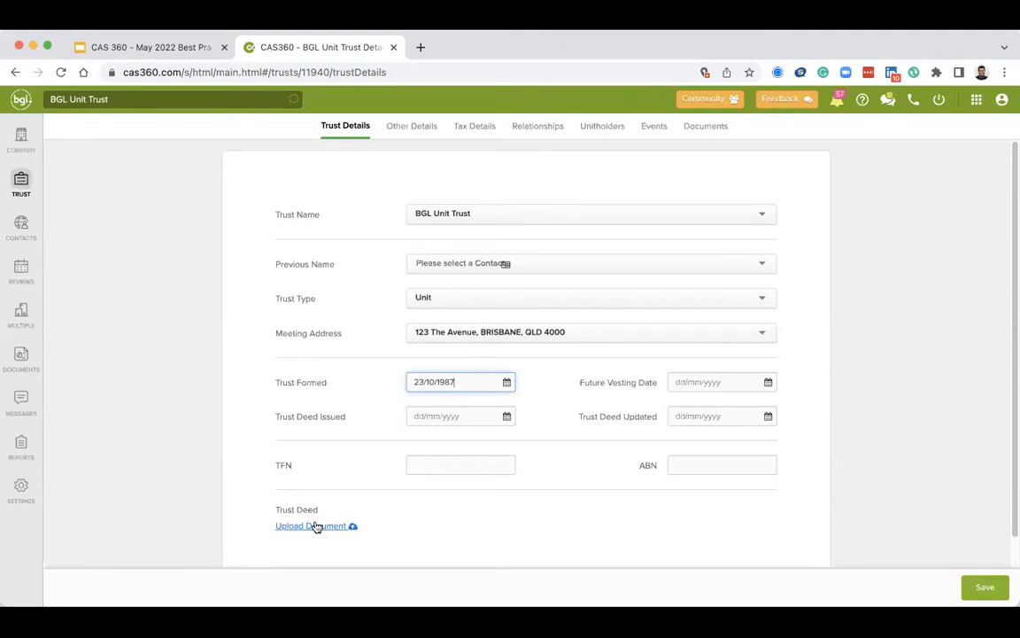
{"action": "left_click", "coordinate": [412, 126]}
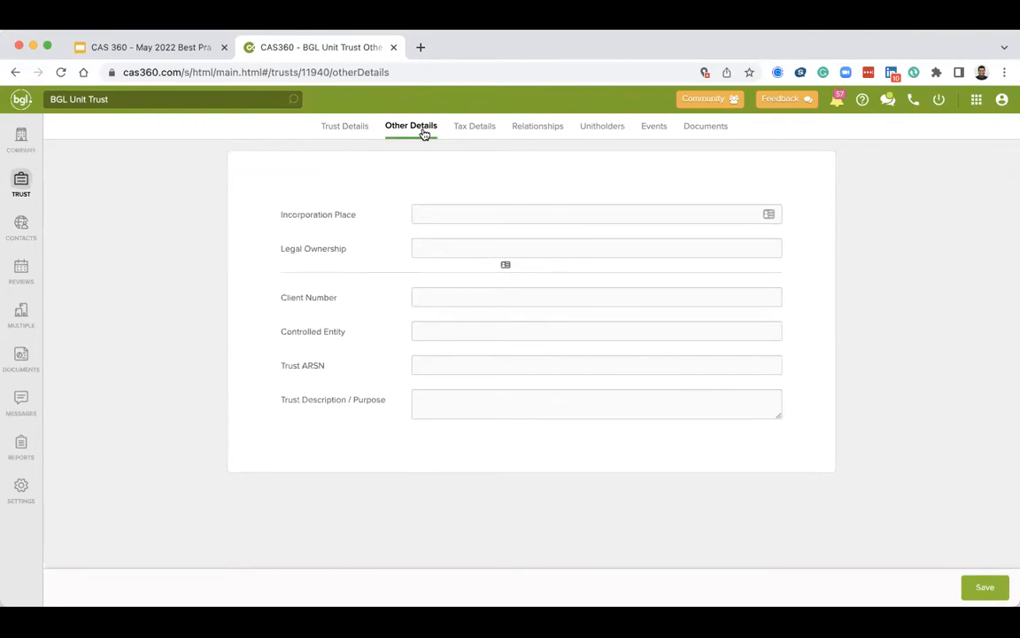
{"action": "left_click", "coordinate": [460, 133]}
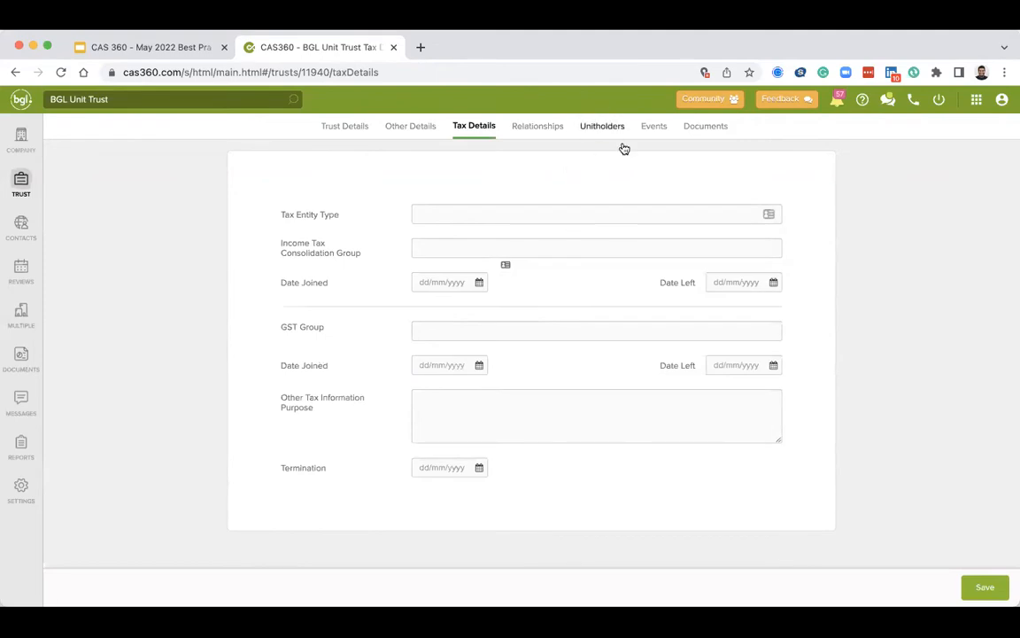
{"action": "left_click", "coordinate": [554, 137]}
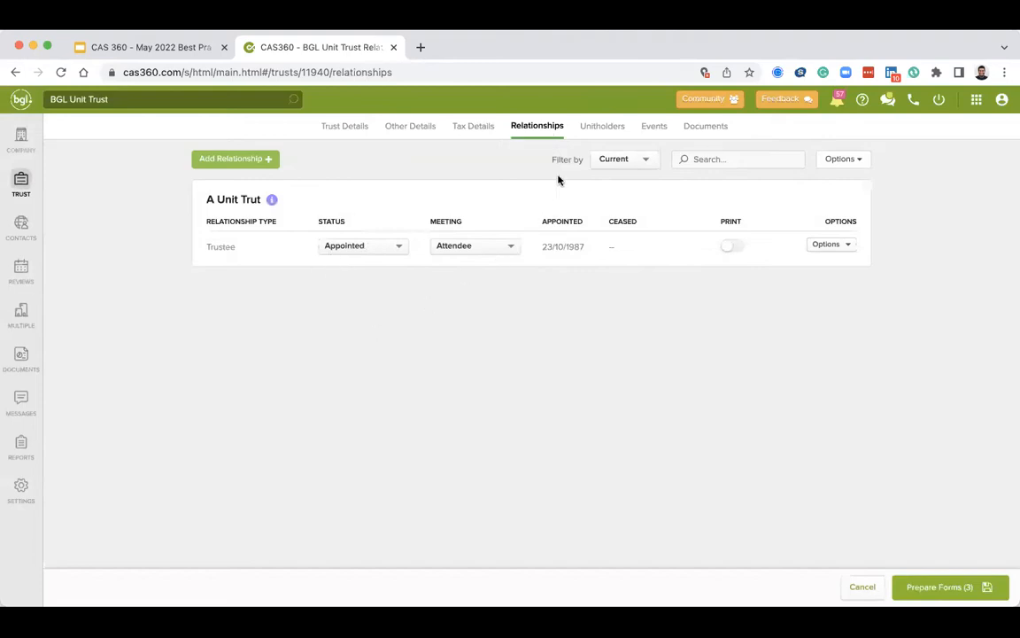
{"action": "left_click", "coordinate": [230, 159]}
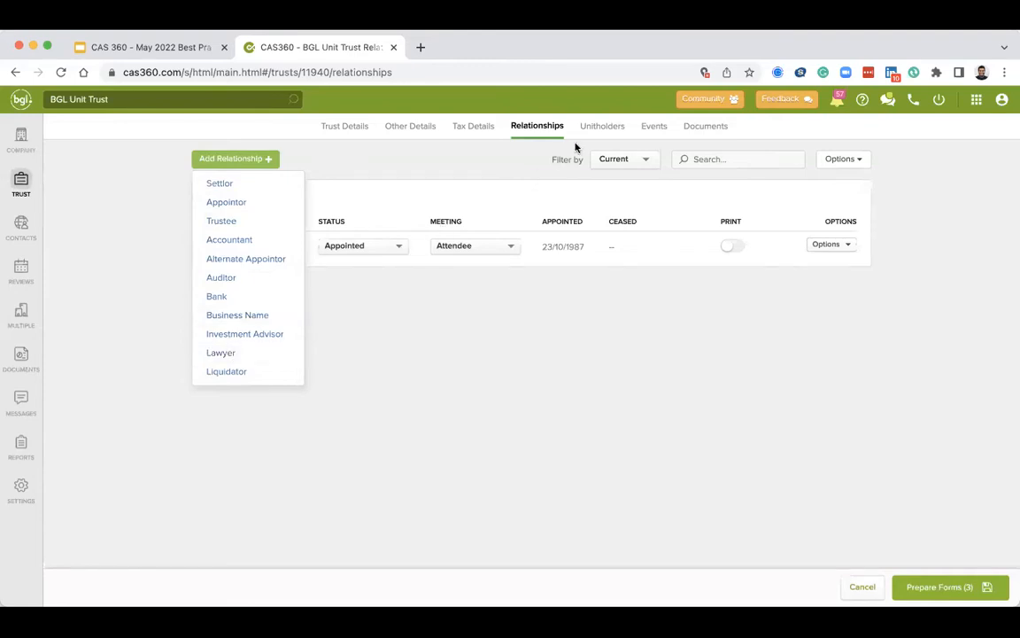
Open the Unitholders tab and review the list of transaction types that can be added.
{"action": "left_click", "coordinate": [622, 125]}
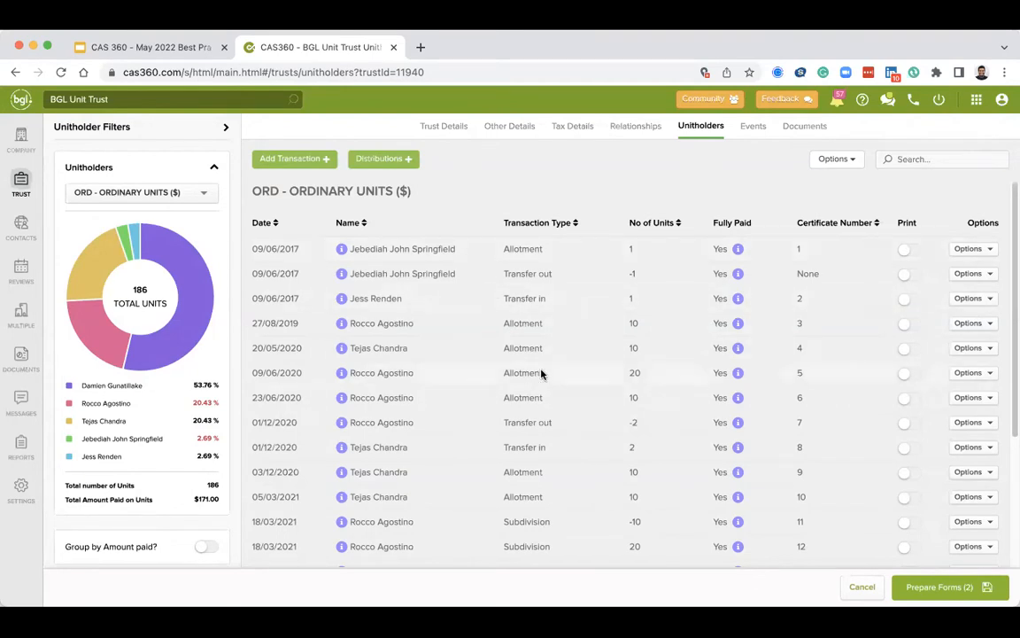
{"action": "scroll", "coordinate": [471, 298], "scroll_direction": "down", "scroll_amount": 5}
{"action": "scroll", "coordinate": [471, 299], "scroll_direction": "up", "scroll_amount": 5}
{"action": "left_click", "coordinate": [307, 160]}
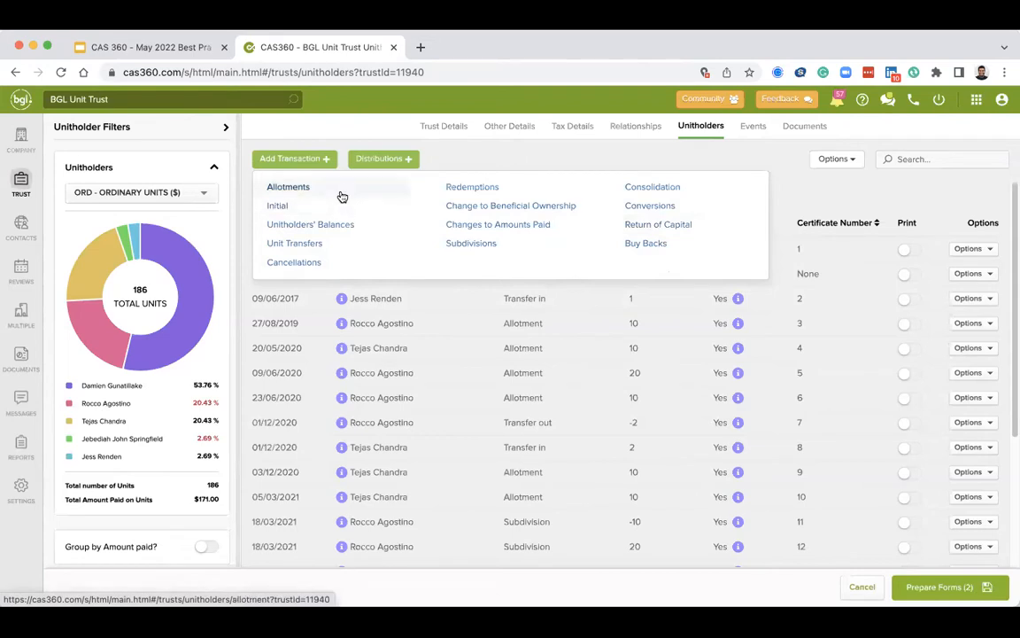
{"action": "left_click", "coordinate": [631, 349]}
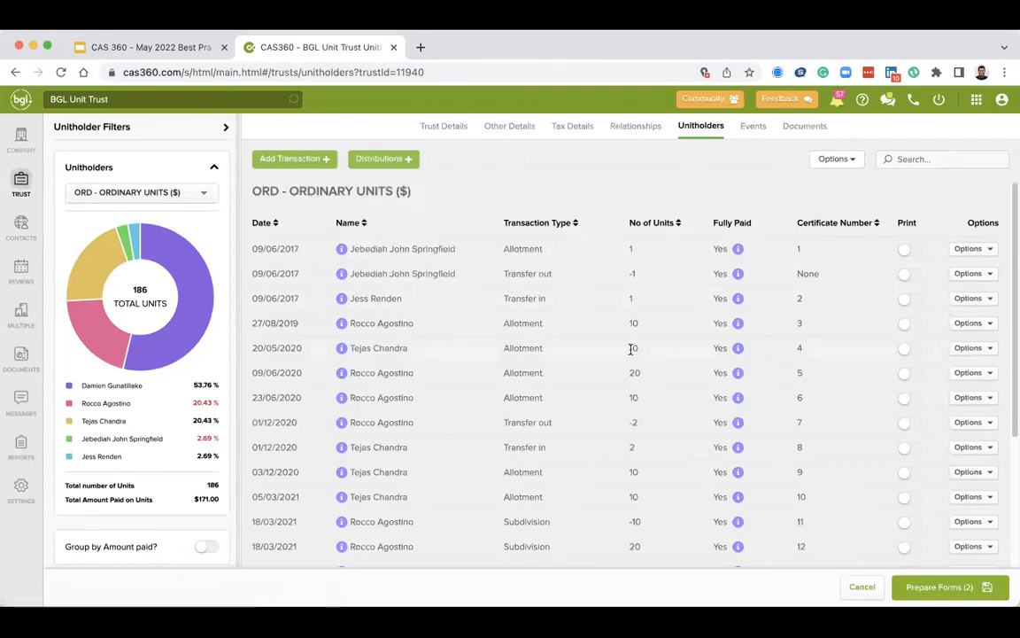
Open the first allotment to Jebediah John Springfield for editing, review its fields, and close it without saving.
{"action": "left_click", "coordinate": [988, 249]}
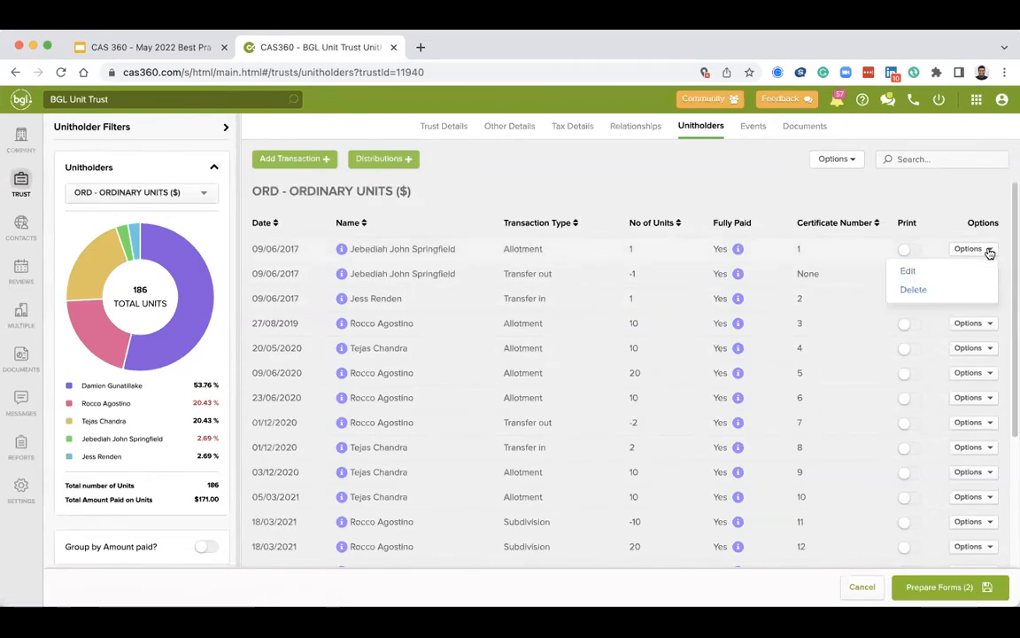
{"action": "left_click", "coordinate": [944, 274]}
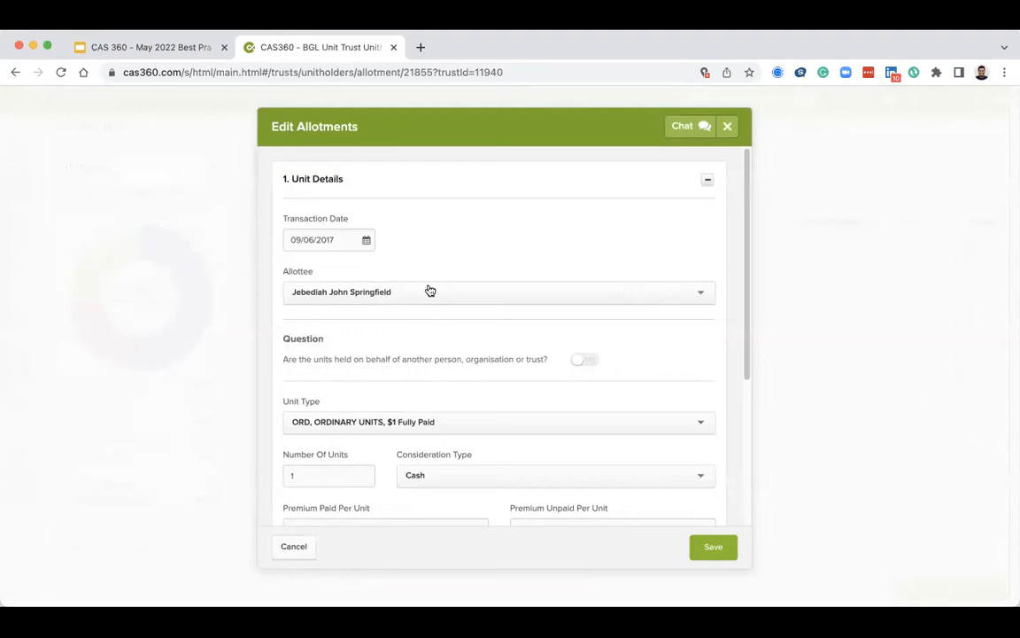
{"action": "scroll", "coordinate": [395, 284], "scroll_direction": "down", "scroll_amount": 2}
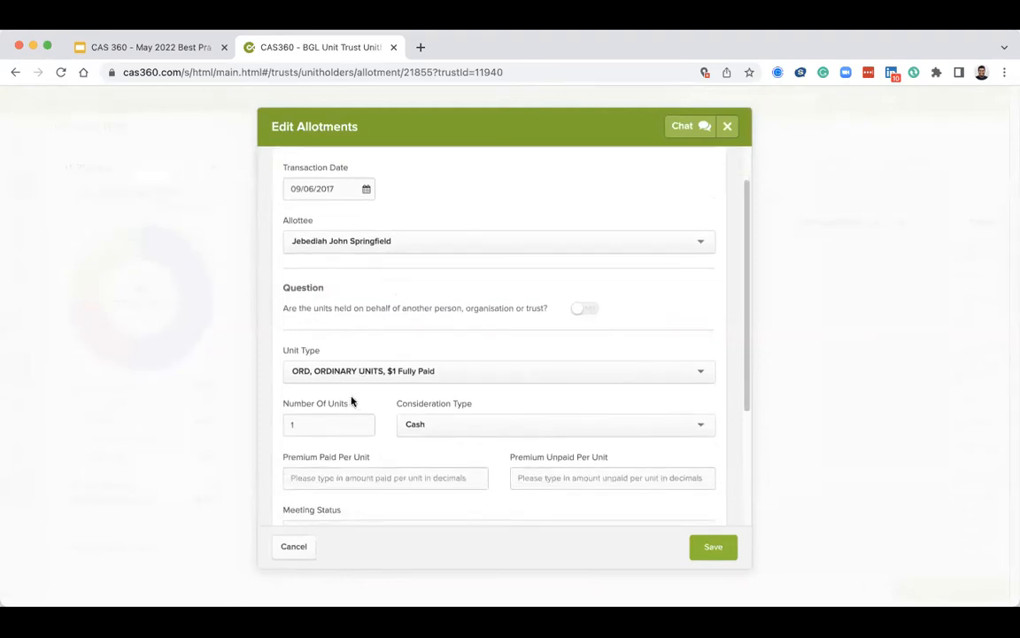
{"action": "scroll", "coordinate": [326, 208], "scroll_direction": "down", "scroll_amount": 2}
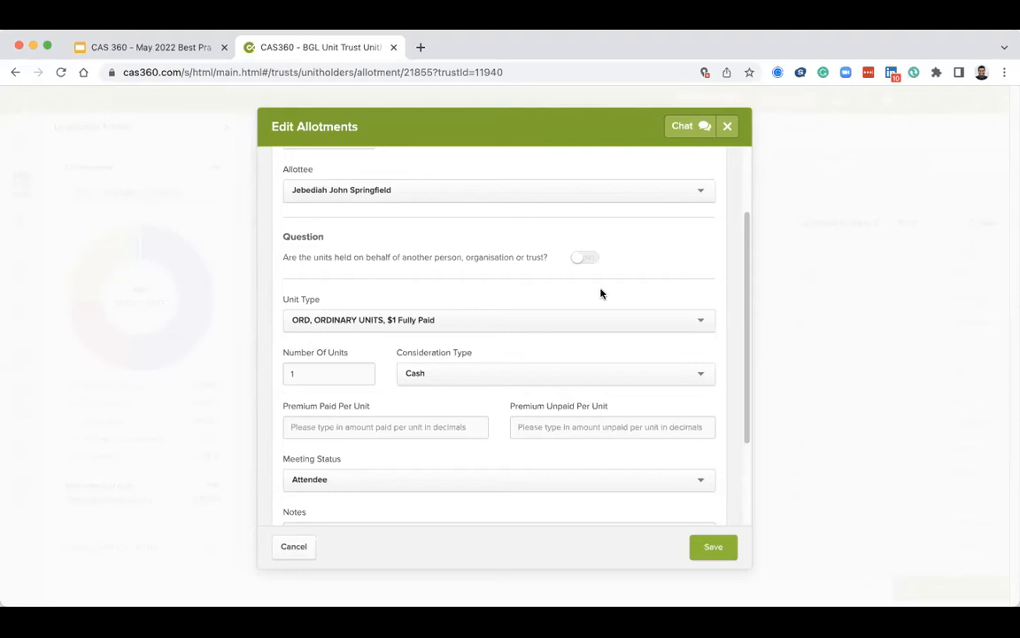
{"action": "left_click", "coordinate": [728, 127]}
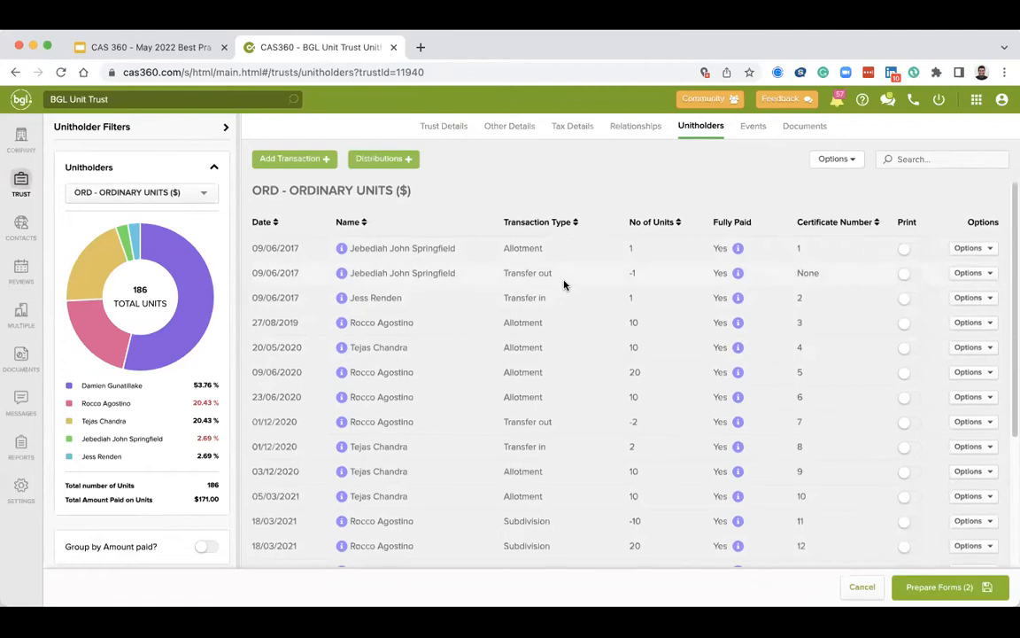
Examine the full unitholder transaction list and the unit ownership chart breakdown.
{"action": "scroll", "coordinate": [565, 319], "scroll_direction": "down", "scroll_amount": 2}
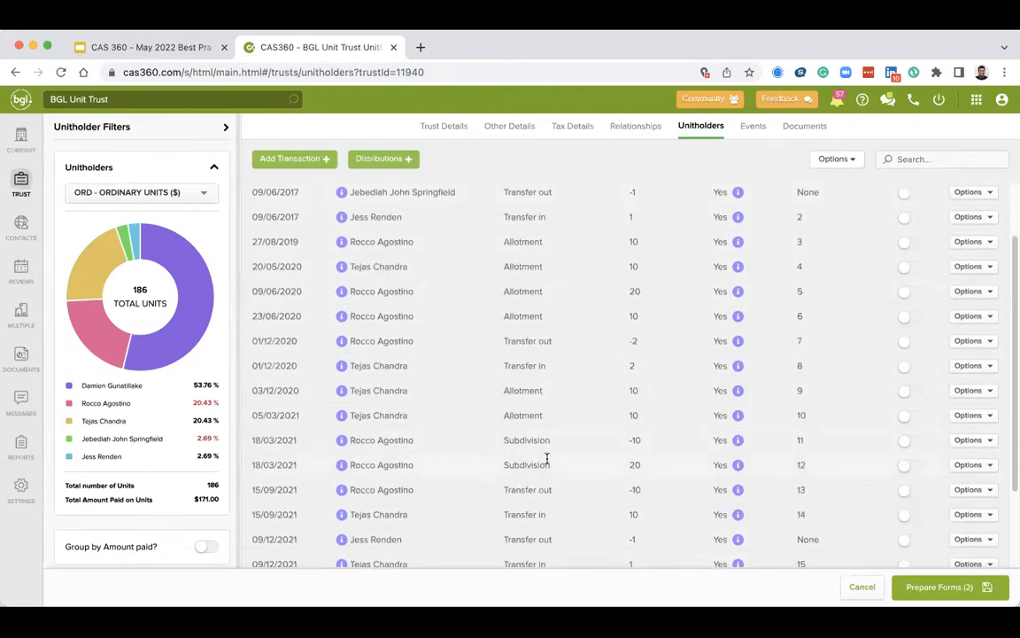
{"action": "scroll", "coordinate": [546, 458], "scroll_direction": "down", "scroll_amount": 3}
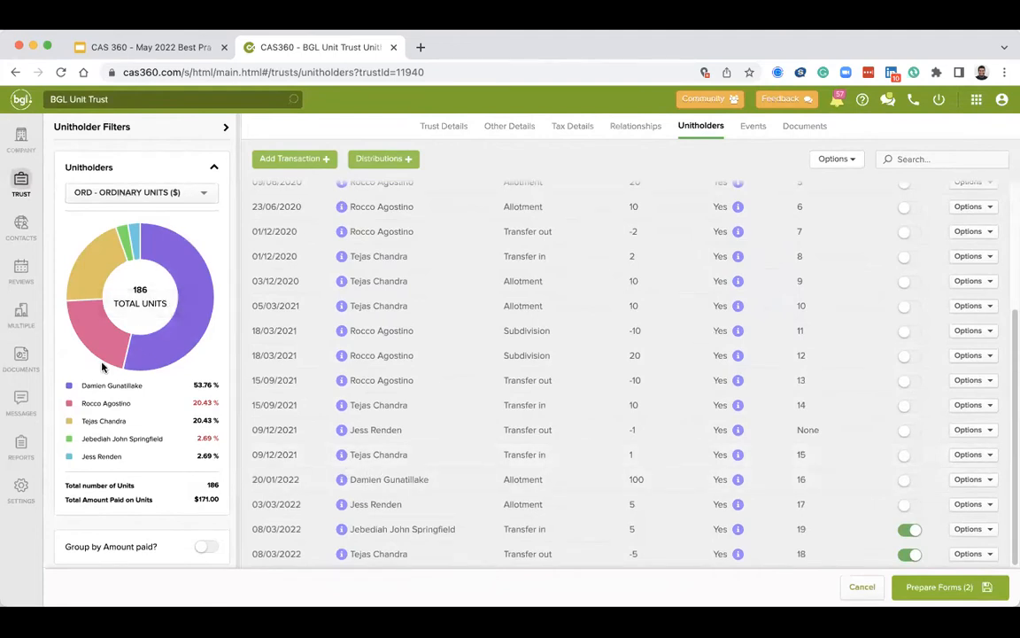
{"action": "mouse_move", "coordinate": [155, 355]}
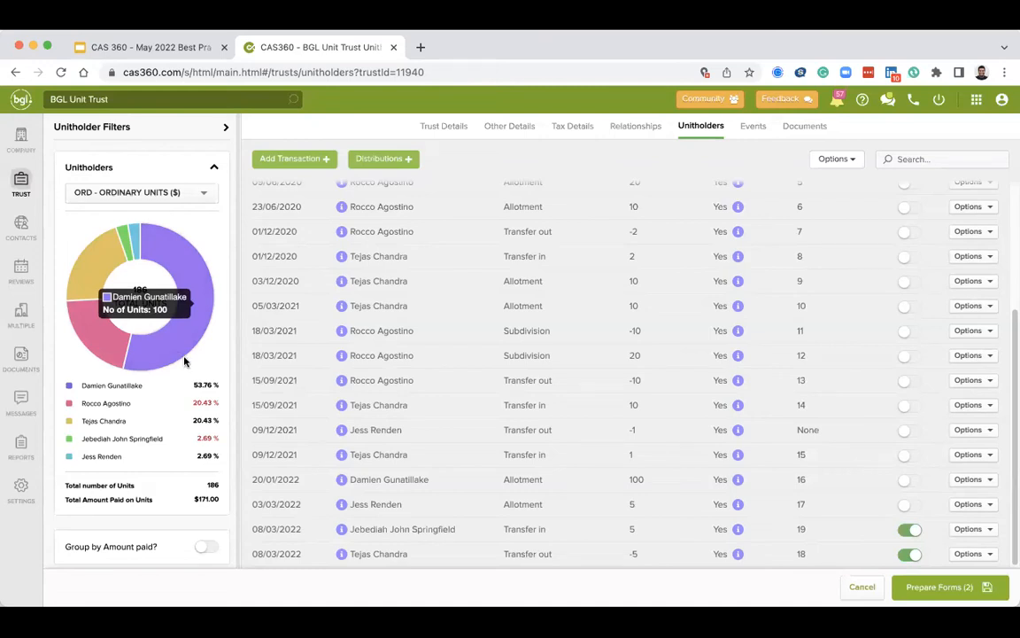
{"action": "left_click_drag", "start_coordinate": [211, 385], "coordinate": [191, 387]}
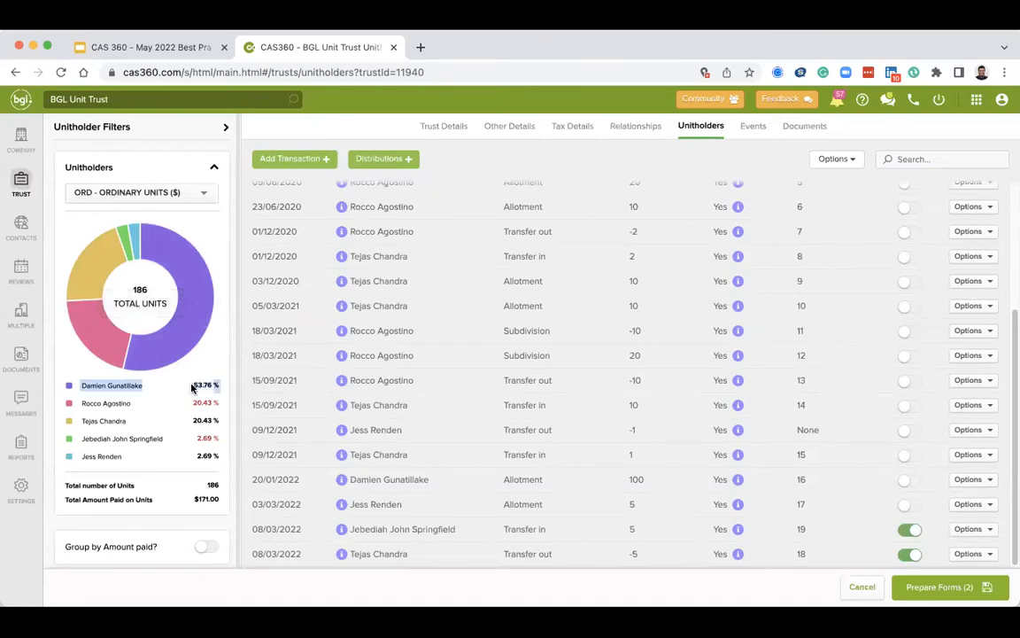
{"action": "left_click", "coordinate": [191, 387]}
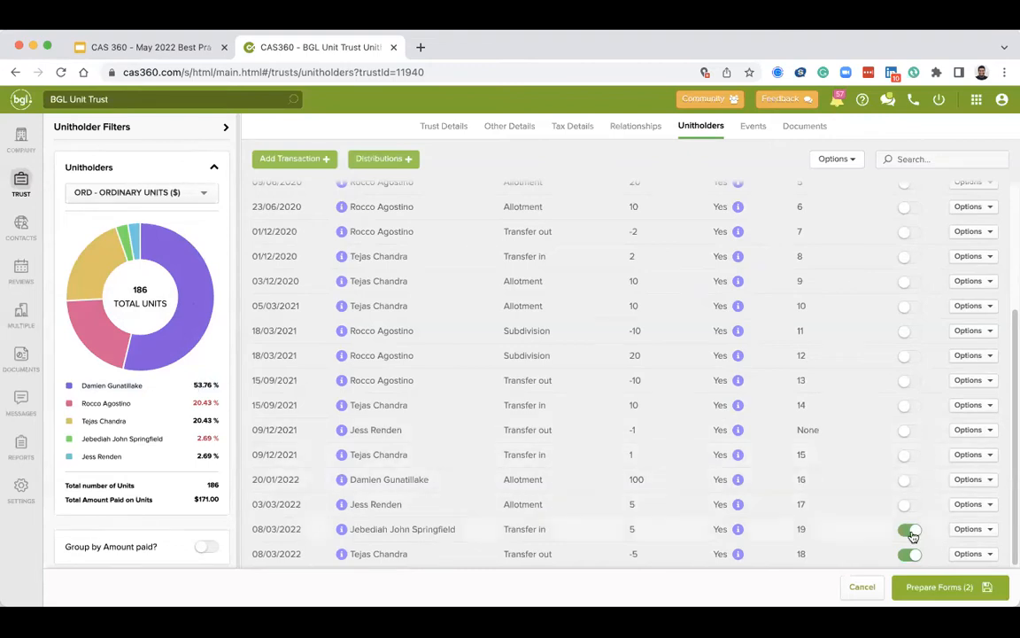
Prepare forms for the pending transactions and preview the Trustee Minutes or Resolution document.
{"action": "left_click", "coordinate": [940, 595]}
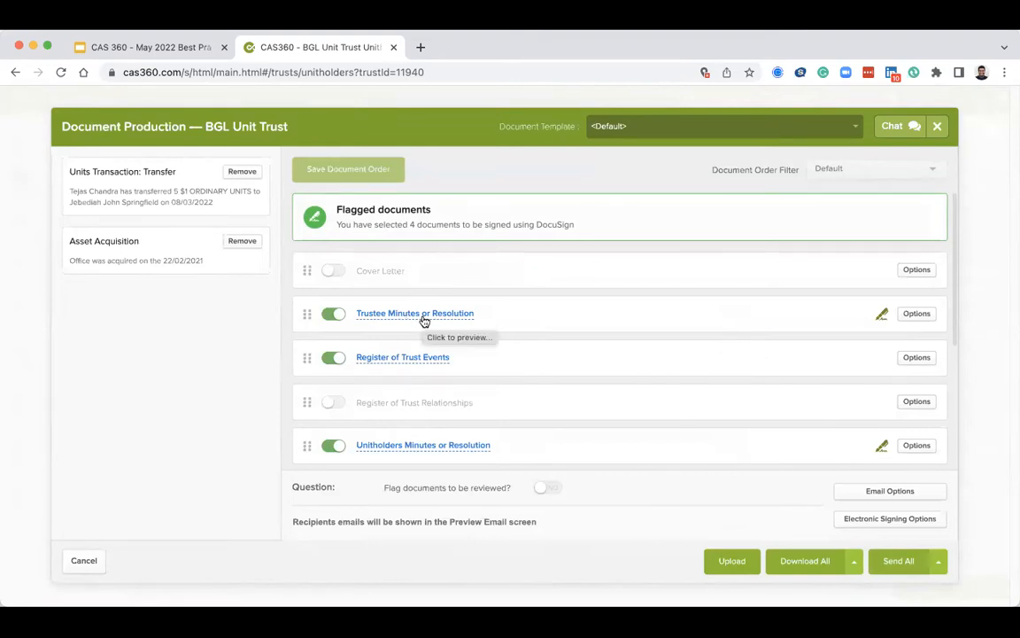
{"action": "left_click", "coordinate": [423, 321]}
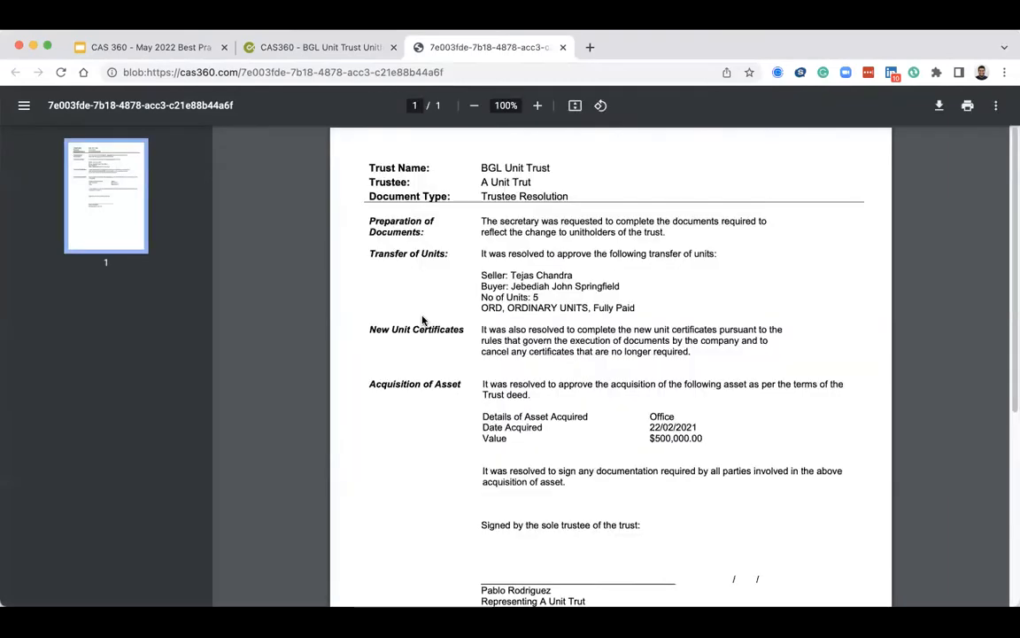
{"action": "scroll", "coordinate": [423, 321], "scroll_direction": "down", "scroll_amount": 1}
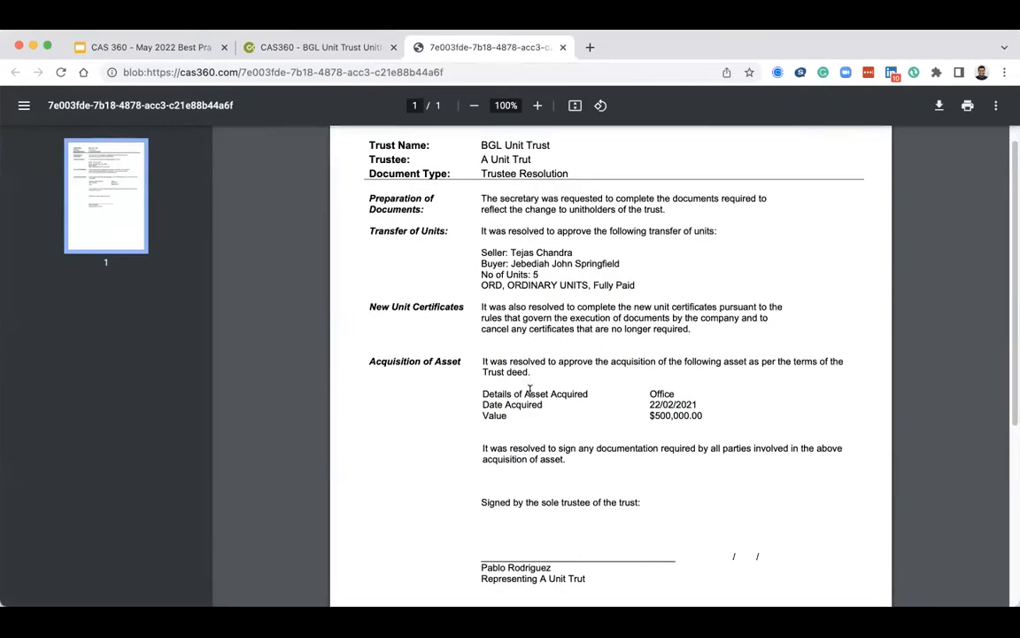
Review the trustee resolution preview, switching between it and the document production window, then close the preview tab.
{"action": "left_click", "coordinate": [257, 47]}
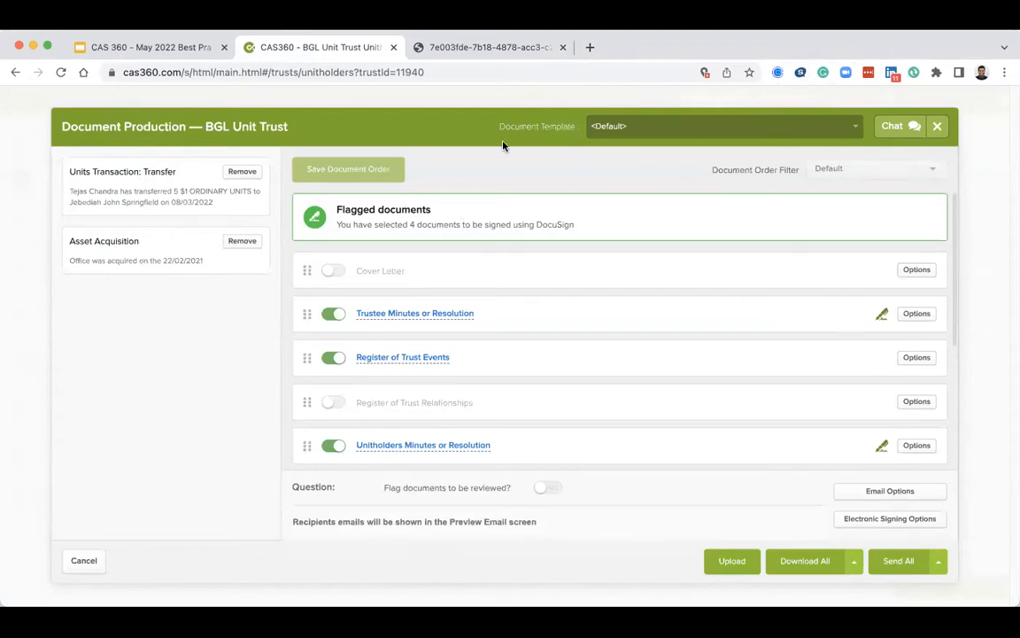
{"action": "left_click", "coordinate": [450, 48]}
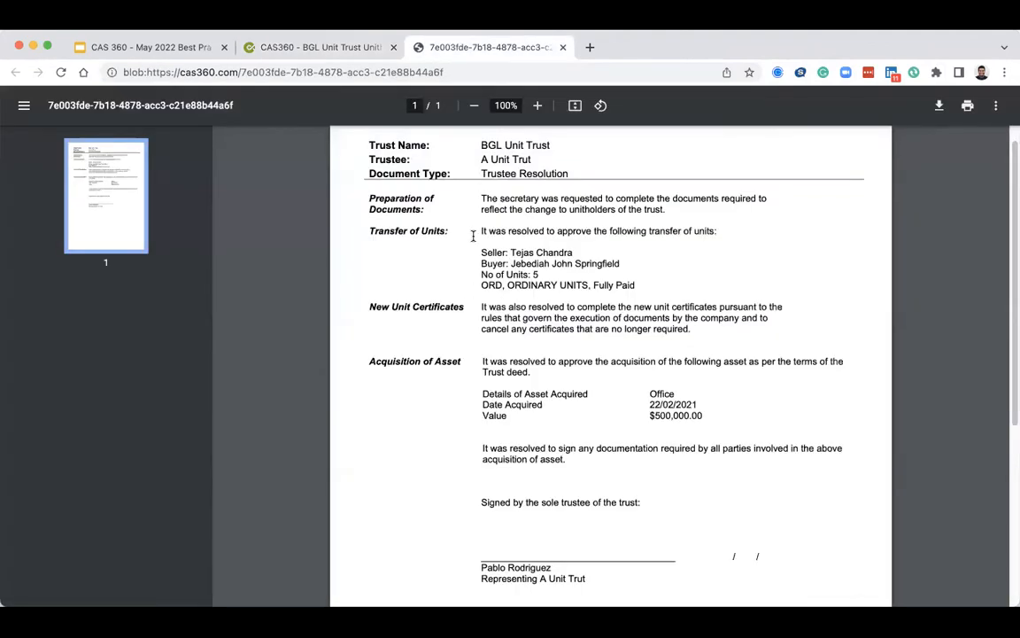
{"action": "scroll", "coordinate": [473, 236], "scroll_direction": "up", "scroll_amount": 1}
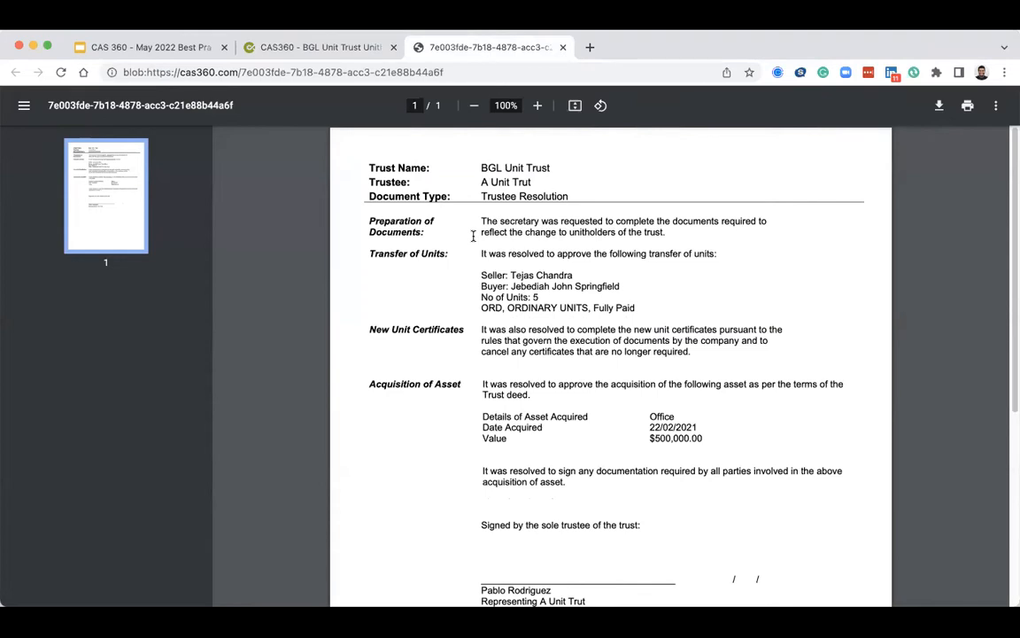
{"action": "left_click_drag", "start_coordinate": [480, 169], "coordinate": [522, 169]}
{"action": "scroll", "coordinate": [567, 339], "scroll_direction": "down", "scroll_amount": 1}
{"action": "scroll", "coordinate": [568, 339], "scroll_direction": "down", "scroll_amount": 1}
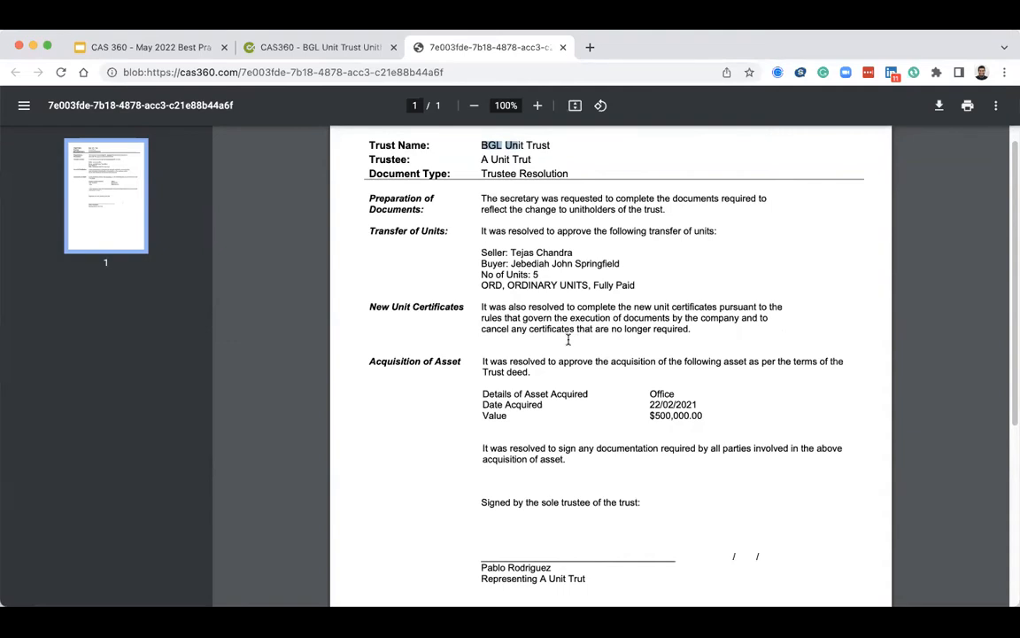
{"action": "scroll", "coordinate": [568, 339], "scroll_direction": "down", "scroll_amount": 3}
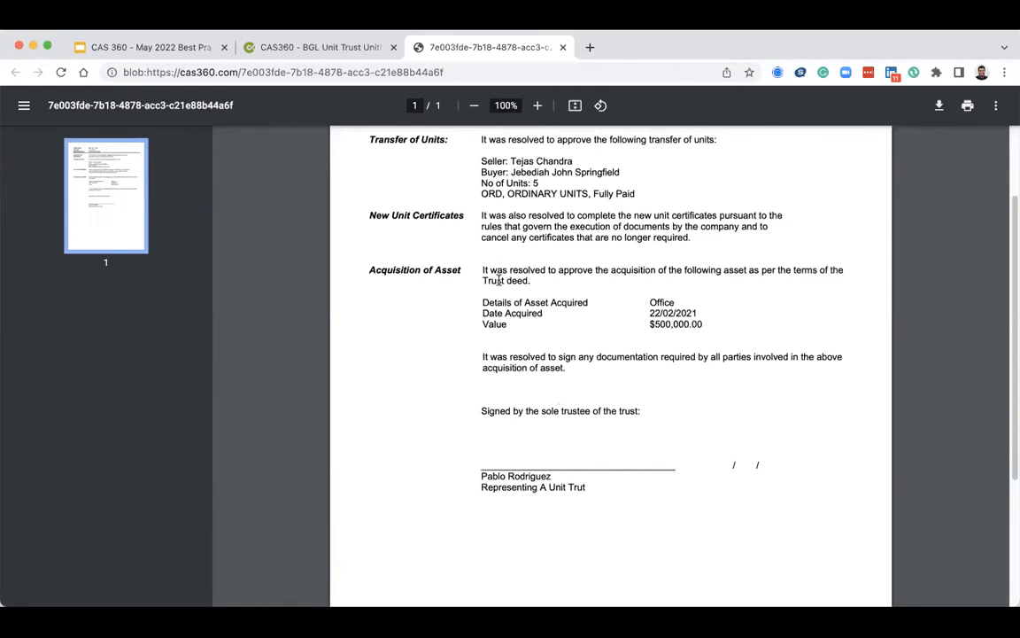
{"action": "scroll", "coordinate": [499, 280], "scroll_direction": "up", "scroll_amount": 3}
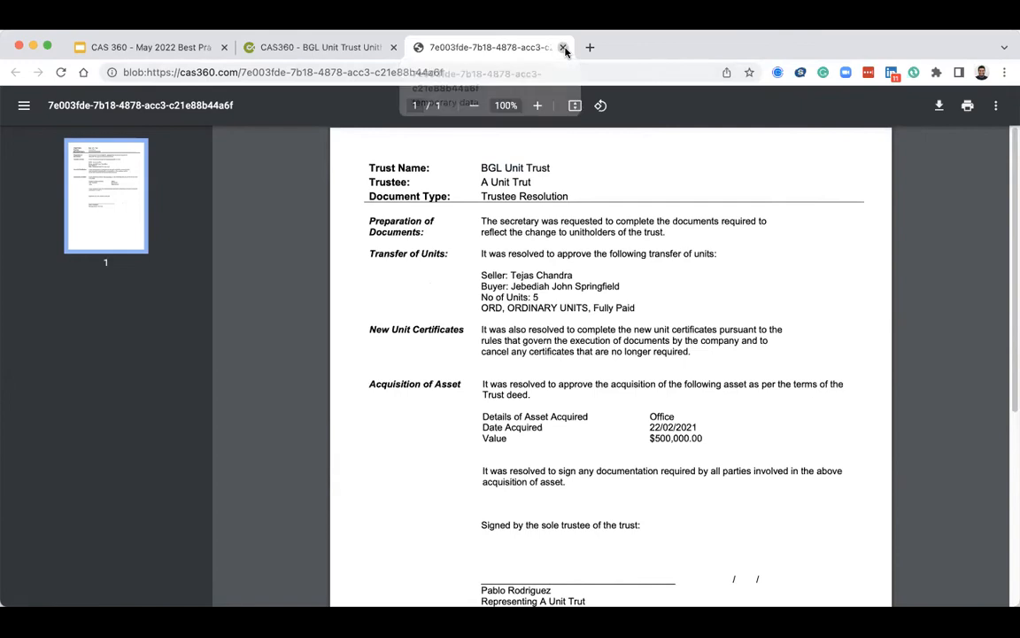
{"action": "left_click", "coordinate": [563, 48]}
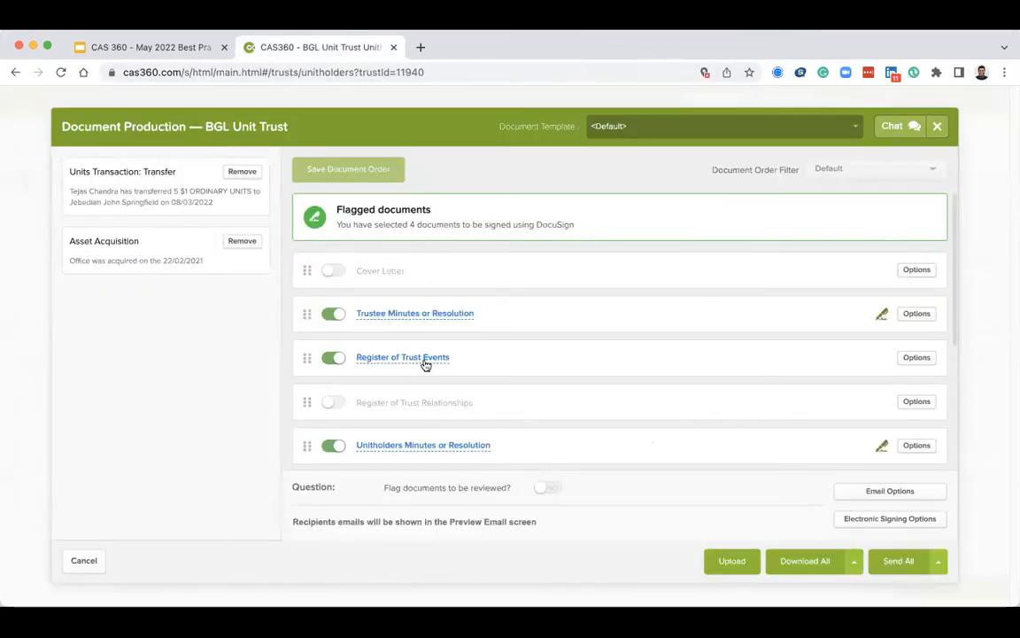
Preview the Register of Unitholders document from the document production list.
{"action": "scroll", "coordinate": [426, 364], "scroll_direction": "down", "scroll_amount": 1}
{"action": "scroll", "coordinate": [421, 416], "scroll_direction": "down", "scroll_amount": 1}
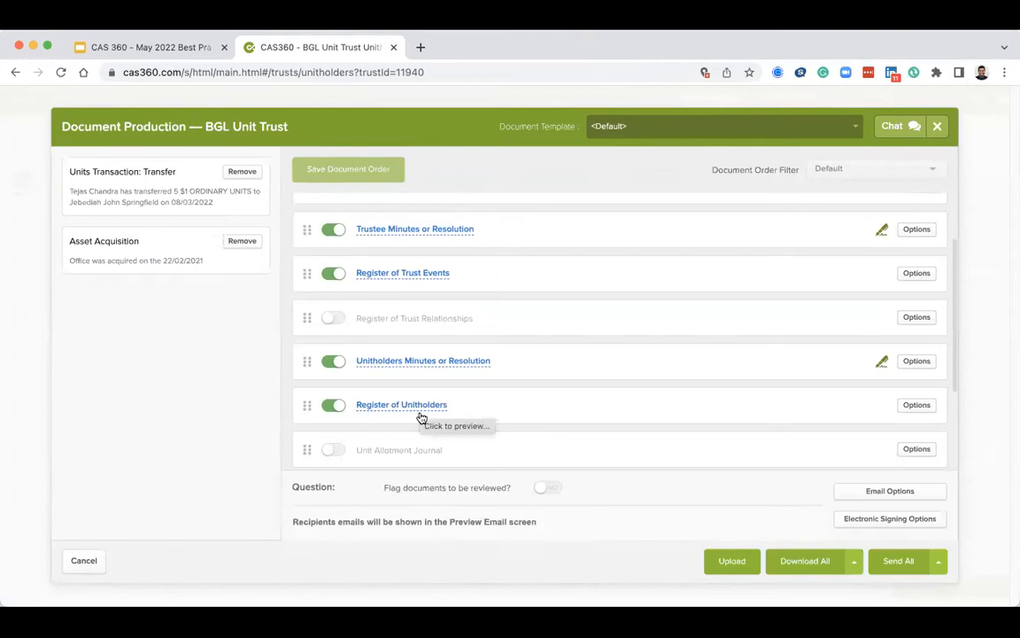
{"action": "left_click", "coordinate": [422, 405]}
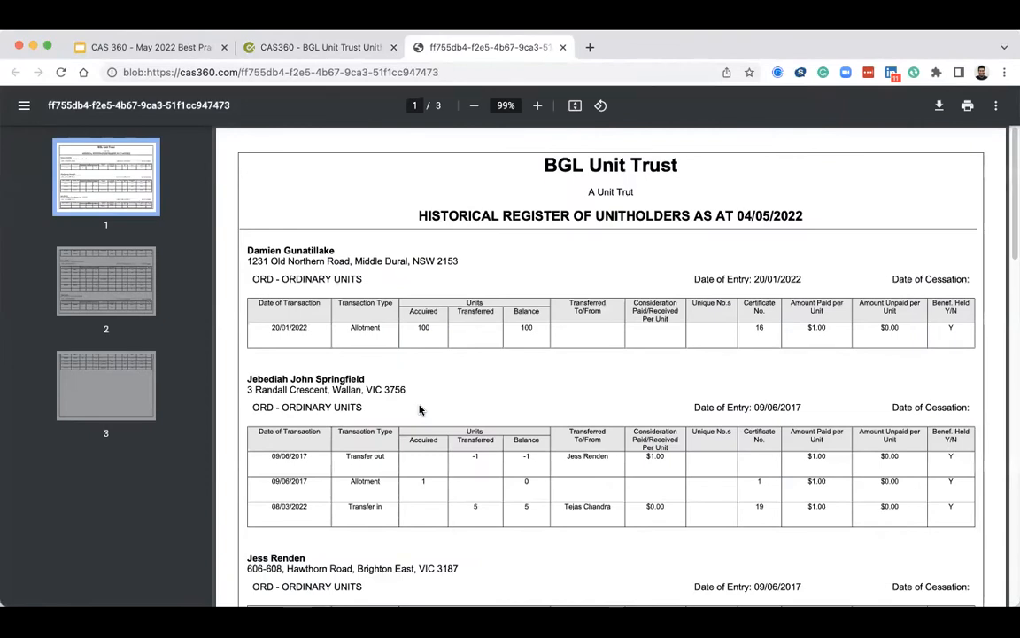
Finish reviewing the unitholder register, then preview the Unitholders Minutes or Resolution document and close its preview tab.
{"action": "scroll", "coordinate": [419, 410], "scroll_direction": "down", "scroll_amount": 1}
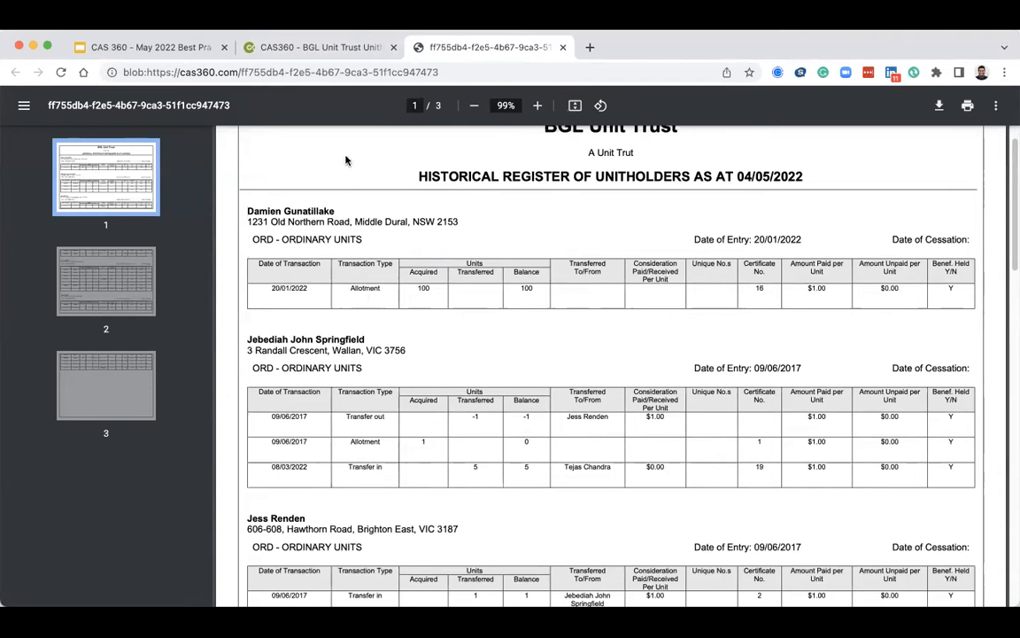
{"action": "left_click", "coordinate": [351, 48]}
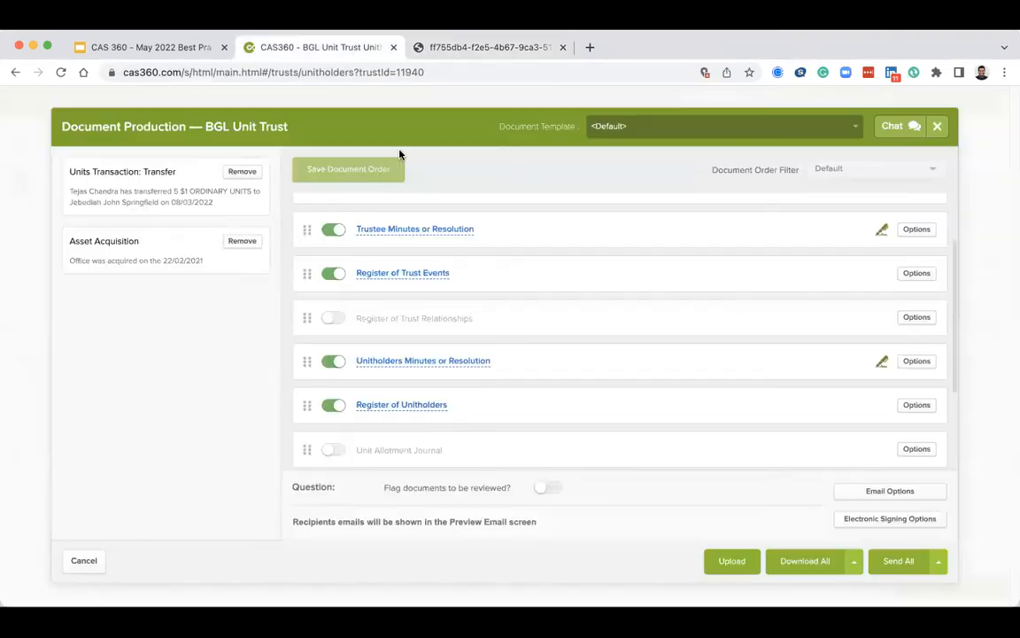
{"action": "scroll", "coordinate": [450, 351], "scroll_direction": "down", "scroll_amount": 2}
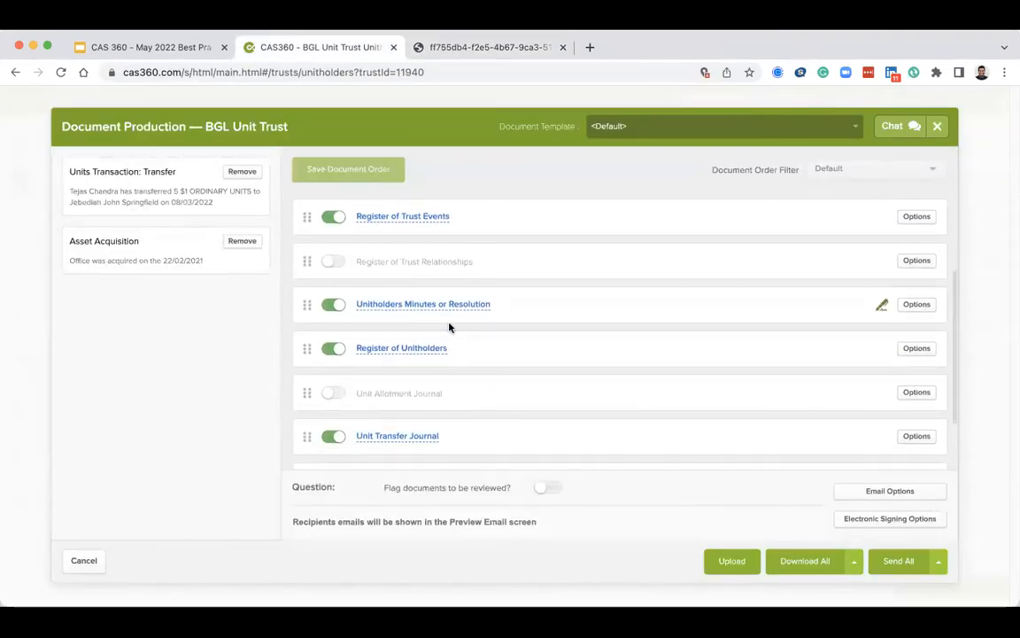
{"action": "scroll", "coordinate": [449, 327], "scroll_direction": "up", "scroll_amount": 2}
{"action": "scroll", "coordinate": [448, 323], "scroll_direction": "down", "scroll_amount": 2}
{"action": "scroll", "coordinate": [450, 322], "scroll_direction": "down", "scroll_amount": 1}
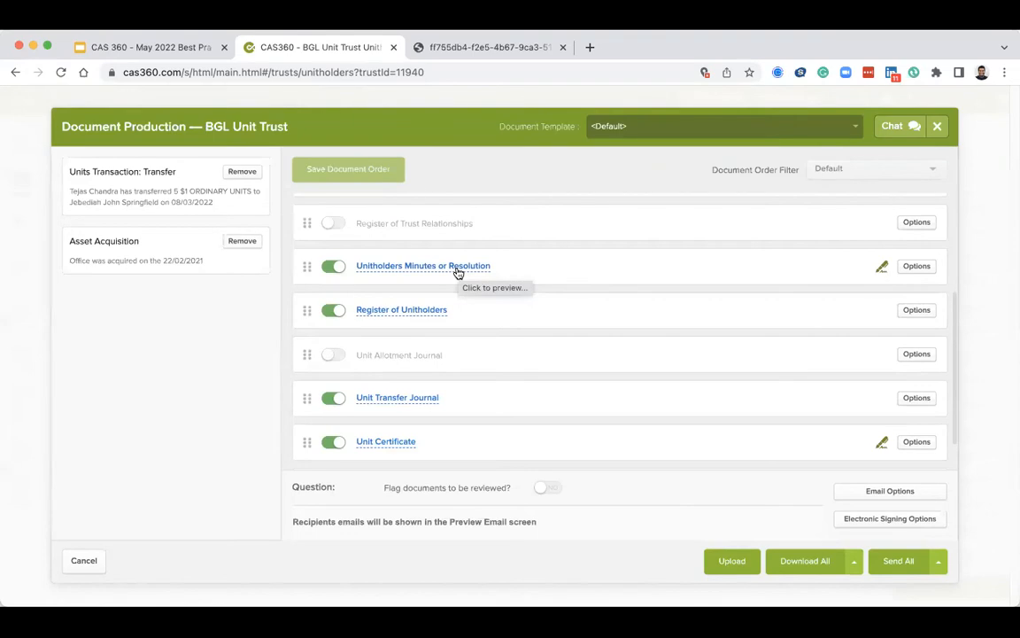
{"action": "left_click", "coordinate": [423, 266]}
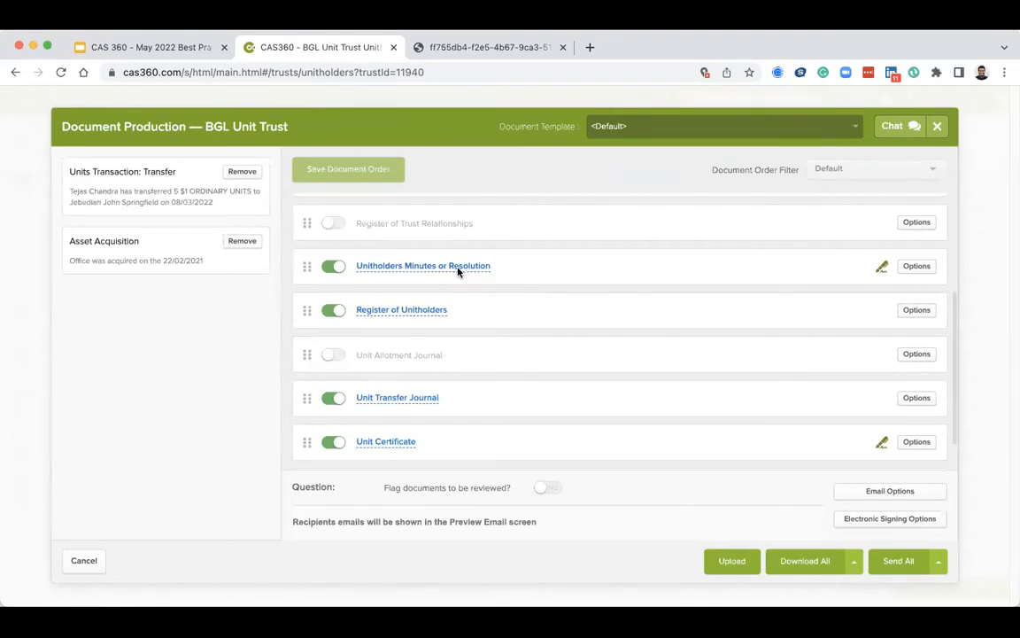
{"action": "scroll", "coordinate": [458, 272], "scroll_direction": "down", "scroll_amount": 3}
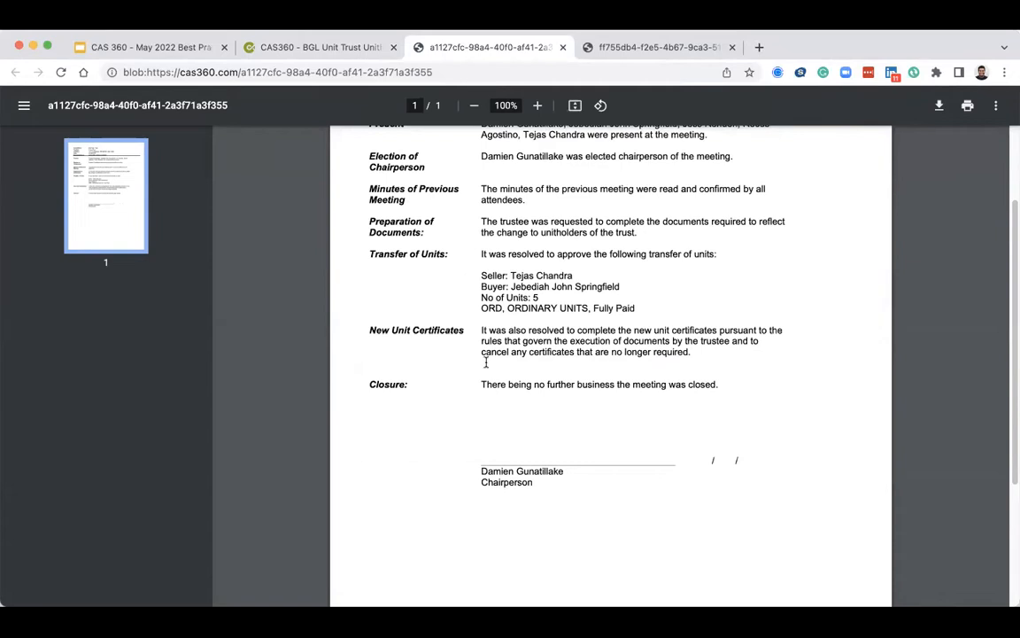
{"action": "scroll", "coordinate": [485, 362], "scroll_direction": "up", "scroll_amount": 2}
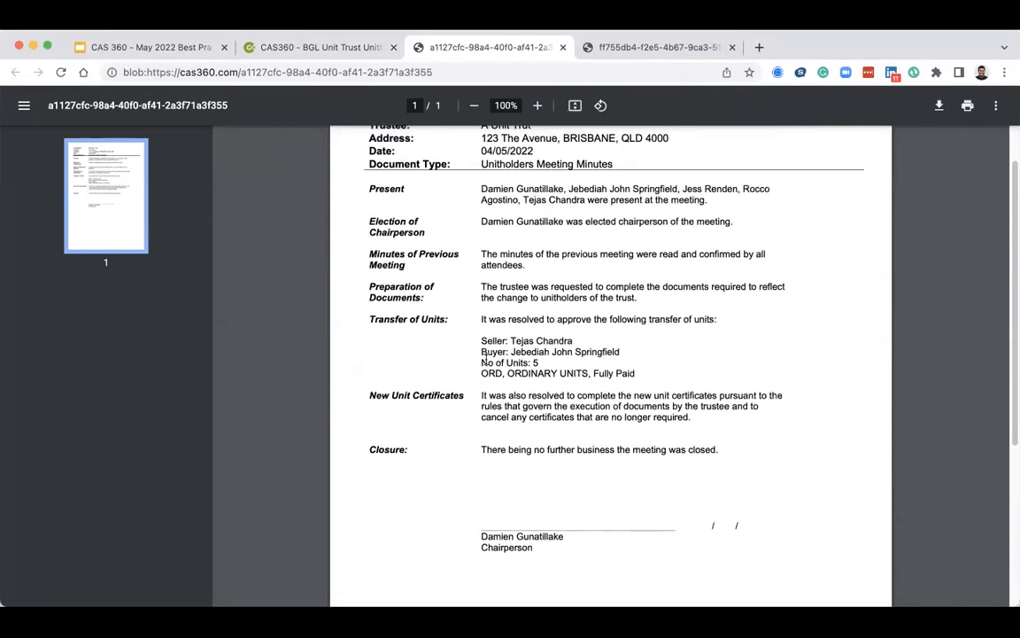
{"action": "left_click", "coordinate": [564, 47]}
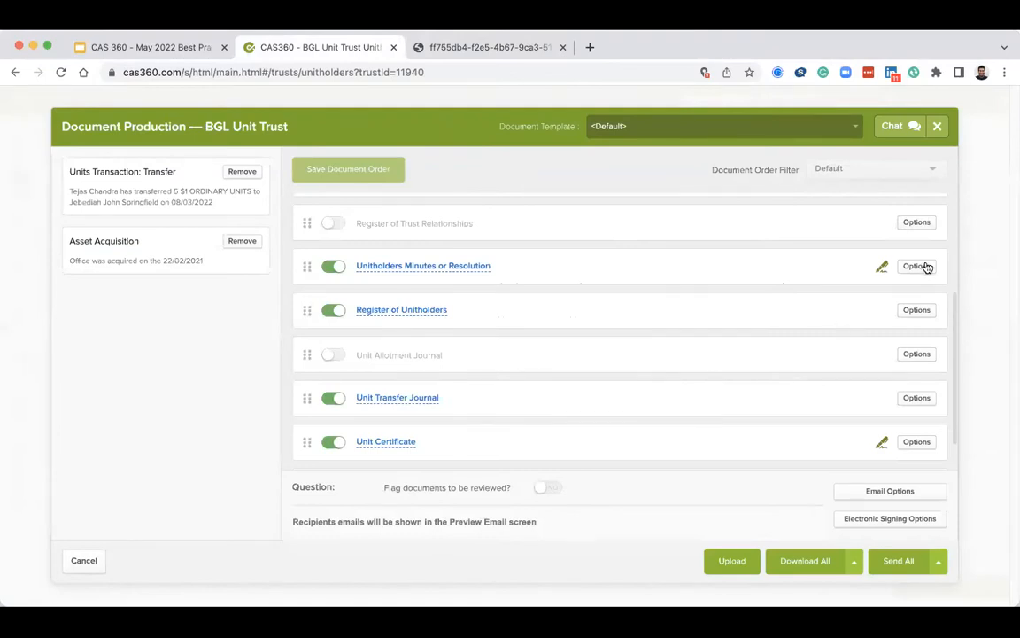
Inspect the Unitholders Minutes or Resolution settings, including document type and chairperson choices, and cancel without changes.
{"action": "left_click", "coordinate": [918, 266]}
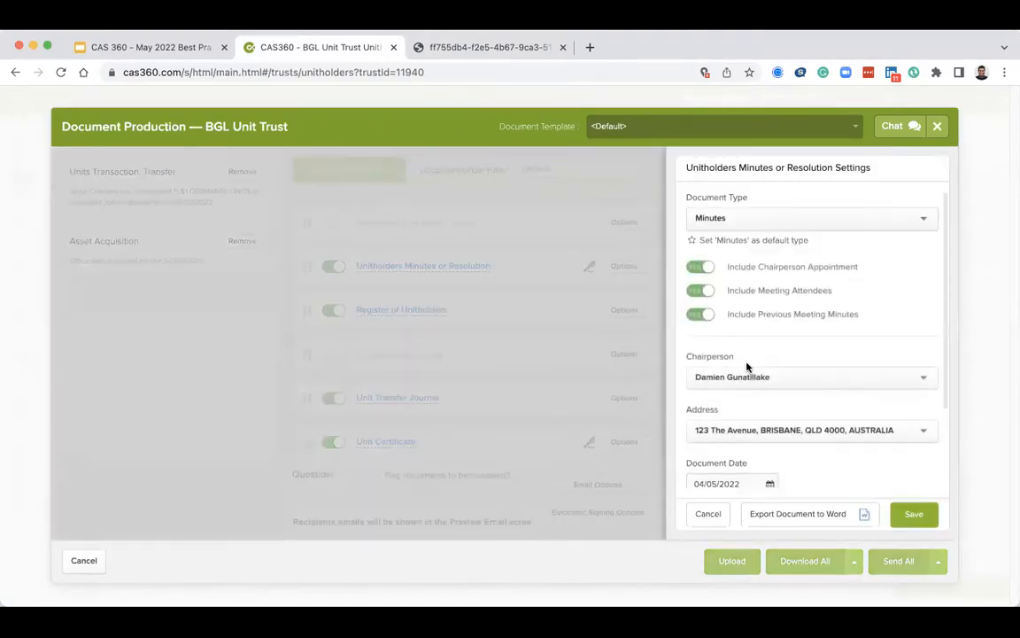
{"action": "scroll", "coordinate": [773, 395], "scroll_direction": "down", "scroll_amount": 2}
{"action": "scroll", "coordinate": [773, 390], "scroll_direction": "up", "scroll_amount": 2}
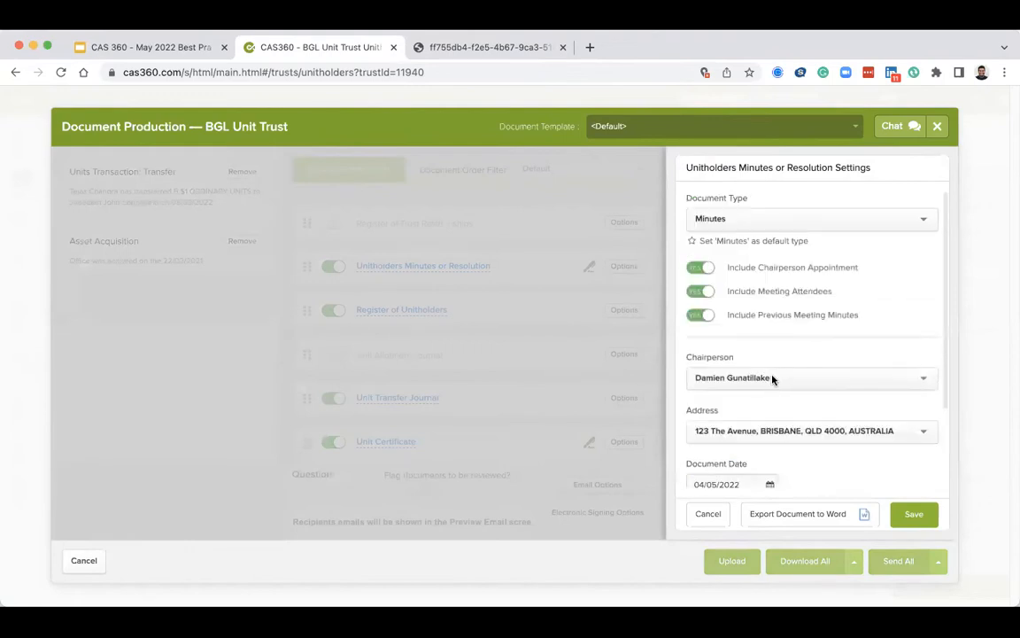
{"action": "left_click", "coordinate": [758, 218]}
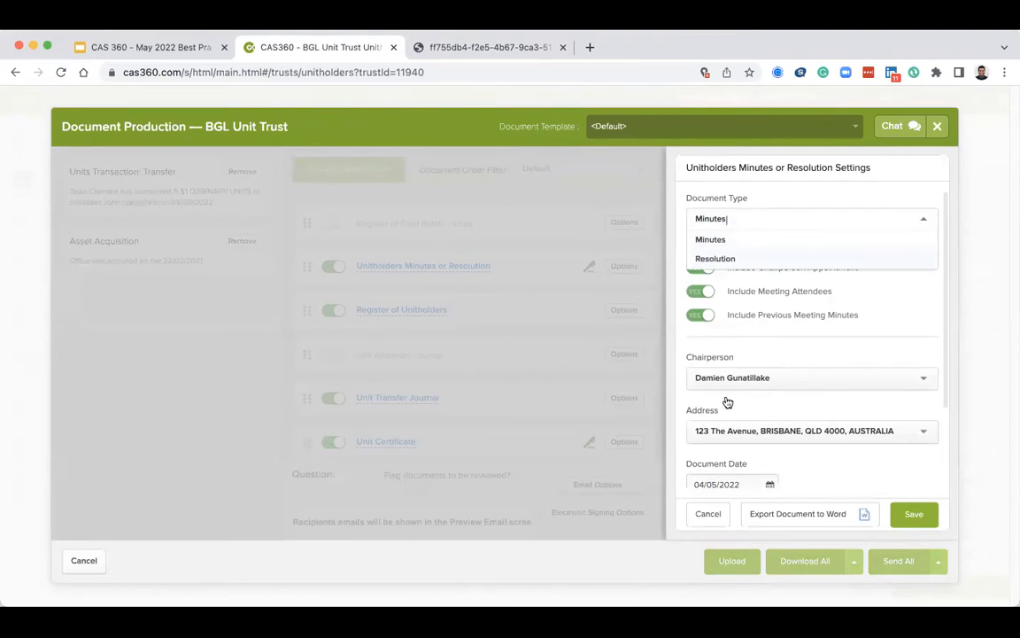
{"action": "left_click", "coordinate": [760, 354]}
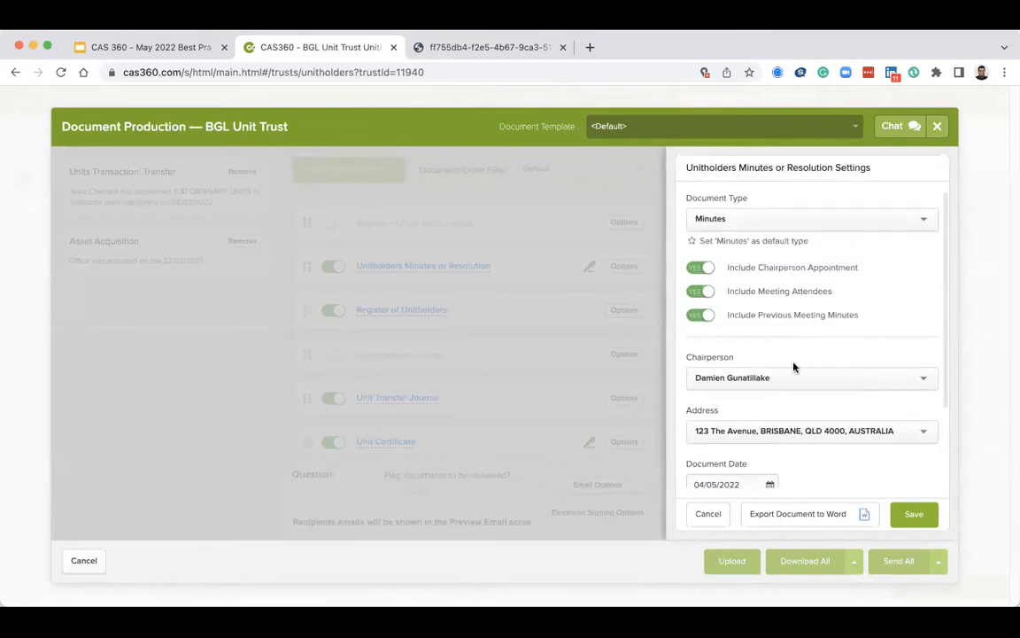
{"action": "scroll", "coordinate": [790, 359], "scroll_direction": "down", "scroll_amount": 3}
{"action": "left_click", "coordinate": [790, 281]}
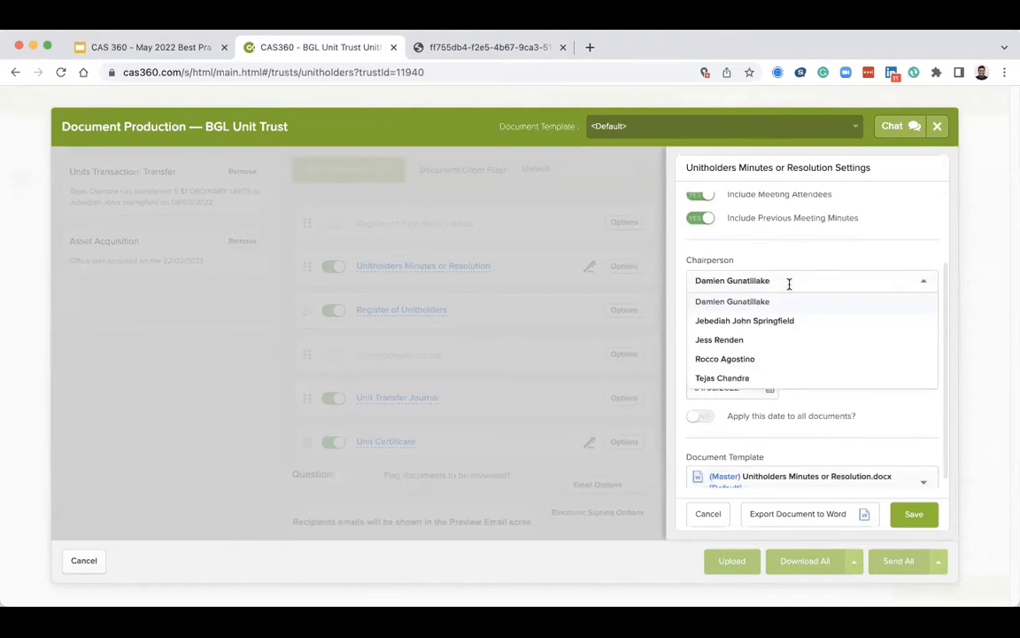
{"action": "left_click", "coordinate": [808, 301]}
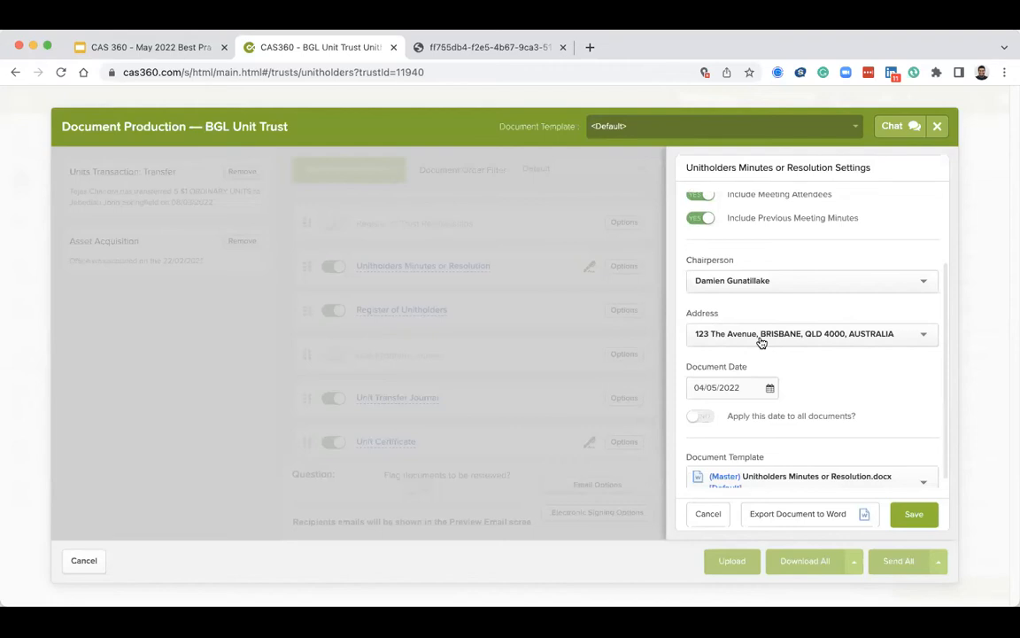
{"action": "left_click", "coordinate": [708, 513]}
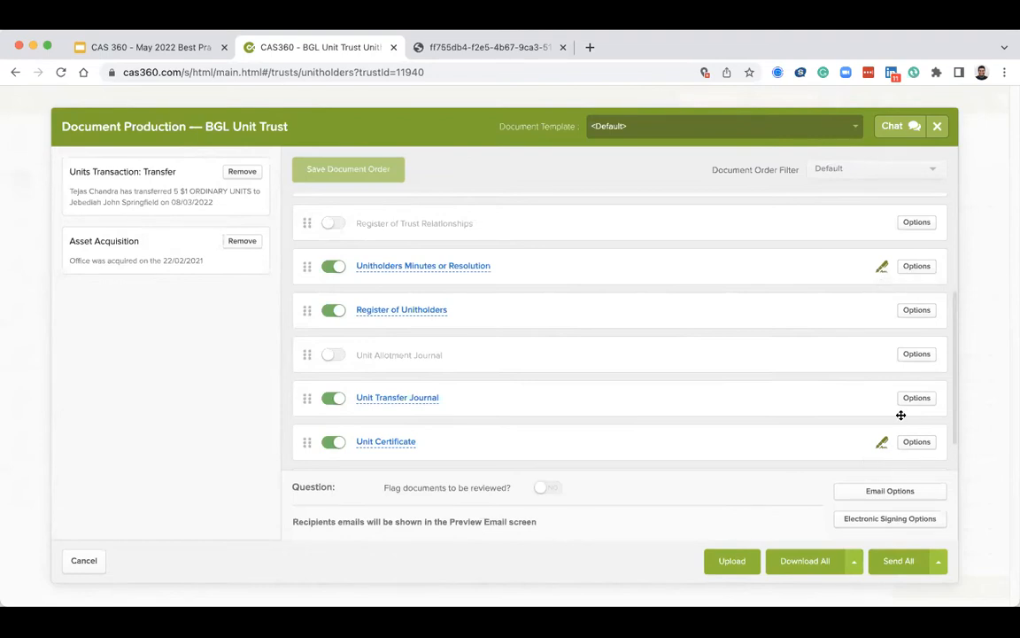
Remove the Asset Acquisition transaction from document production.
{"action": "scroll", "coordinate": [903, 383], "scroll_direction": "up", "scroll_amount": 3}
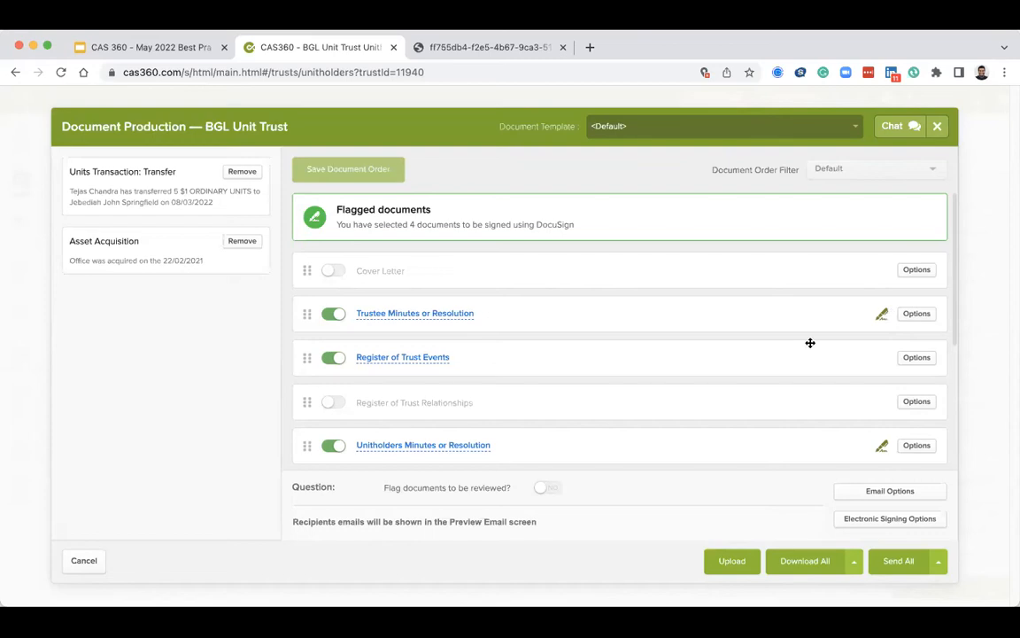
{"action": "scroll", "coordinate": [809, 343], "scroll_direction": "down", "scroll_amount": 5}
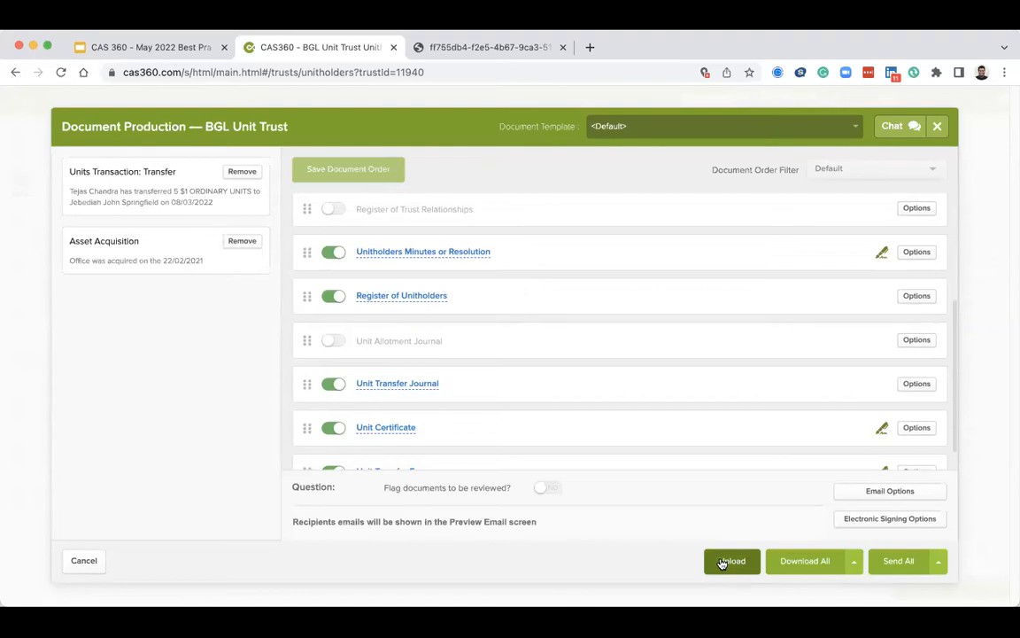
{"action": "scroll", "coordinate": [575, 366], "scroll_direction": "down", "scroll_amount": 2}
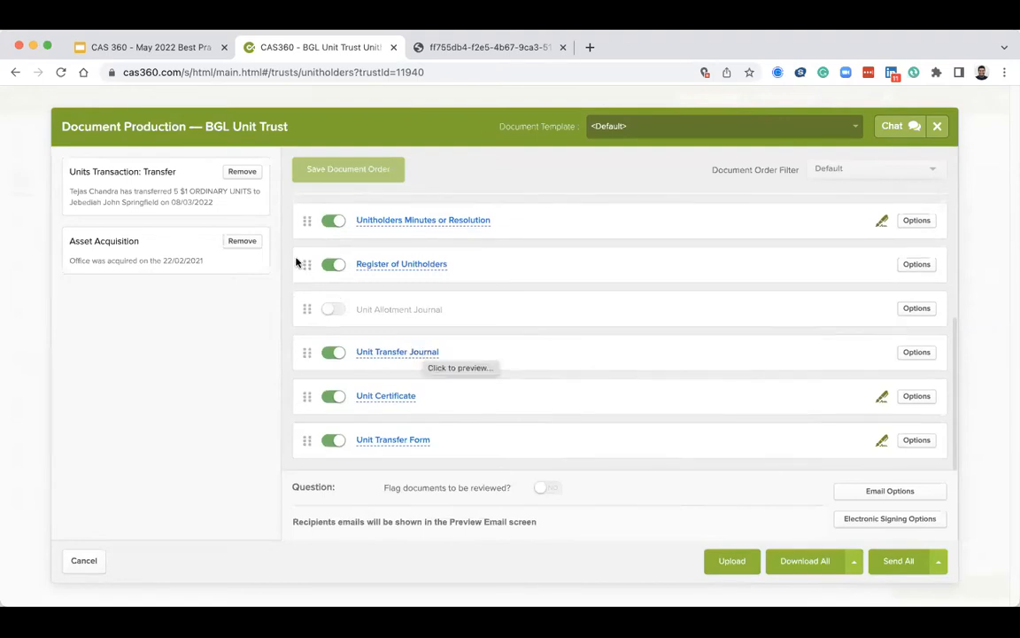
{"action": "left_click", "coordinate": [244, 239]}
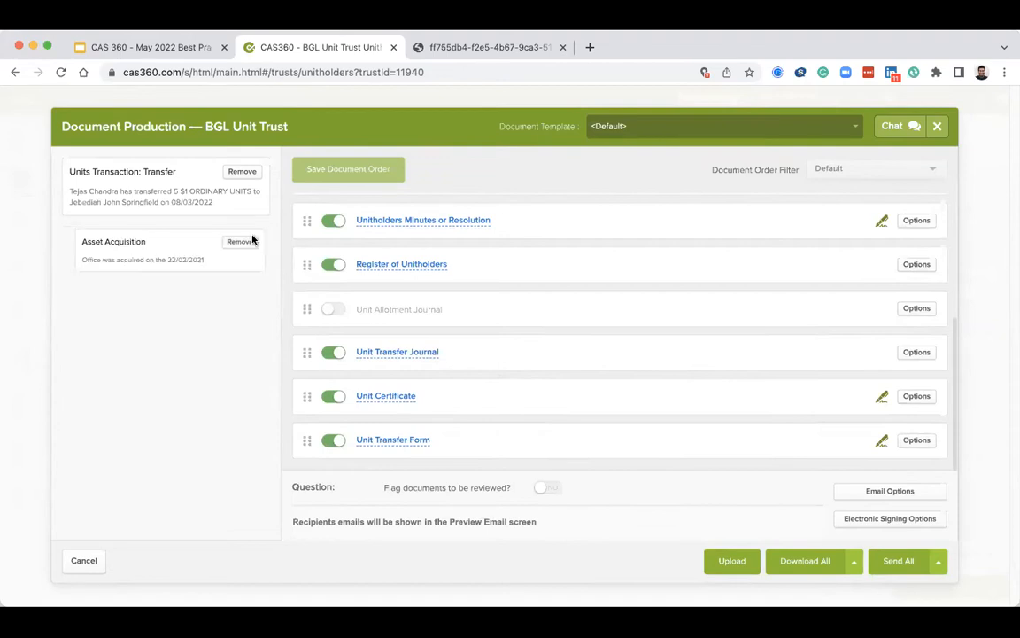
Preview the Unit Transfer Journal and the Unit Certificate documents, returning to document production afterwards.
{"action": "left_click", "coordinate": [387, 353]}
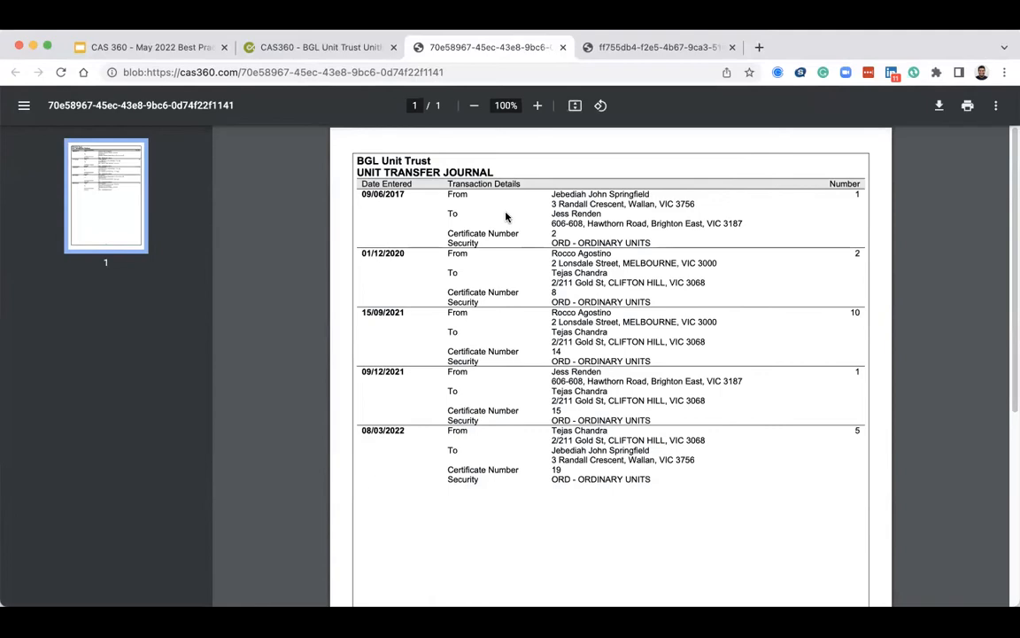
{"action": "left_click", "coordinate": [562, 46]}
{"action": "left_click", "coordinate": [395, 400]}
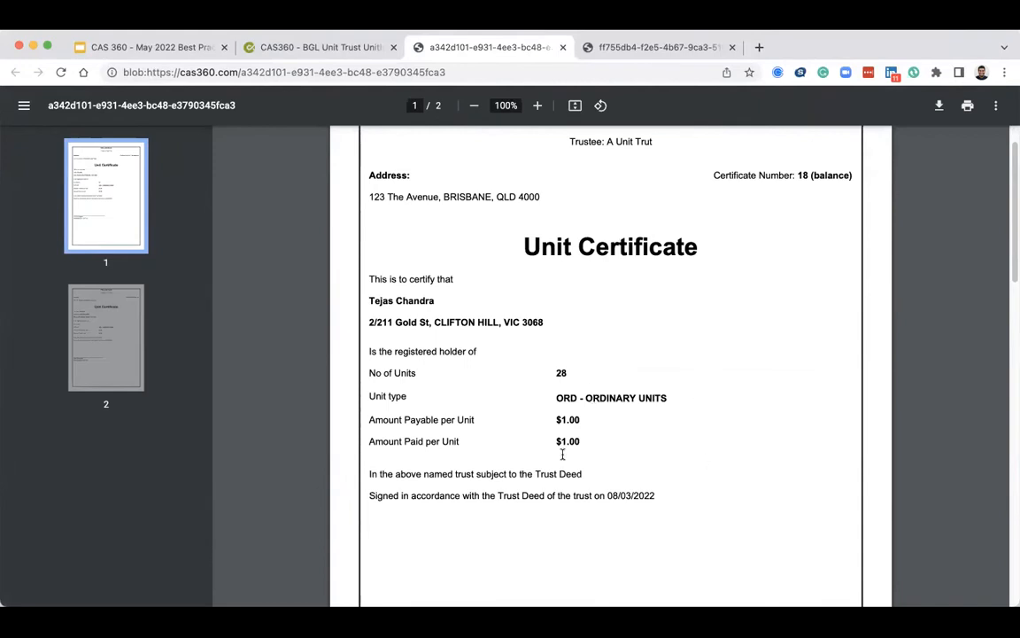
{"action": "scroll", "coordinate": [562, 454], "scroll_direction": "down", "scroll_amount": 4}
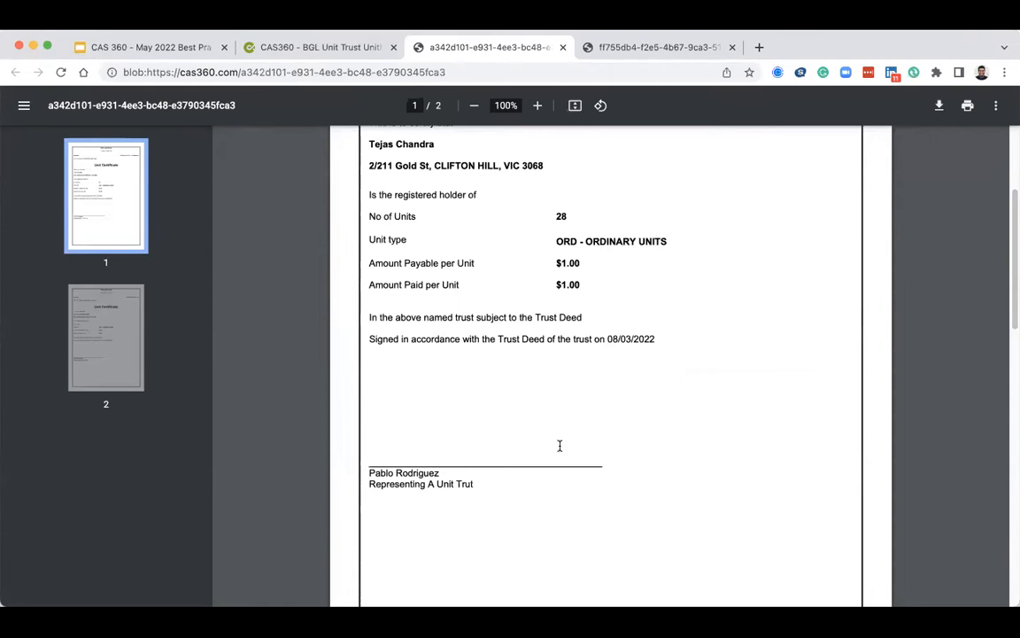
{"action": "scroll", "coordinate": [560, 446], "scroll_direction": "down", "scroll_amount": 3}
{"action": "scroll", "coordinate": [560, 446], "scroll_direction": "up", "scroll_amount": 5}
{"action": "scroll", "coordinate": [560, 446], "scroll_direction": "up", "scroll_amount": 2}
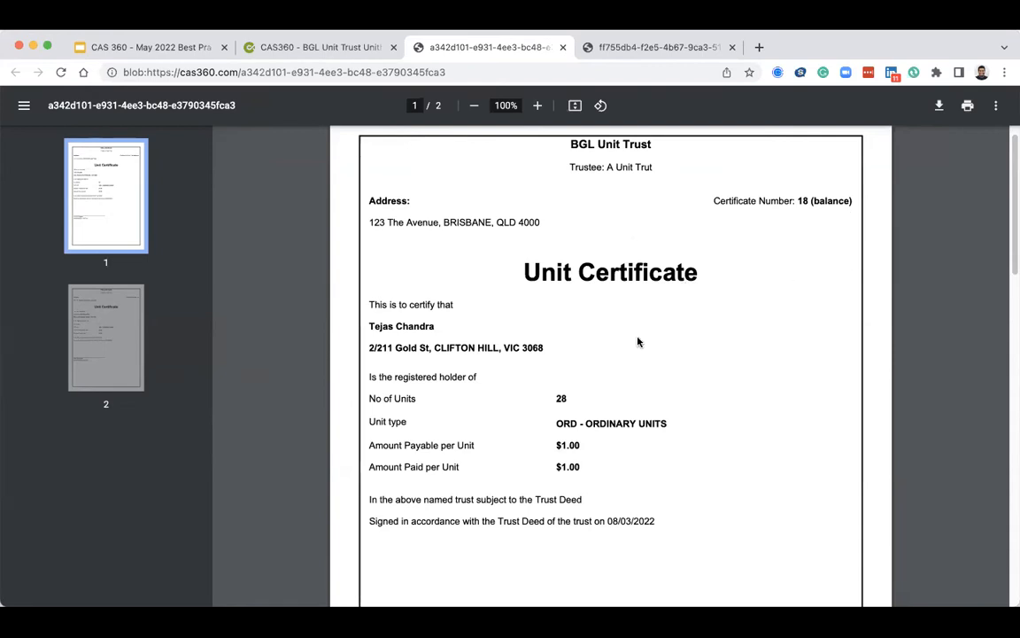
{"action": "left_click", "coordinate": [377, 47]}
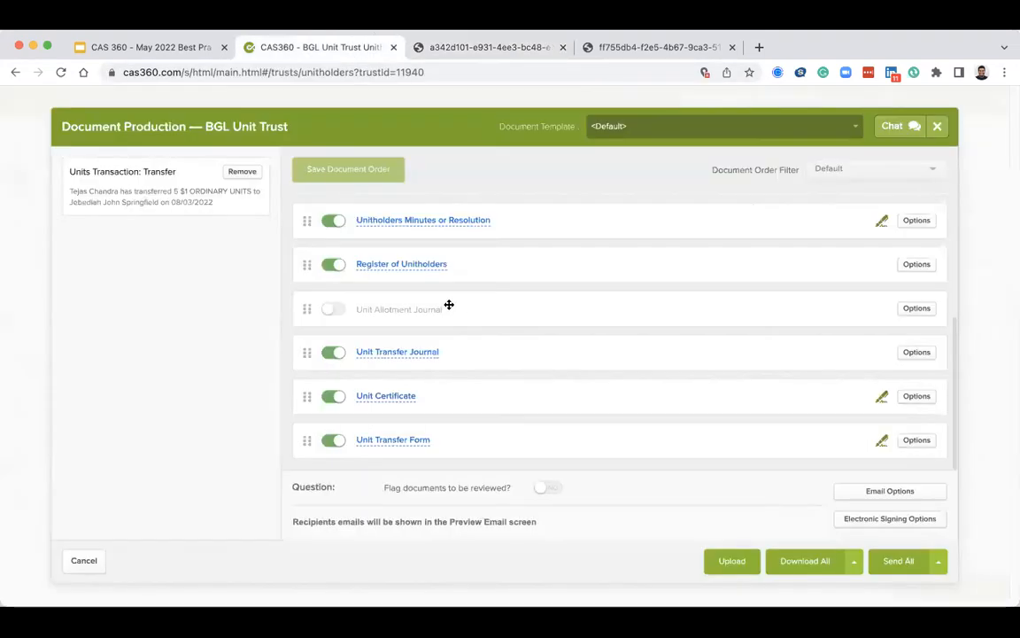
Preview the Unit Transfer Form, close its tab, and cancel out of document production.
{"action": "left_click", "coordinate": [423, 442]}
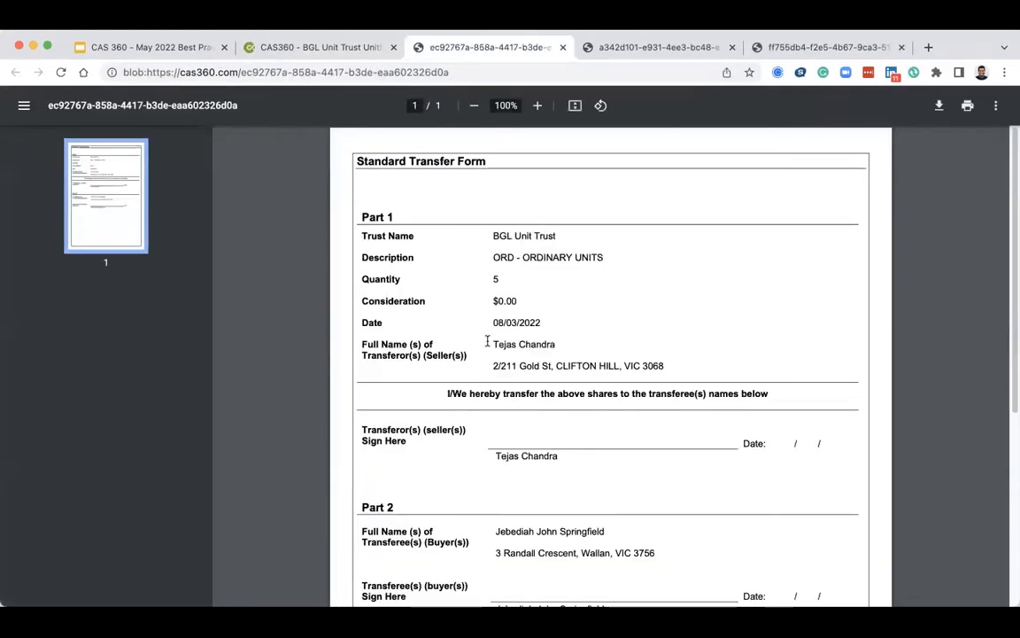
{"action": "scroll", "coordinate": [486, 342], "scroll_direction": "down", "scroll_amount": 3}
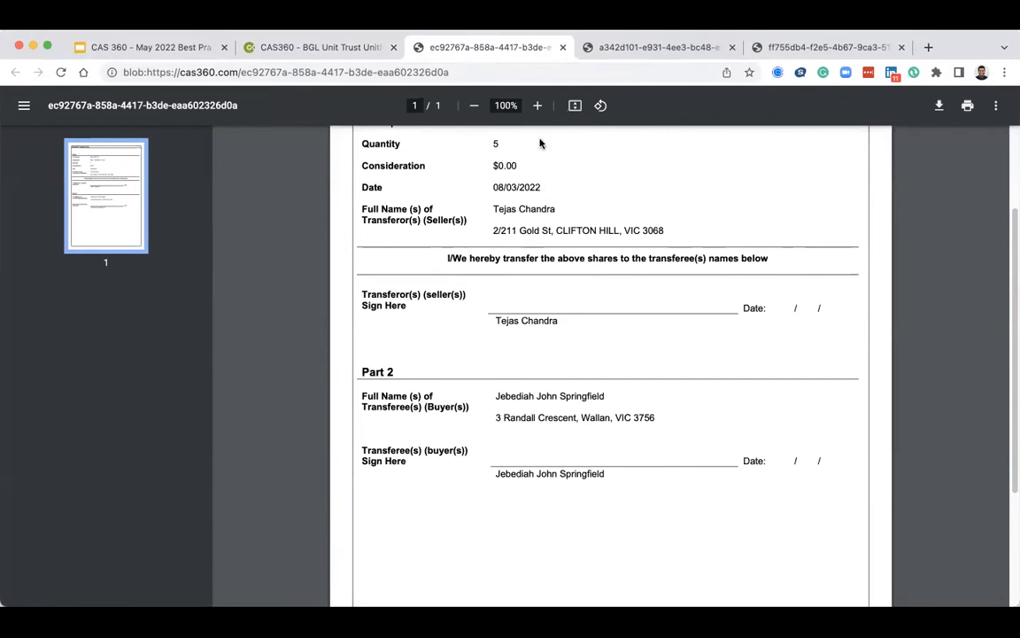
{"action": "left_click", "coordinate": [563, 47]}
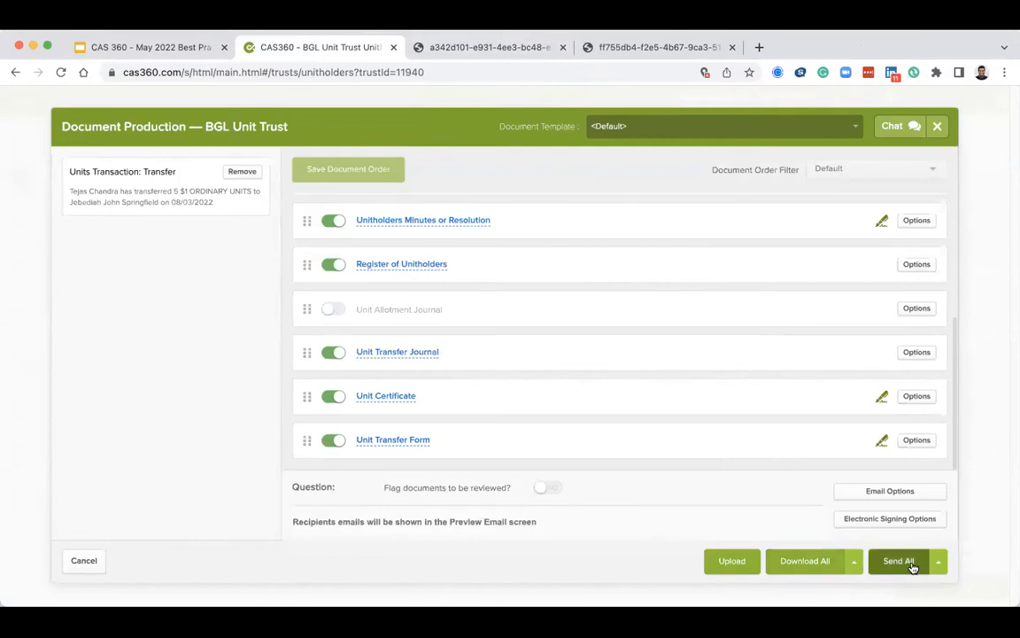
{"action": "left_click", "coordinate": [77, 565]}
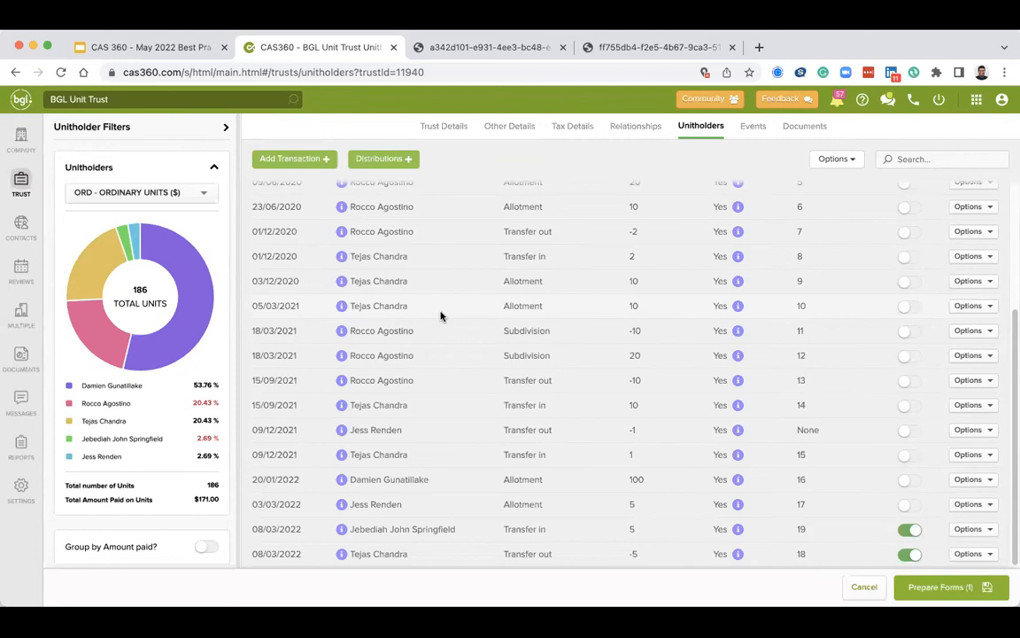
Open the Add Distribution form to examine its fields, then close it.
{"action": "left_click", "coordinate": [398, 160]}
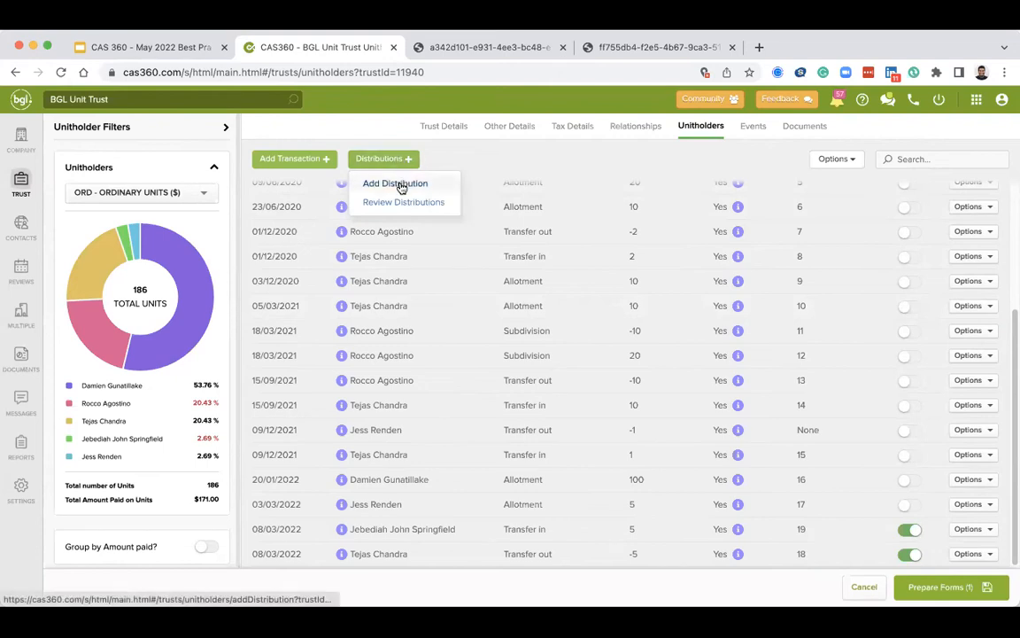
{"action": "left_click", "coordinate": [401, 187]}
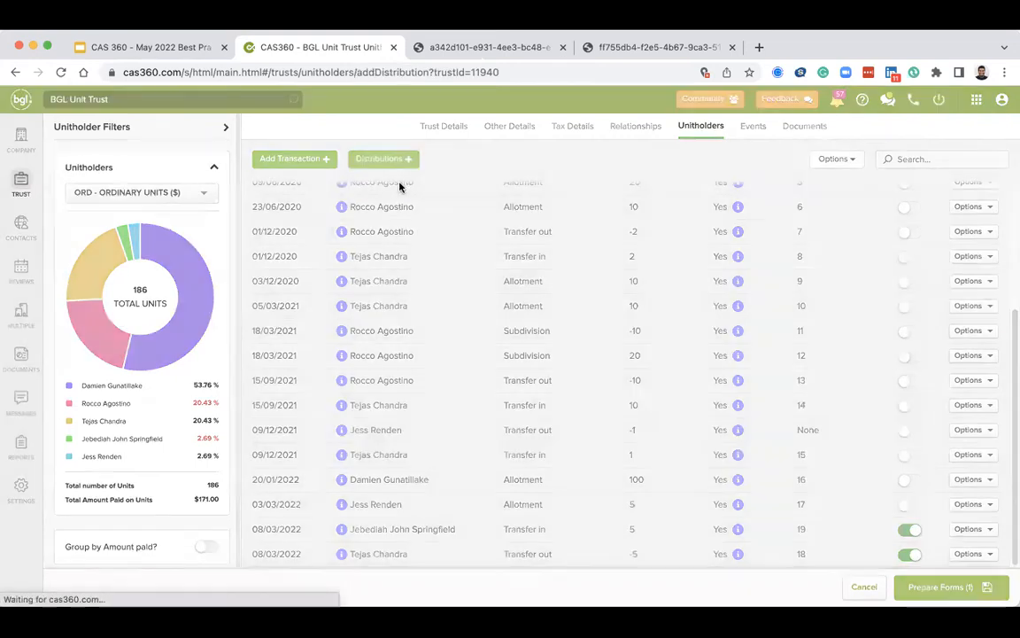
{"action": "scroll", "coordinate": [558, 357], "scroll_direction": "down", "scroll_amount": 2}
{"action": "scroll", "coordinate": [558, 356], "scroll_direction": "down", "scroll_amount": 2}
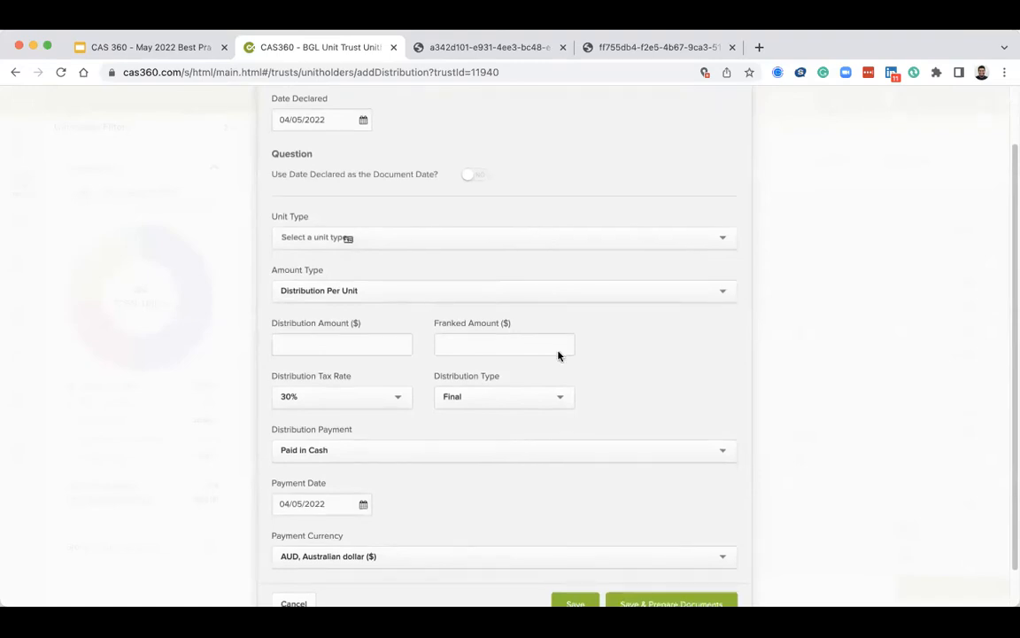
{"action": "scroll", "coordinate": [558, 353], "scroll_direction": "down", "scroll_amount": 2}
{"action": "scroll", "coordinate": [558, 352], "scroll_direction": "up", "scroll_amount": 5}
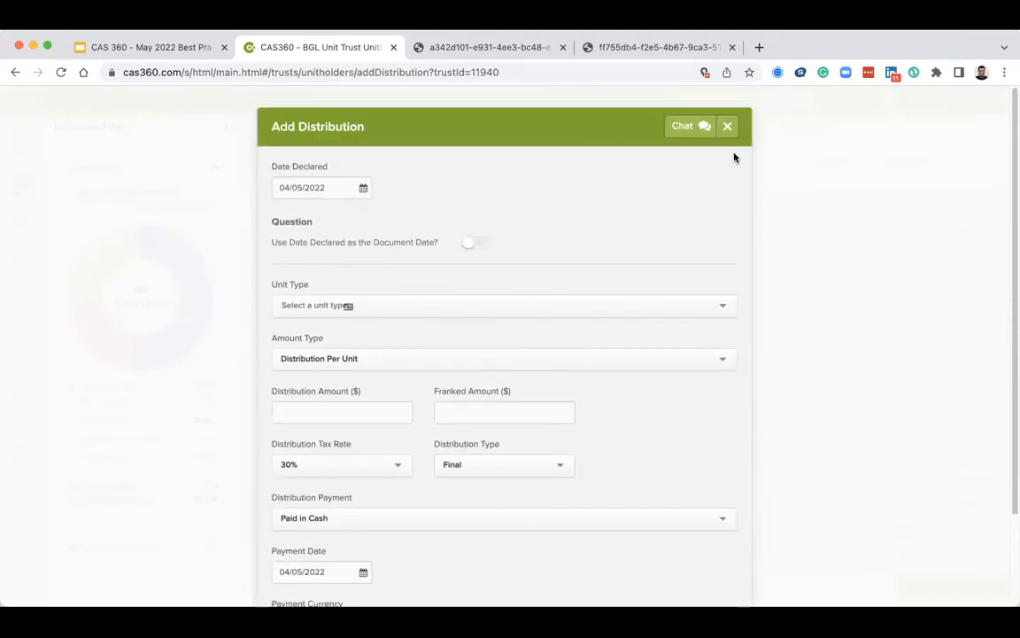
{"action": "left_click", "coordinate": [727, 126]}
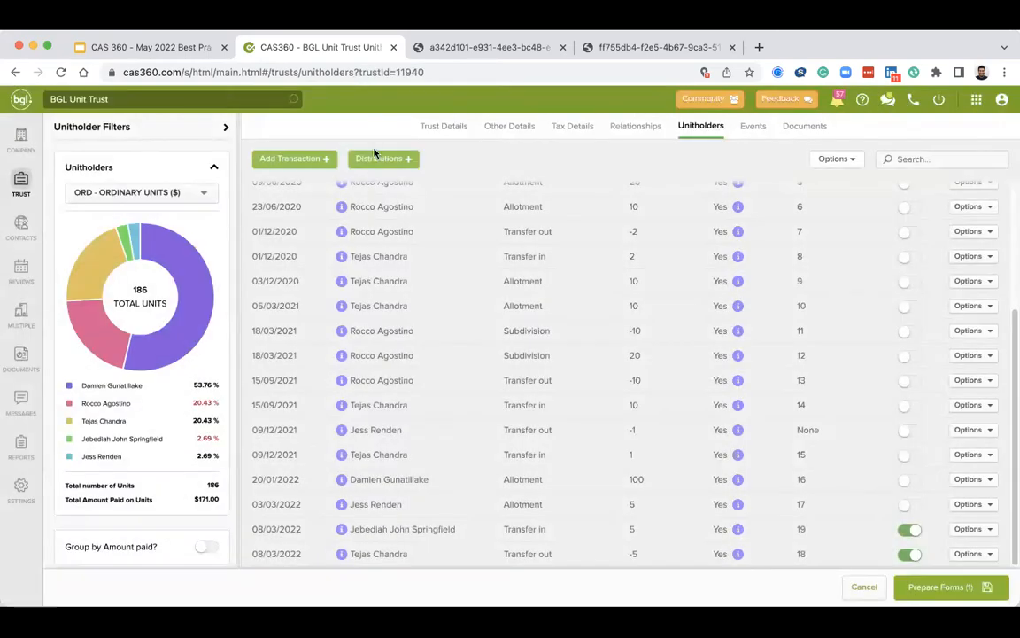
Open the Review Distributions page for the trust.
{"action": "left_click", "coordinate": [379, 158]}
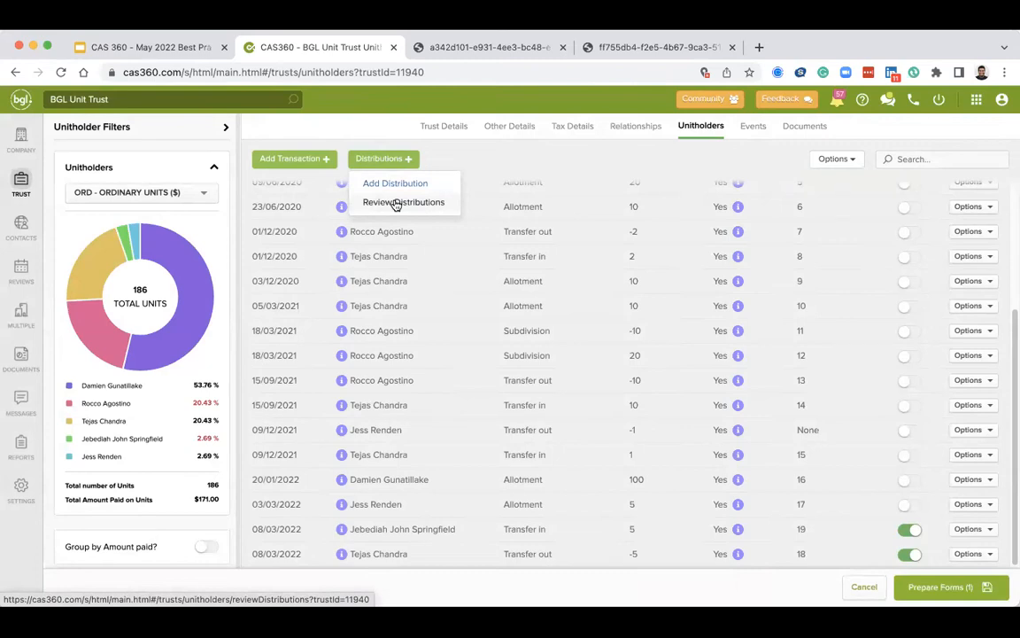
{"action": "left_click", "coordinate": [396, 203]}
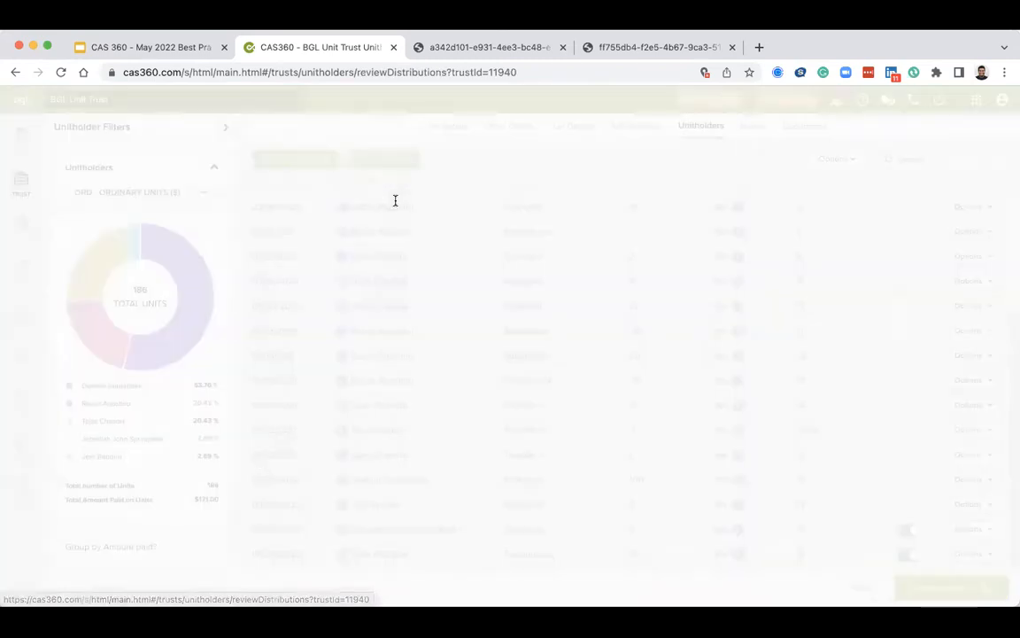
Scroll through the trust's list of existing distributions.
{"action": "scroll", "coordinate": [610, 235], "scroll_direction": "down", "scroll_amount": 2}
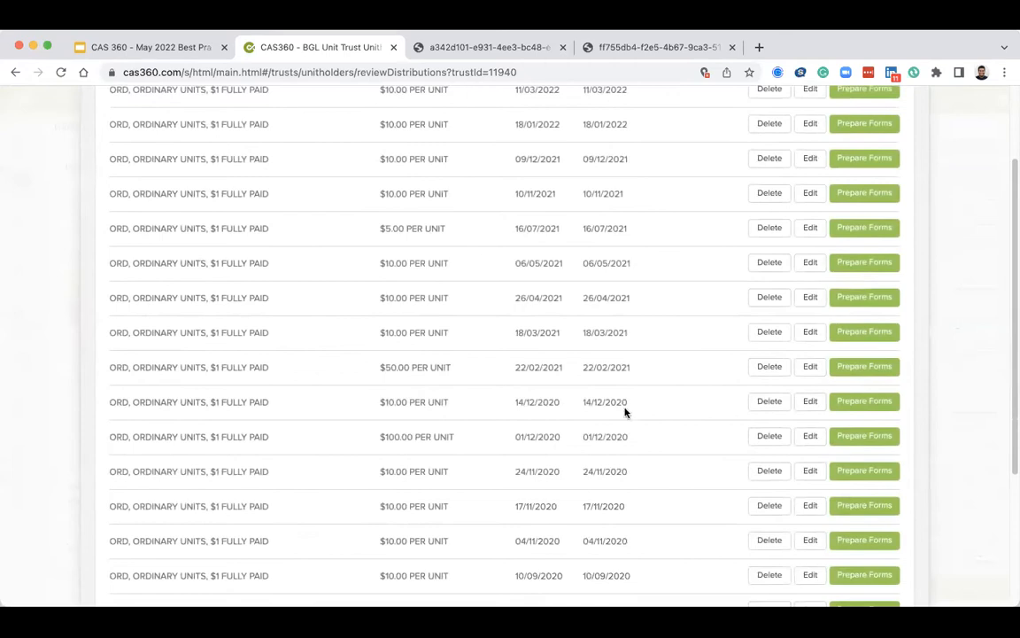
{"action": "scroll", "coordinate": [624, 412], "scroll_direction": "up", "scroll_amount": 2}
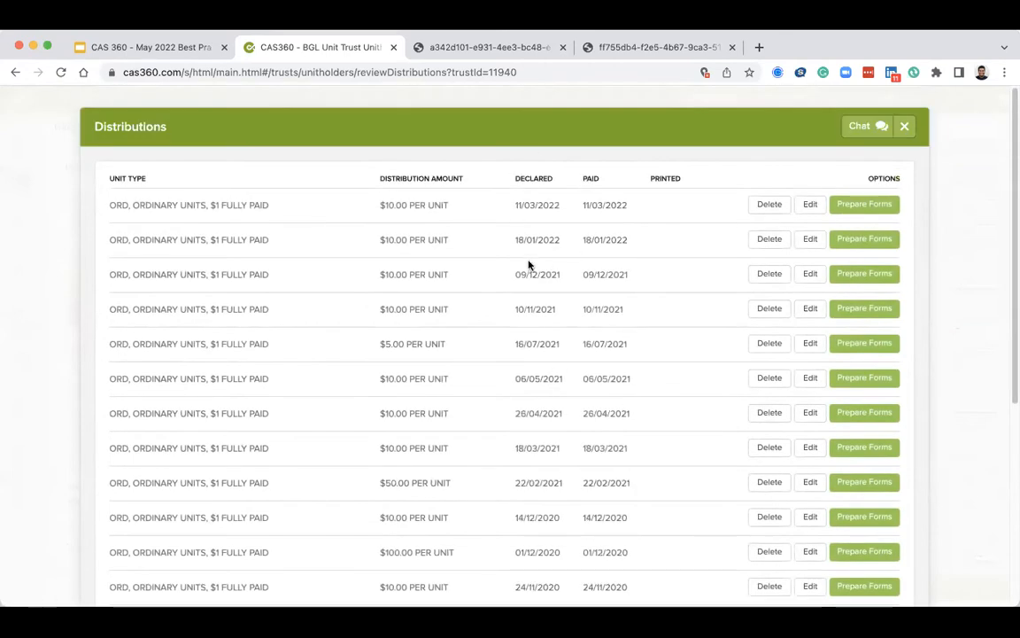
{"action": "scroll", "coordinate": [529, 264], "scroll_direction": "down", "scroll_amount": 3}
{"action": "scroll", "coordinate": [529, 264], "scroll_direction": "down", "scroll_amount": 4}
{"action": "scroll", "coordinate": [529, 264], "scroll_direction": "up", "scroll_amount": 4}
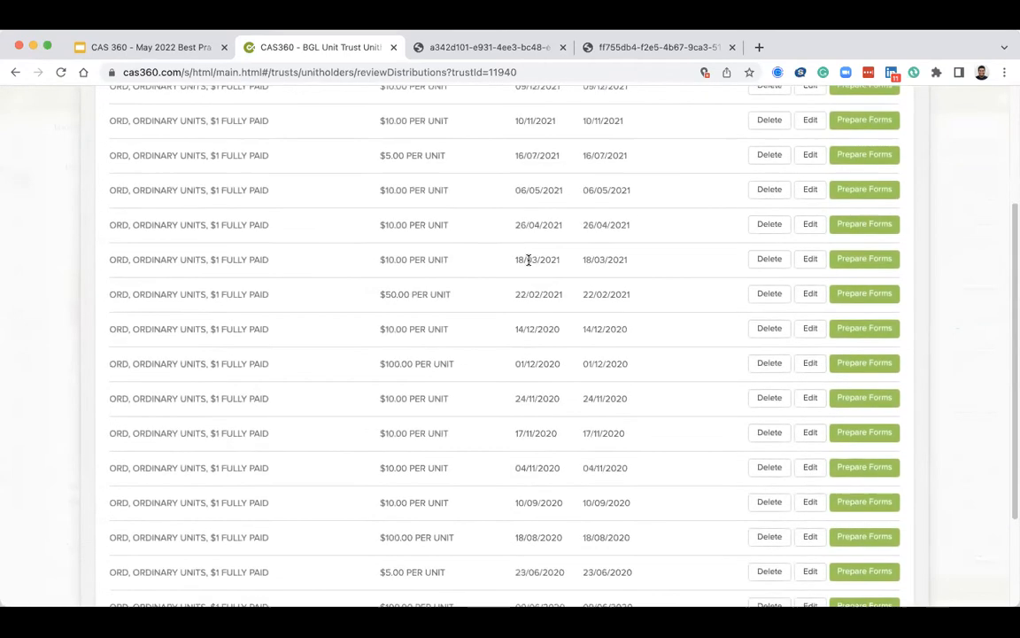
{"action": "scroll", "coordinate": [528, 264], "scroll_direction": "up", "scroll_amount": 3}
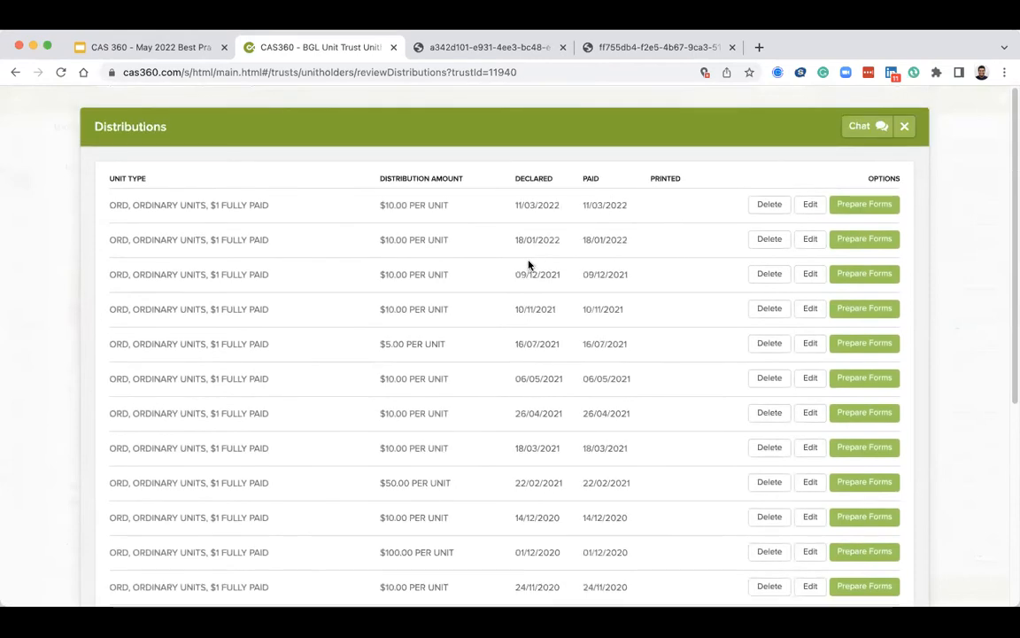
Edit the 11/03/2022 distribution, set its distribution amount to 1000 per unit, and save it while preparing documents.
{"action": "left_click", "coordinate": [812, 206]}
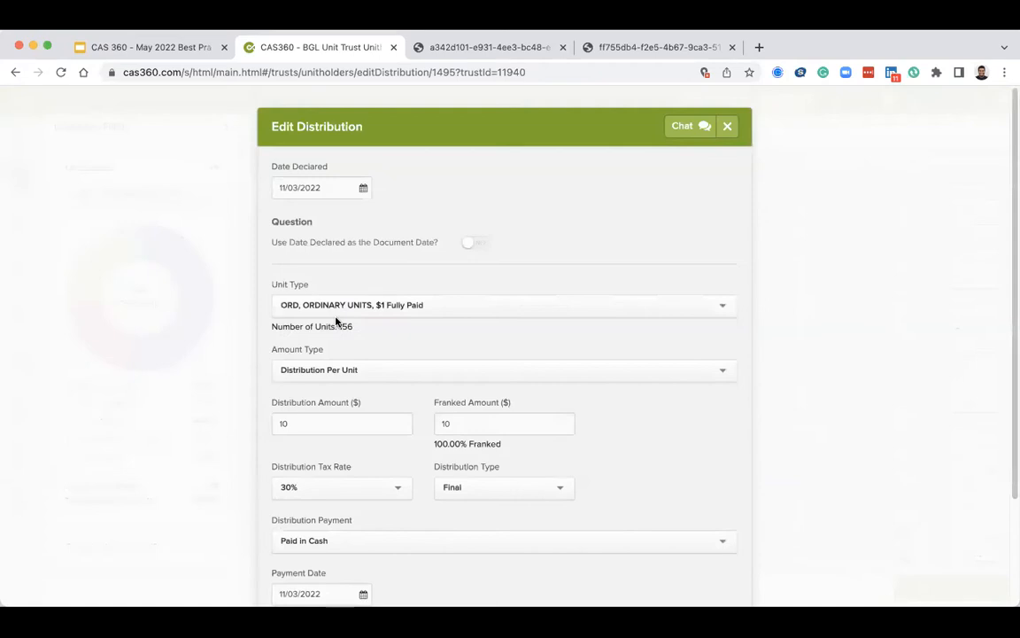
{"action": "scroll", "coordinate": [392, 228], "scroll_direction": "down", "scroll_amount": 3}
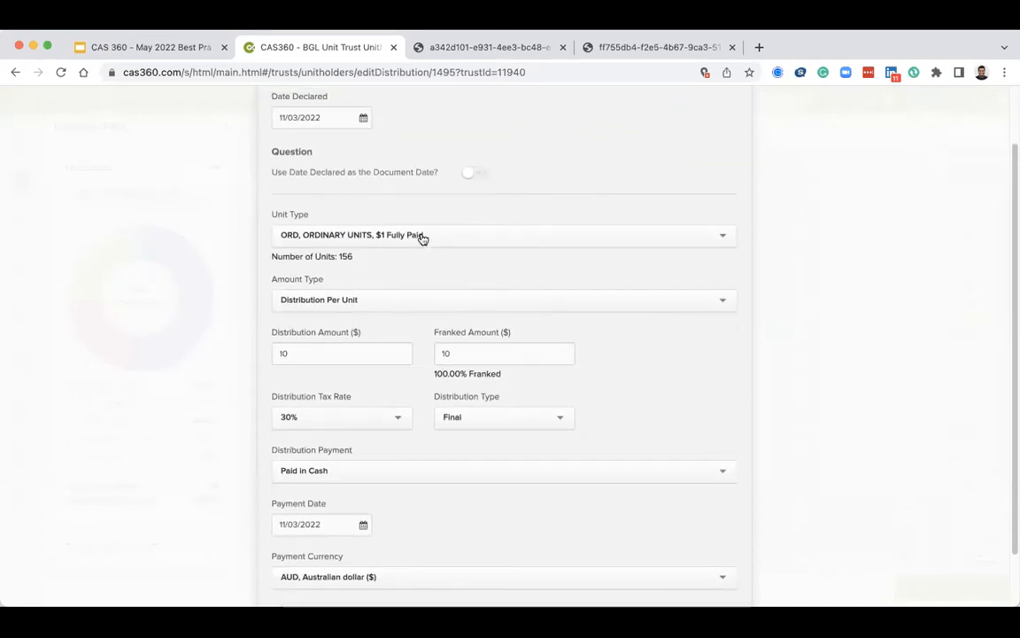
{"action": "scroll", "coordinate": [423, 238], "scroll_direction": "down", "scroll_amount": 2}
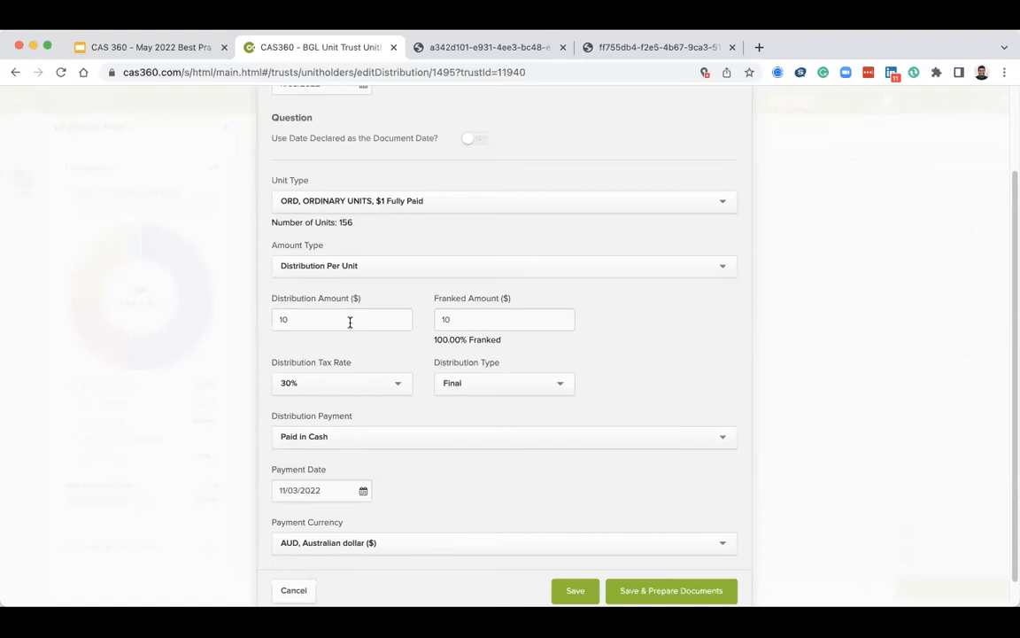
{"action": "scroll", "coordinate": [350, 322], "scroll_direction": "down", "scroll_amount": 1}
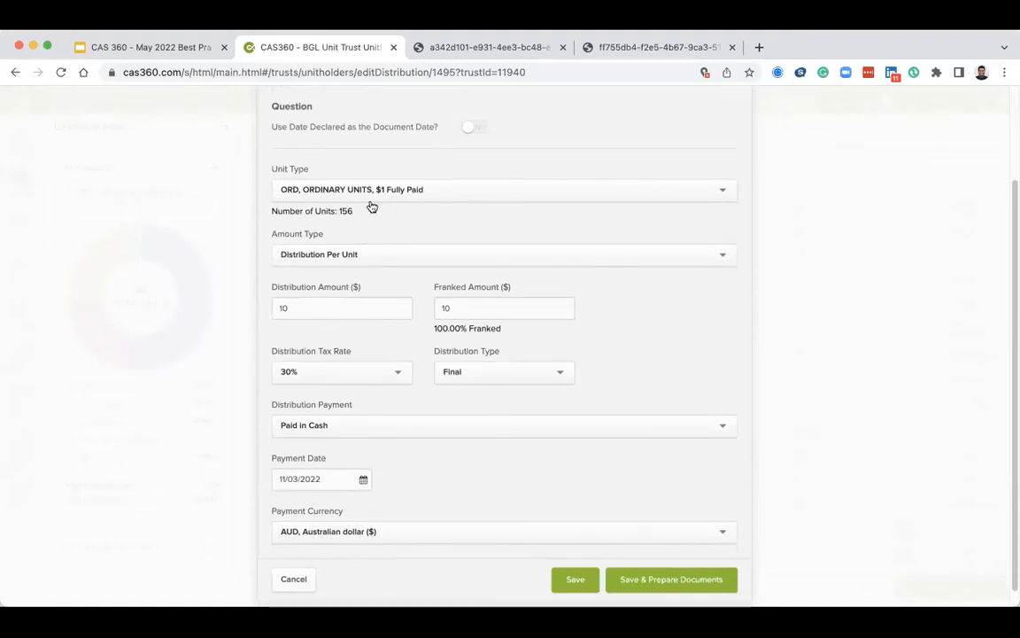
{"action": "left_click_drag", "start_coordinate": [371, 214], "coordinate": [305, 210]}
{"action": "scroll", "coordinate": [357, 233], "scroll_direction": "up", "scroll_amount": 5}
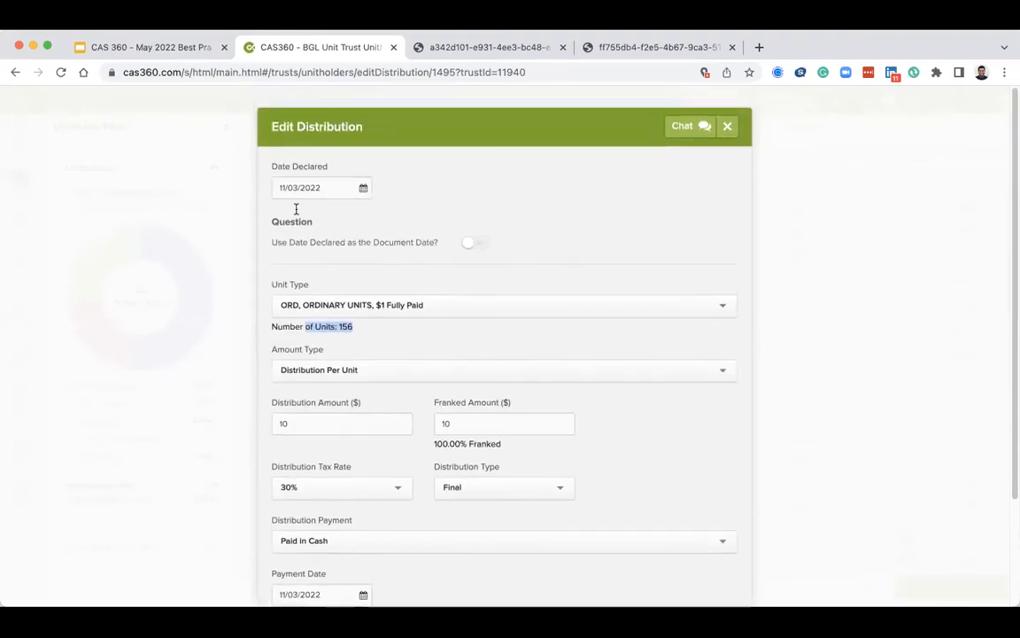
{"action": "scroll", "coordinate": [321, 205], "scroll_direction": "down", "scroll_amount": 5}
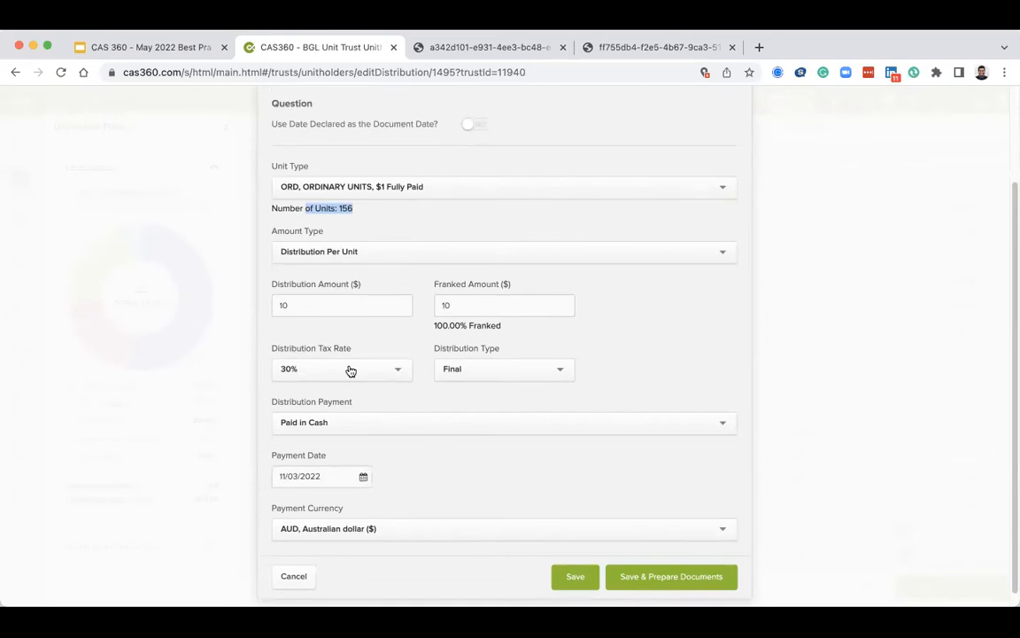
{"action": "left_click", "coordinate": [369, 303]}
{"action": "type", "text": "00"}
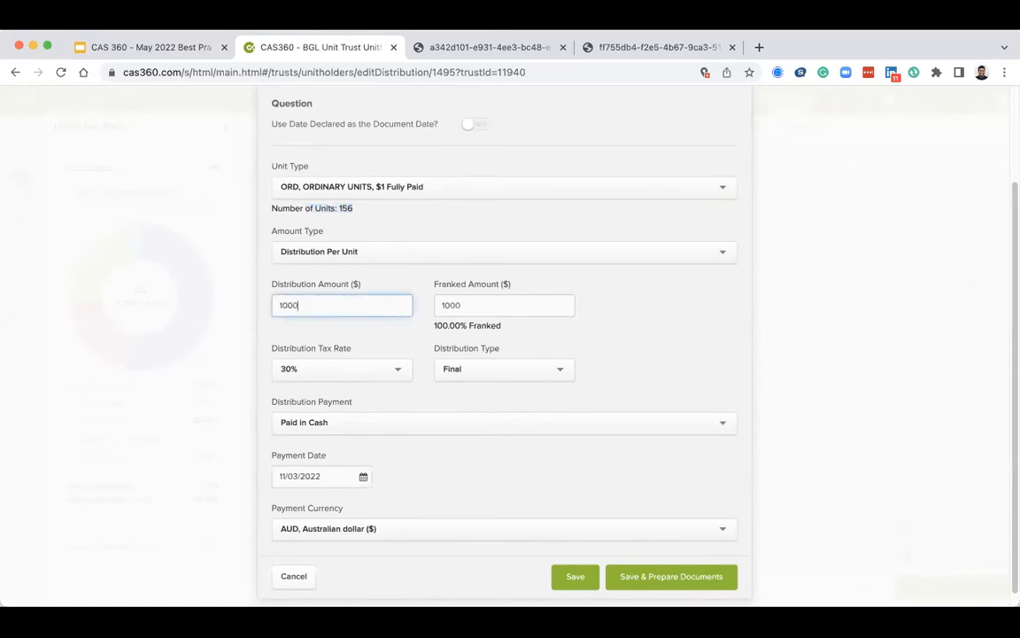
{"action": "scroll", "coordinate": [501, 330], "scroll_direction": "down", "scroll_amount": 1}
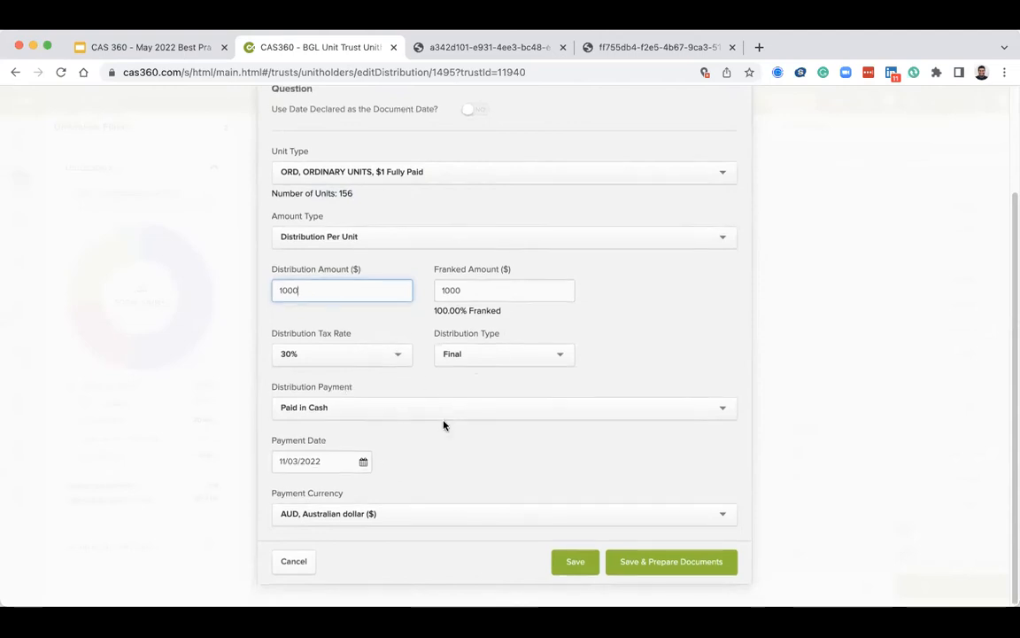
{"action": "left_click", "coordinate": [649, 564]}
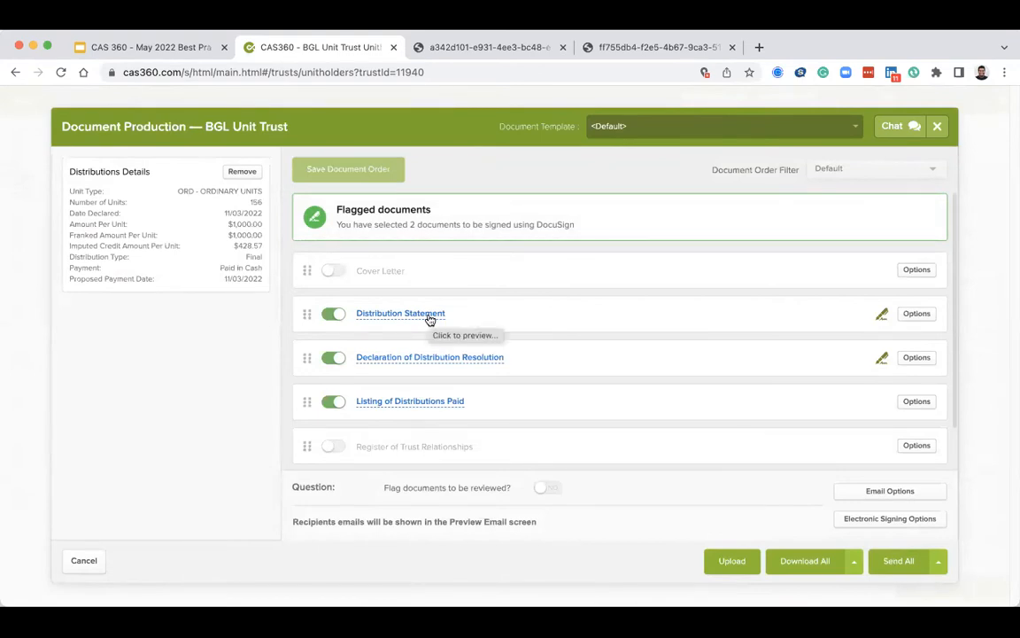
Preview the Distribution Statement document and scroll through the unitholders' statement pages.
{"action": "left_click", "coordinate": [429, 315]}
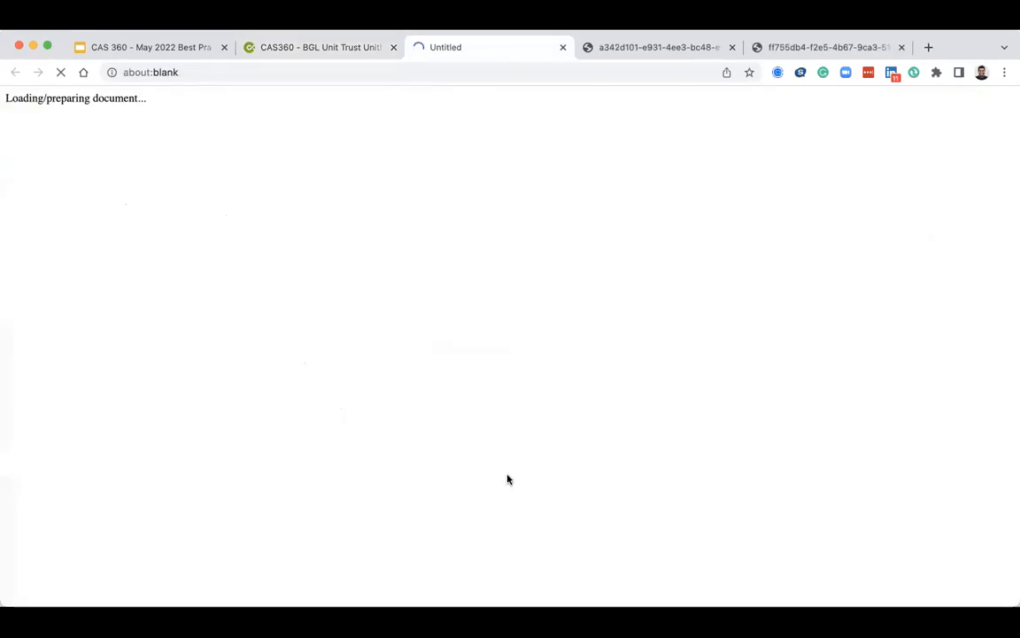
{"action": "scroll", "coordinate": [447, 340], "scroll_direction": "down", "scroll_amount": 1}
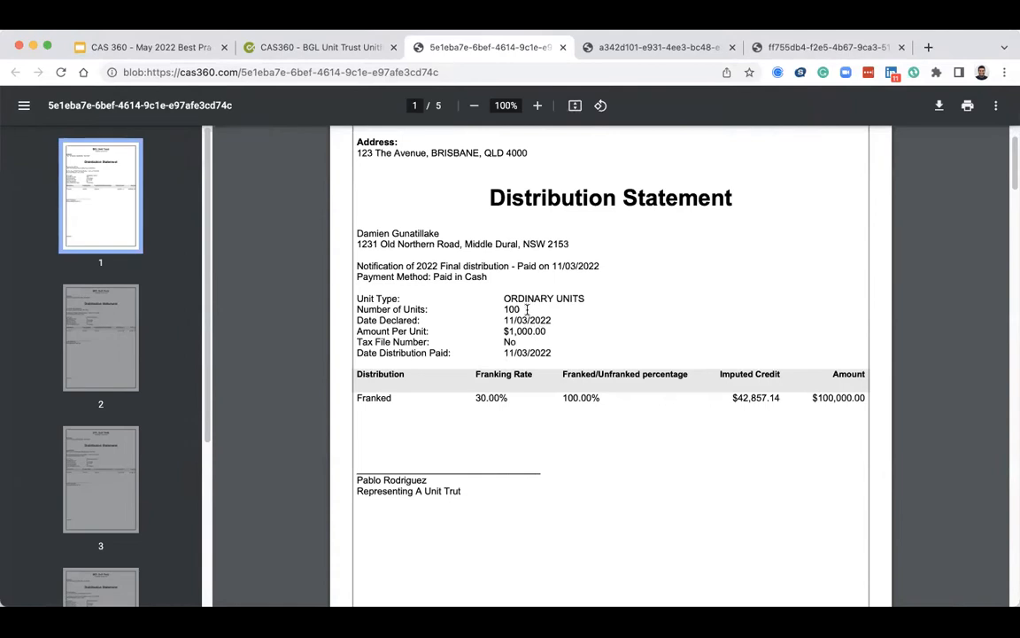
{"action": "scroll", "coordinate": [527, 310], "scroll_direction": "down", "scroll_amount": 2}
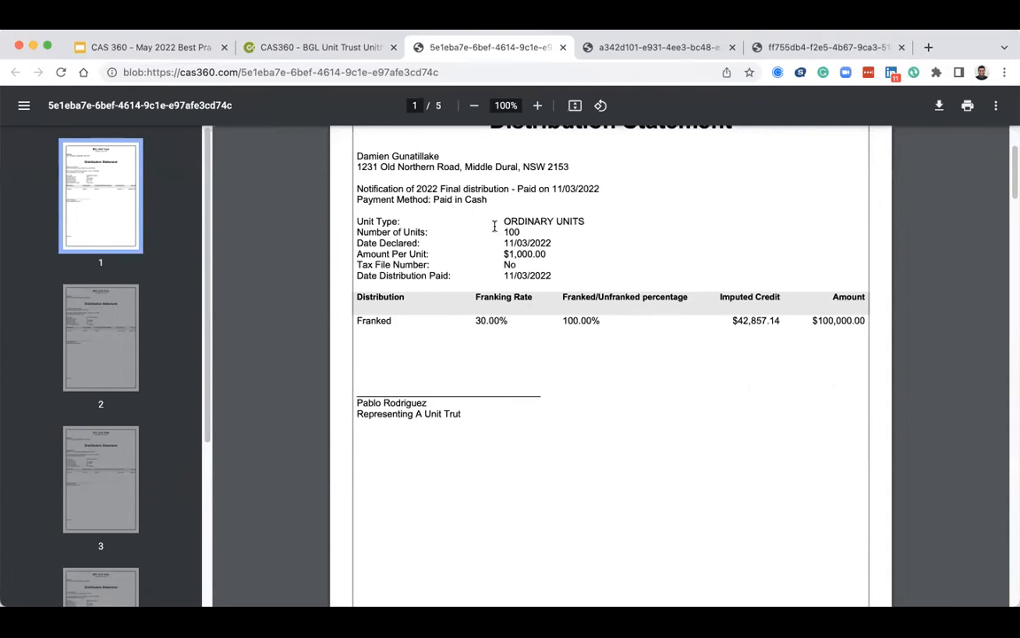
{"action": "scroll", "coordinate": [495, 231], "scroll_direction": "down", "scroll_amount": 10}
{"action": "scroll", "coordinate": [495, 225], "scroll_direction": "down", "scroll_amount": 3}
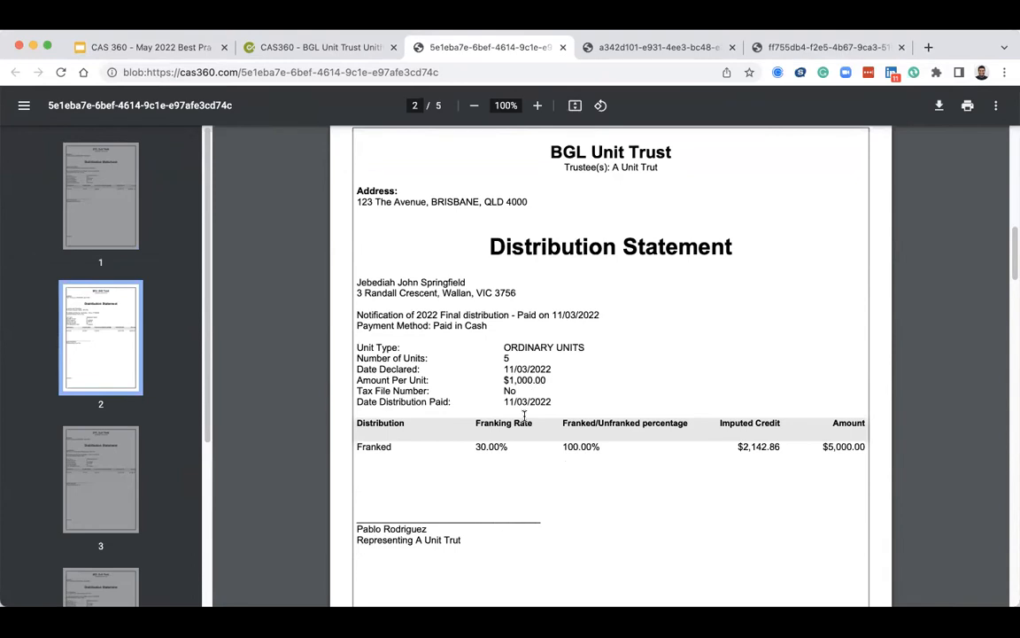
{"action": "scroll", "coordinate": [524, 415], "scroll_direction": "down", "scroll_amount": 6}
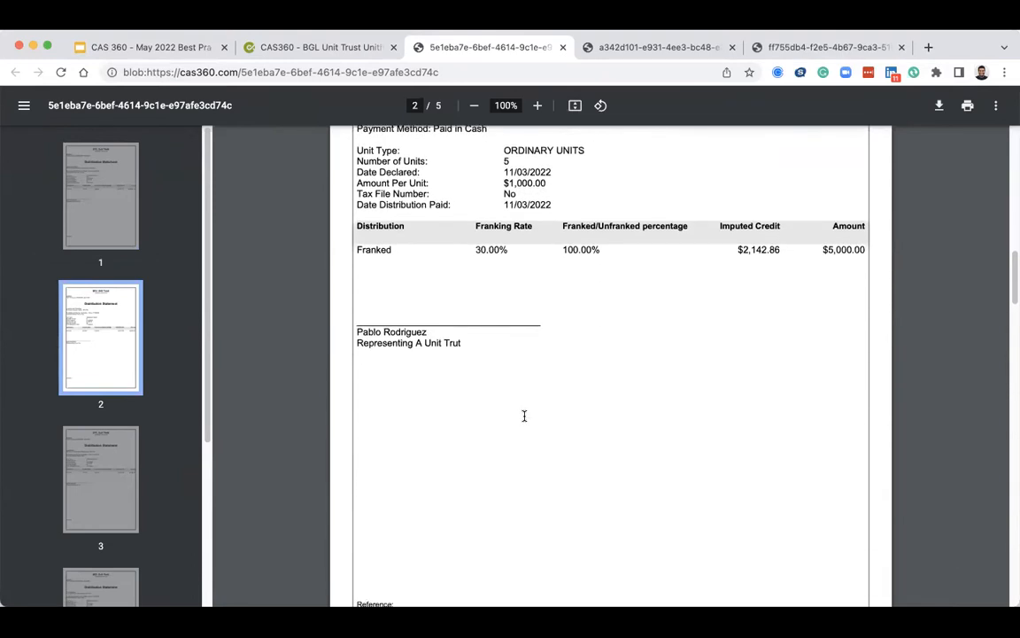
{"action": "scroll", "coordinate": [524, 416], "scroll_direction": "down", "scroll_amount": 5}
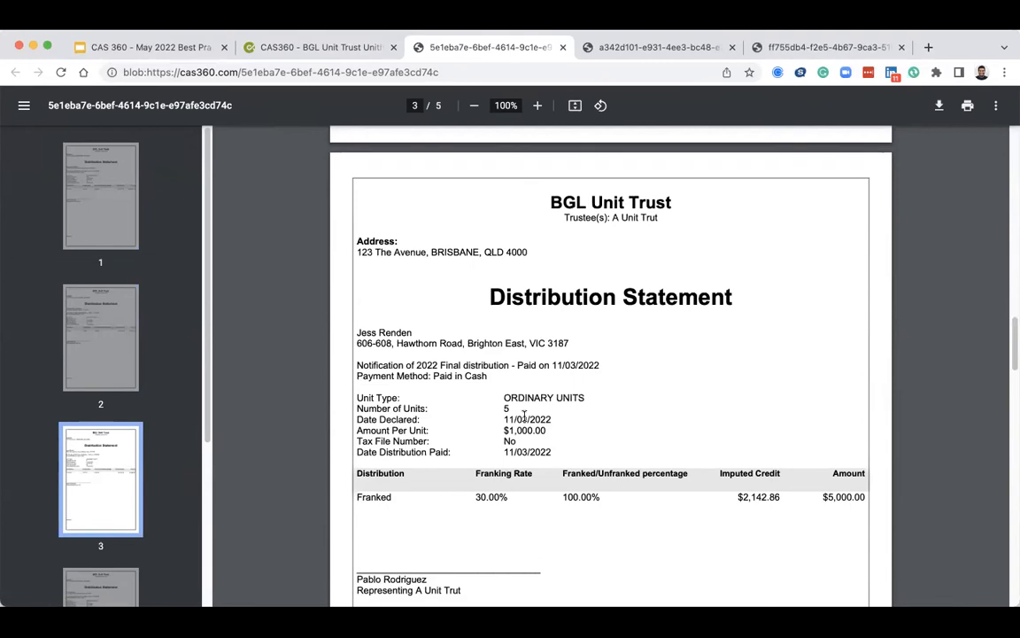
{"action": "scroll", "coordinate": [525, 415], "scroll_direction": "down", "scroll_amount": 9}
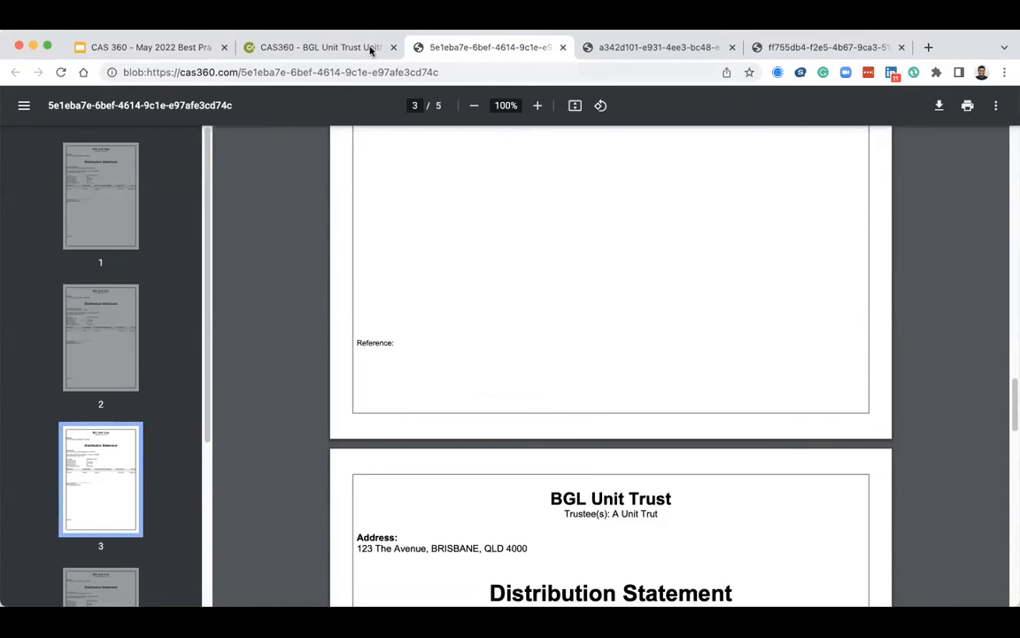
Preview the Declaration of Distribution Resolution and the Listing of Distributions Paid documents.
{"action": "left_click", "coordinate": [336, 49]}
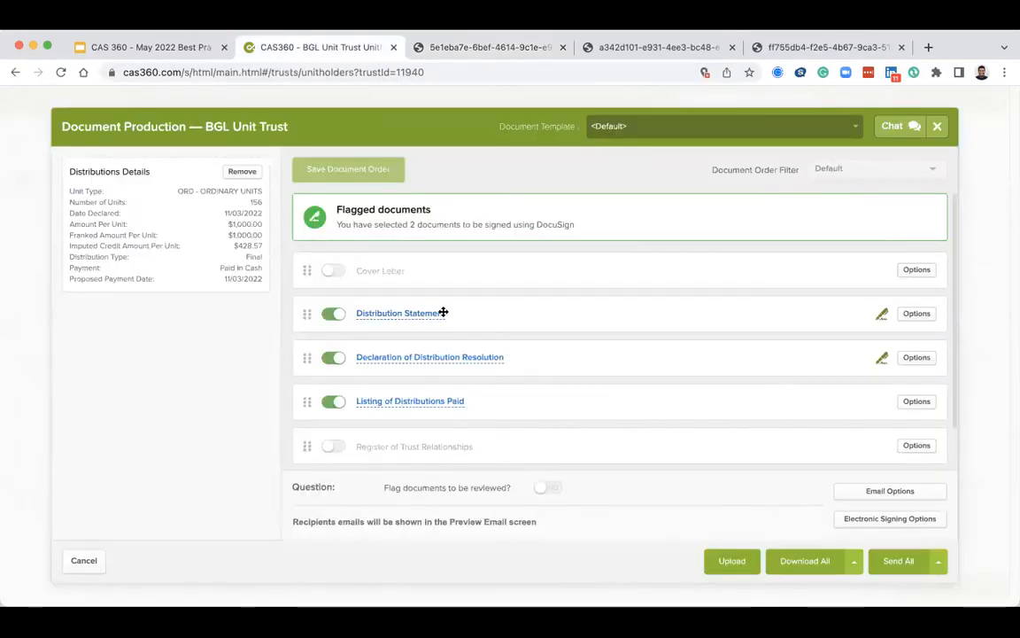
{"action": "left_click", "coordinate": [434, 358]}
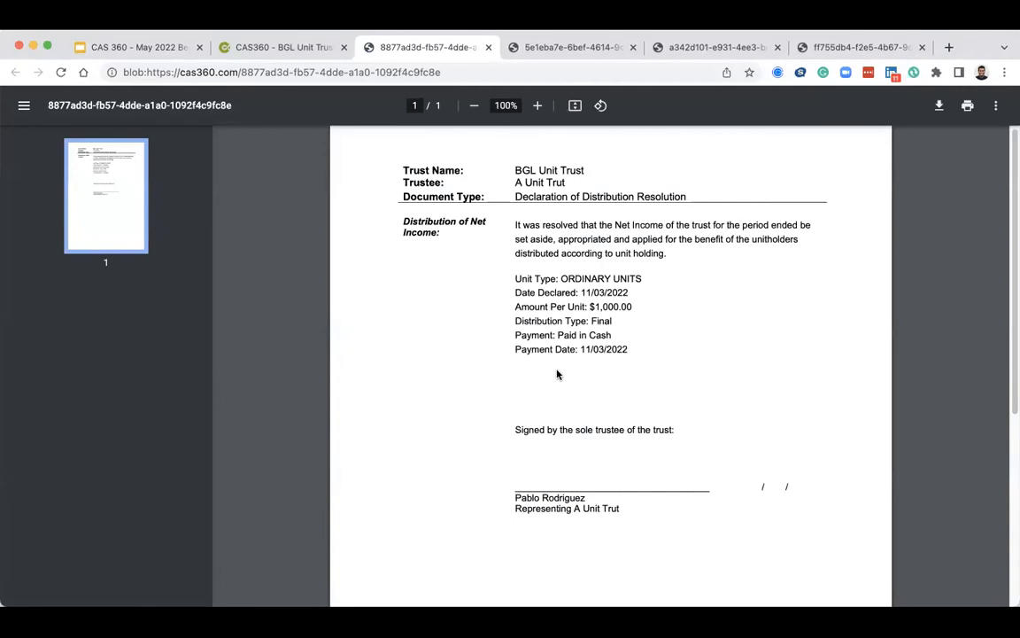
{"action": "left_click", "coordinate": [301, 46]}
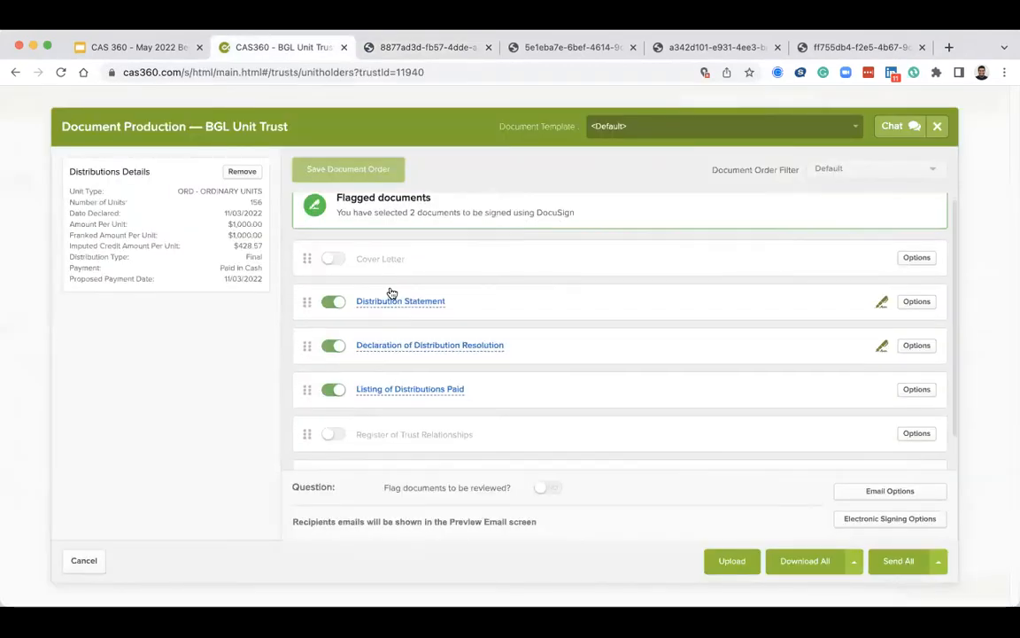
{"action": "scroll", "coordinate": [391, 293], "scroll_direction": "down", "scroll_amount": 2}
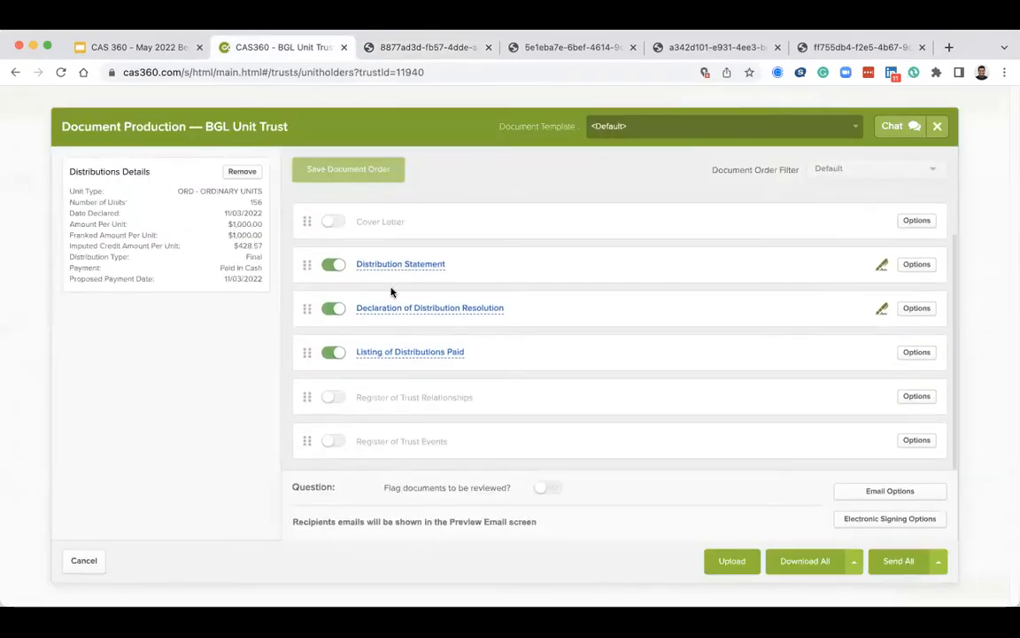
{"action": "left_click", "coordinate": [400, 352]}
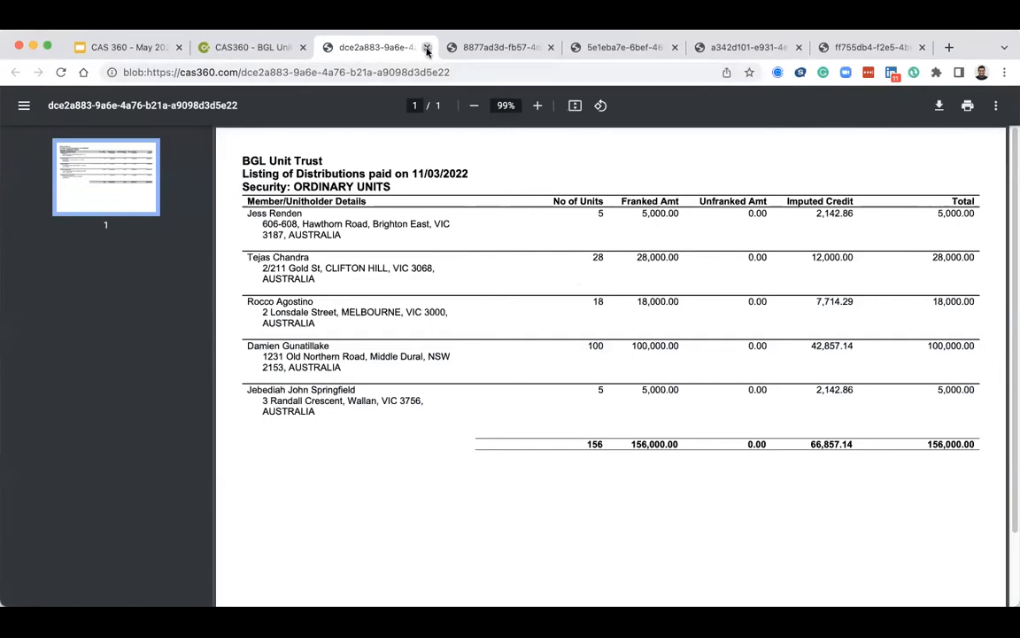
Close the document preview tabs and exit document production for the distribution.
{"action": "left_click", "coordinate": [426, 49]}
{"action": "left_click", "coordinate": [426, 49]}
{"action": "left_click", "coordinate": [426, 50]}
{"action": "left_click", "coordinate": [426, 48]}
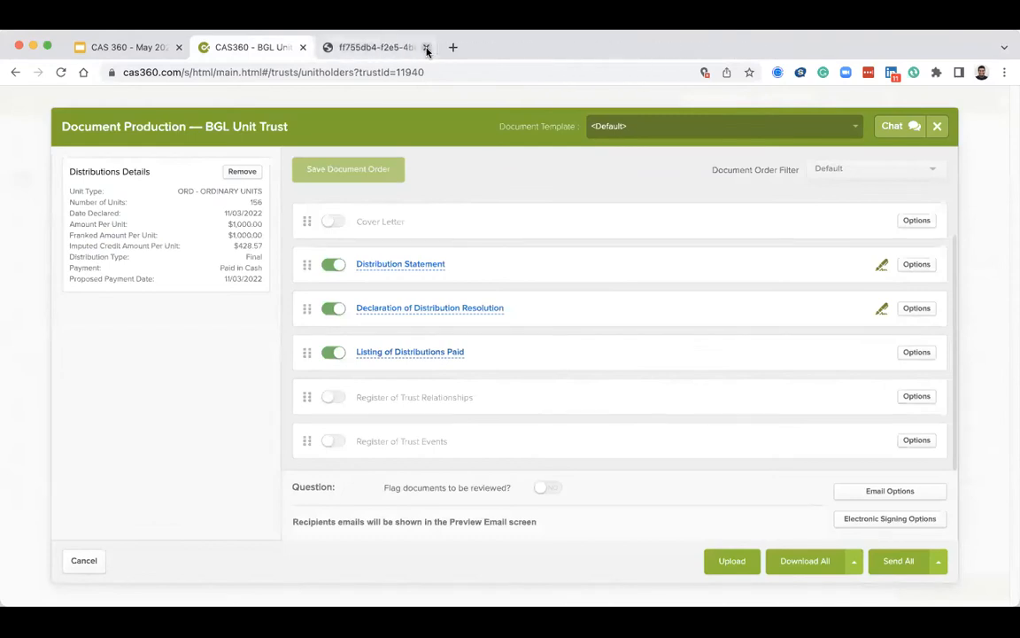
{"action": "left_click", "coordinate": [425, 48]}
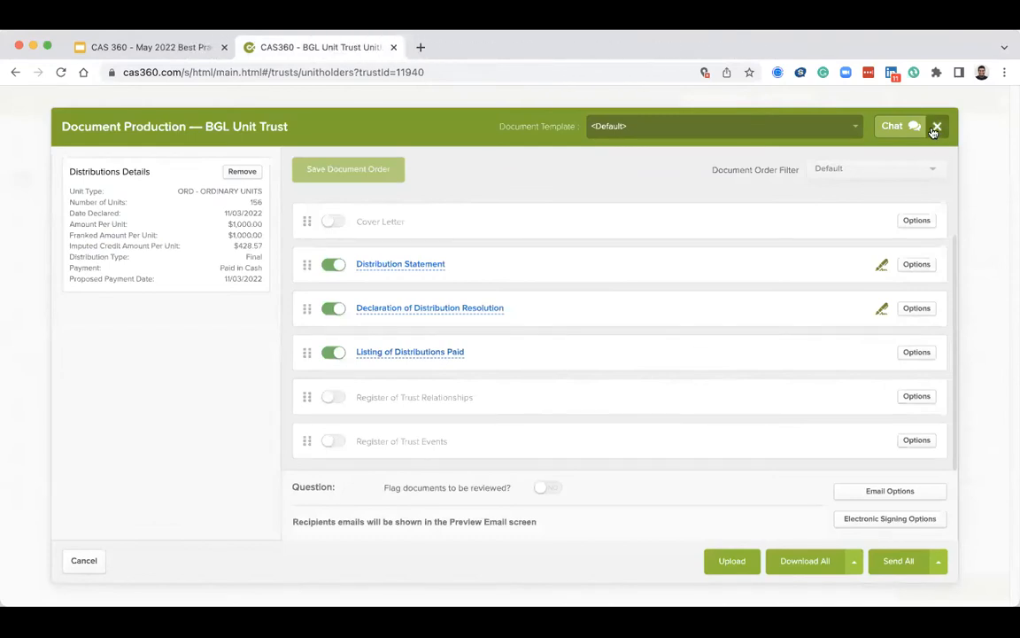
{"action": "left_click", "coordinate": [936, 126]}
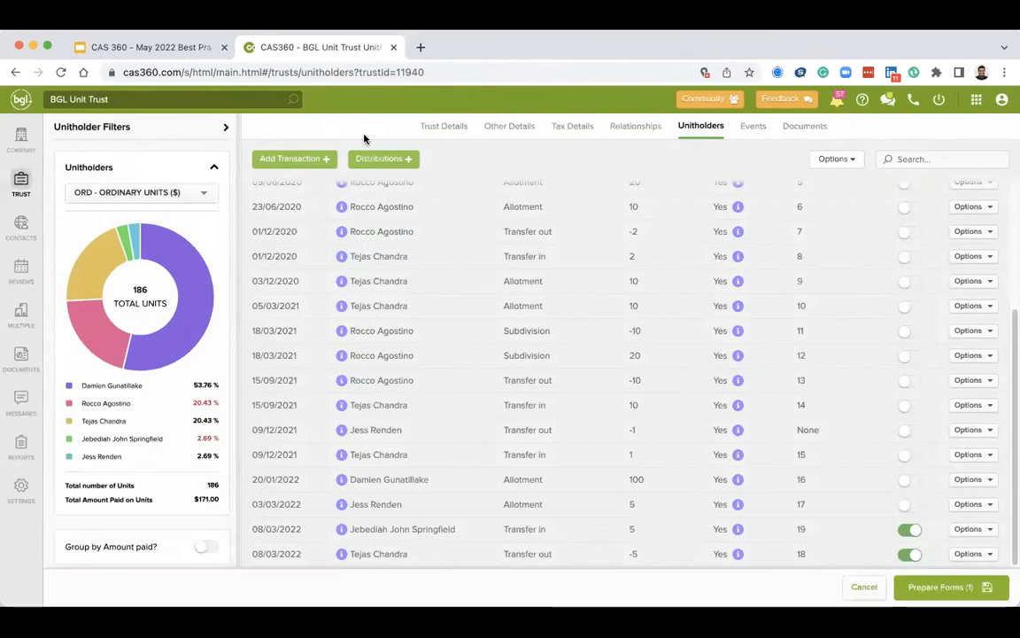
Switch to the trust's Events tab and open the Add Event menu to view the available event types.
{"action": "left_click", "coordinate": [374, 160]}
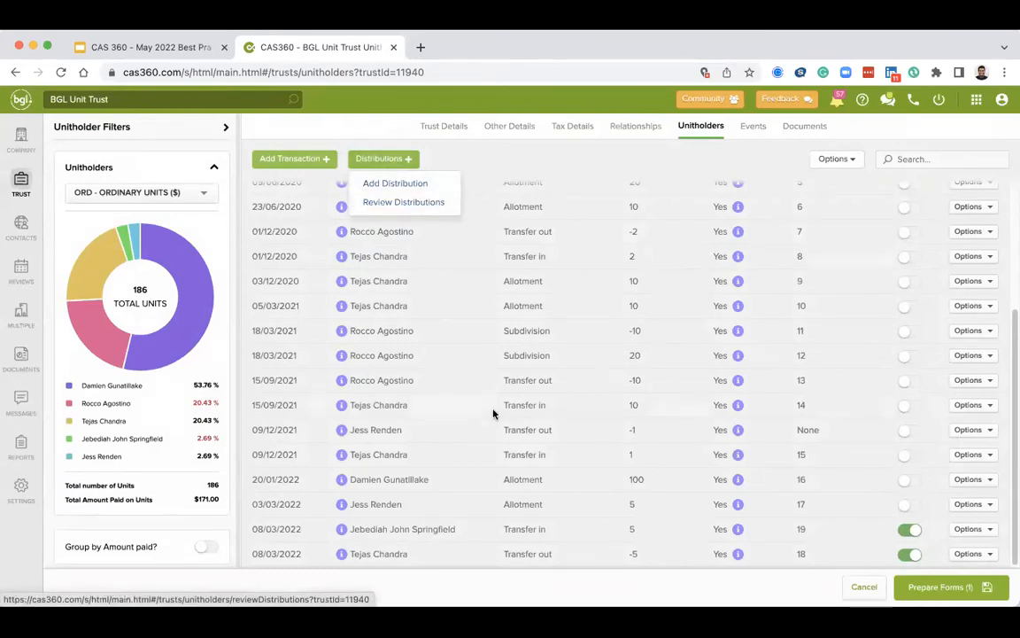
{"action": "left_click", "coordinate": [643, 317]}
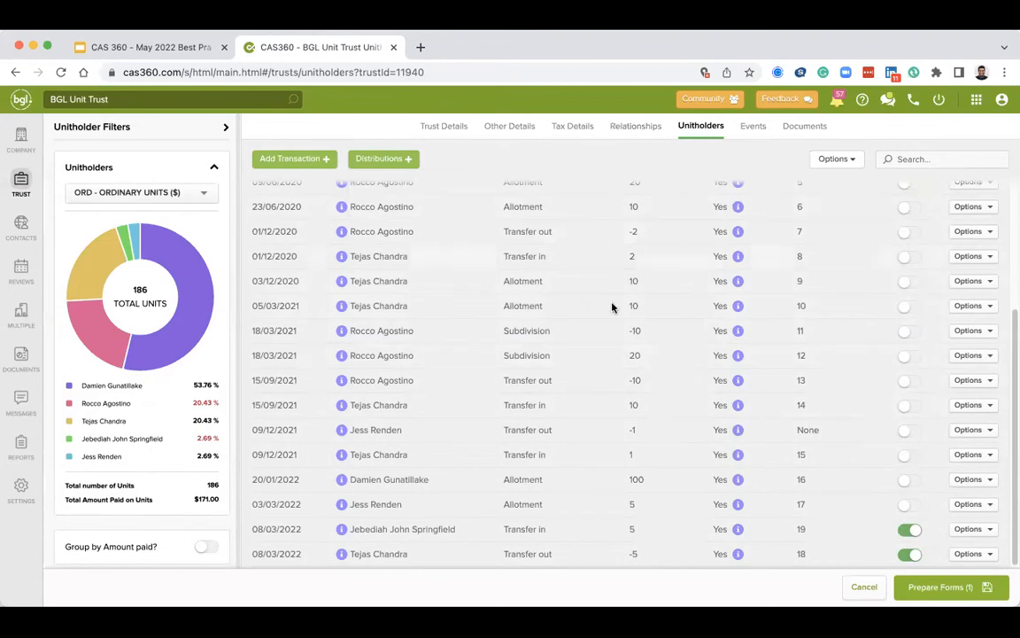
{"action": "left_click", "coordinate": [754, 128]}
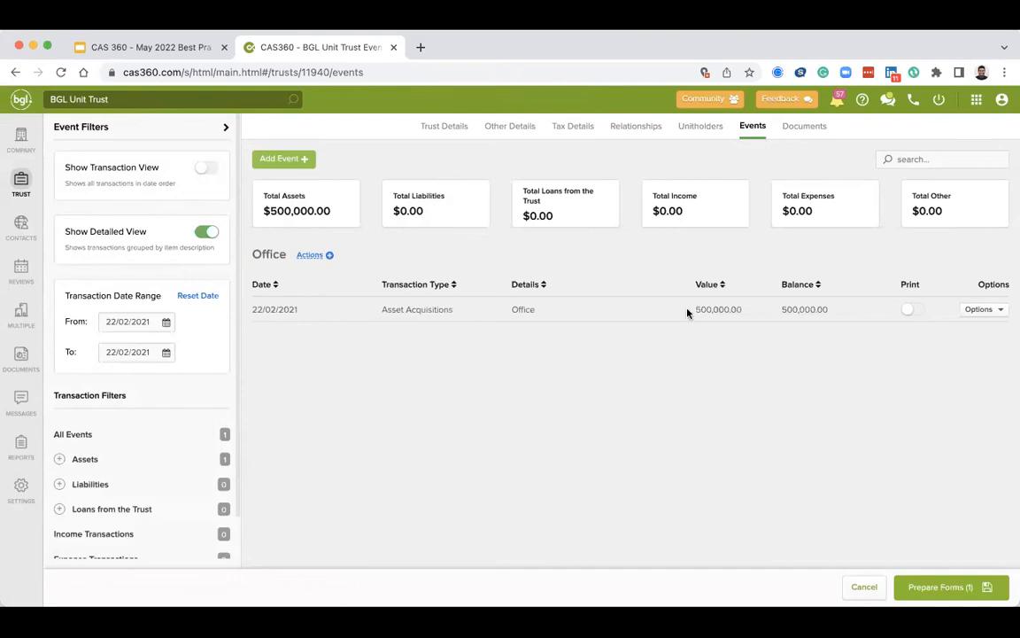
{"action": "left_click", "coordinate": [297, 164]}
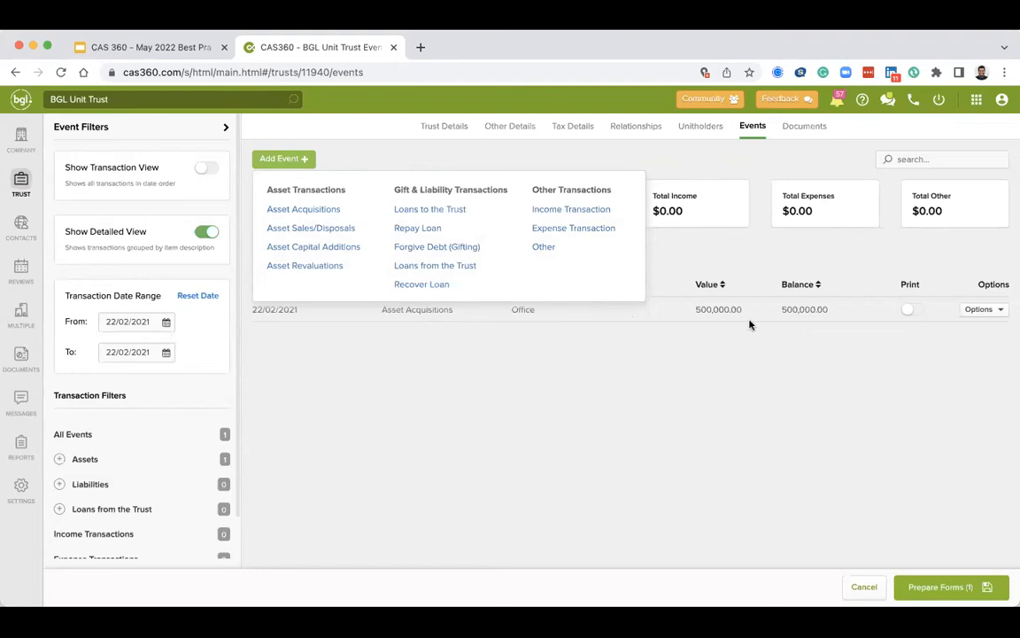
{"action": "left_click", "coordinate": [554, 330]}
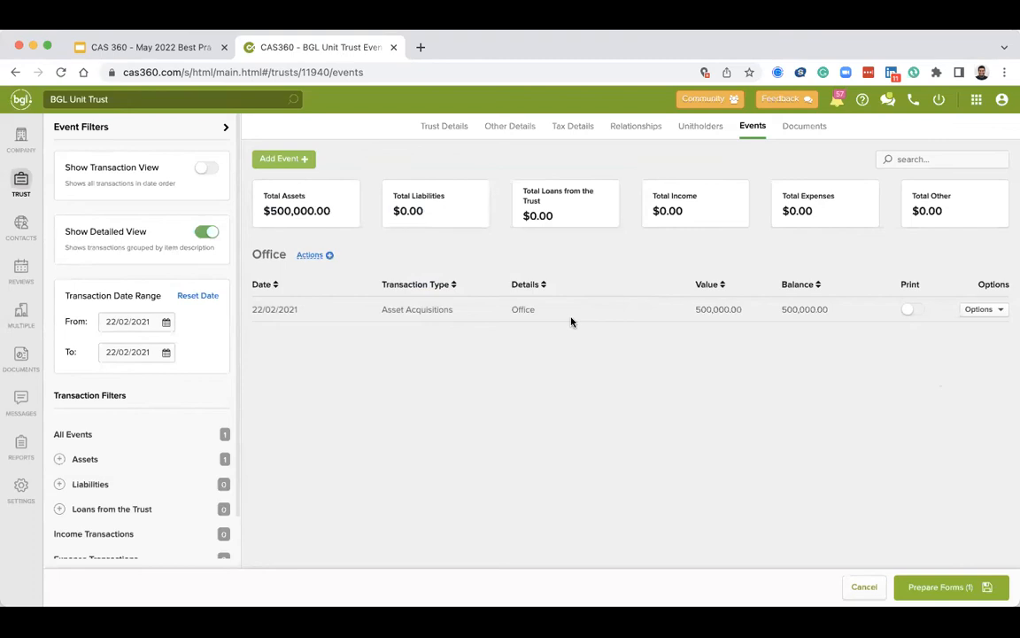
Flag the Office asset acquisition event for printing and prepare forms for the flagged items.
{"action": "left_click", "coordinate": [913, 310]}
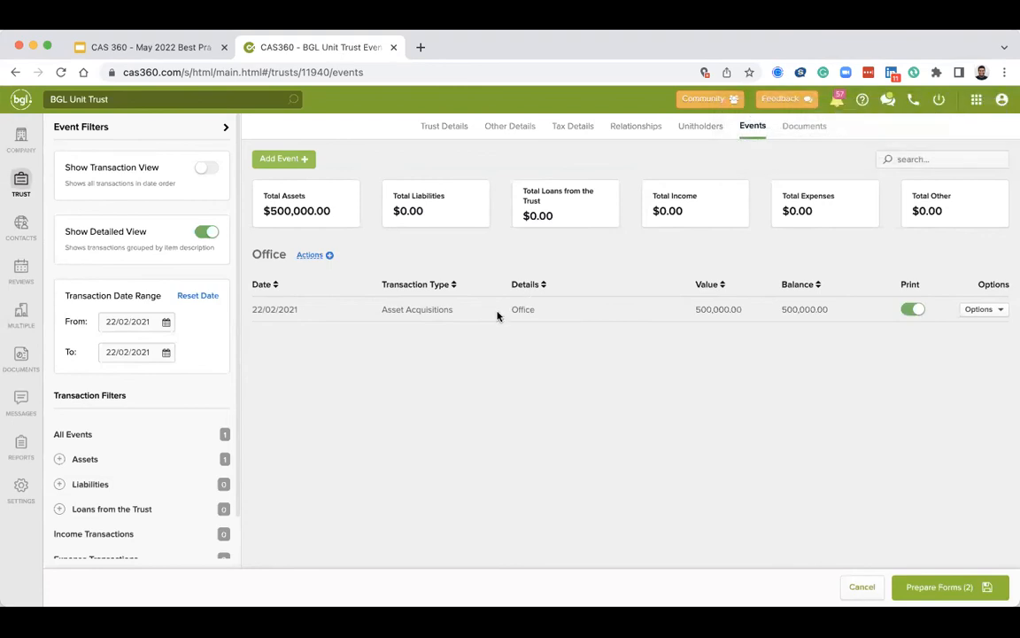
{"action": "left_click", "coordinate": [926, 587]}
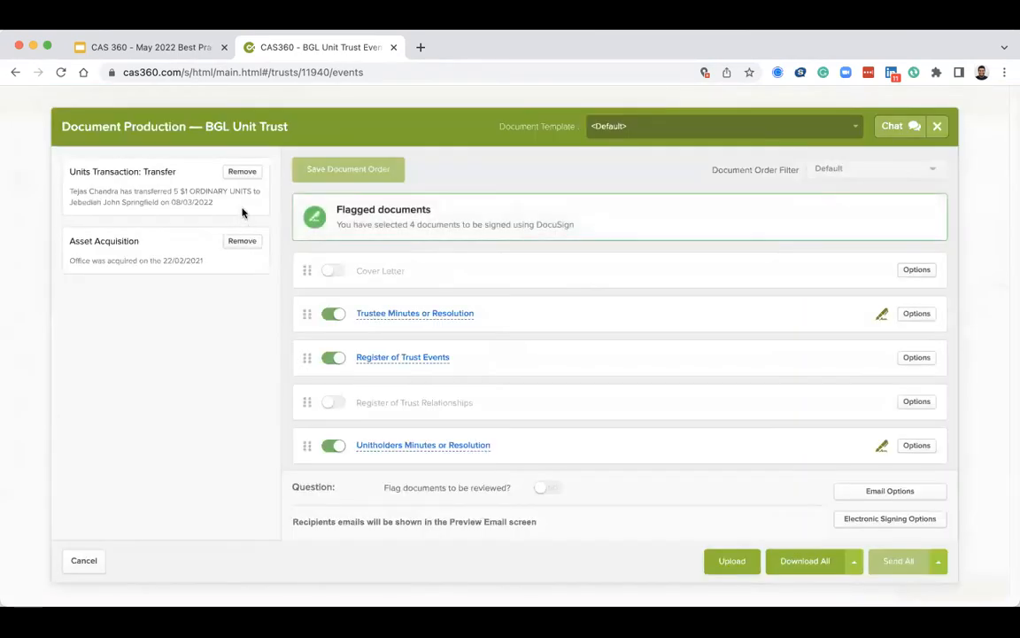
Remove the unit transfer item from the document set and preview the Trustee Minutes or Resolution document.
{"action": "left_click", "coordinate": [248, 180]}
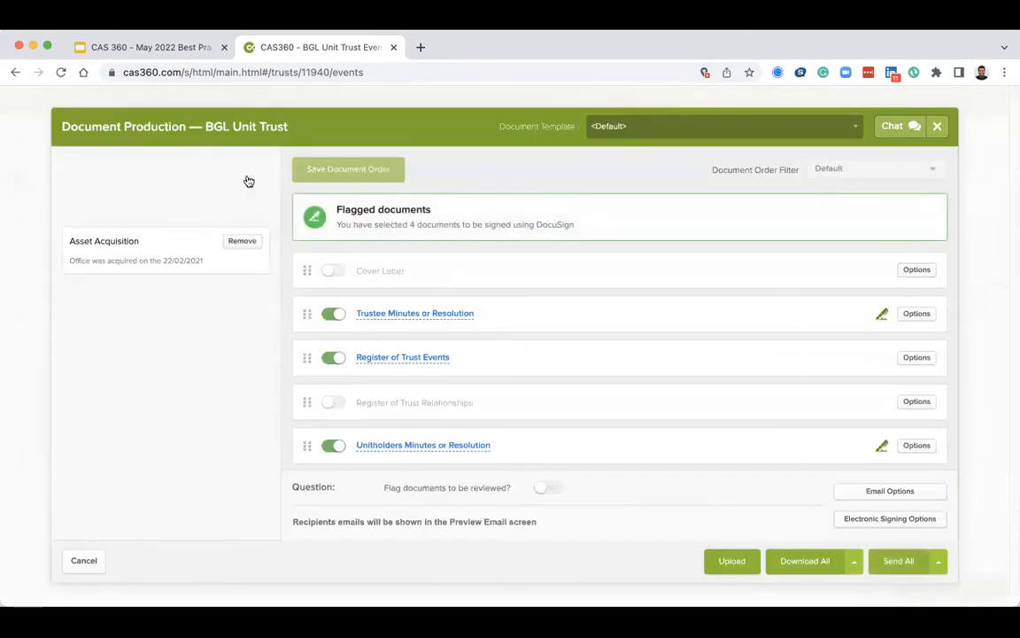
{"action": "scroll", "coordinate": [411, 334], "scroll_direction": "down", "scroll_amount": 1}
{"action": "scroll", "coordinate": [411, 333], "scroll_direction": "down", "scroll_amount": 4}
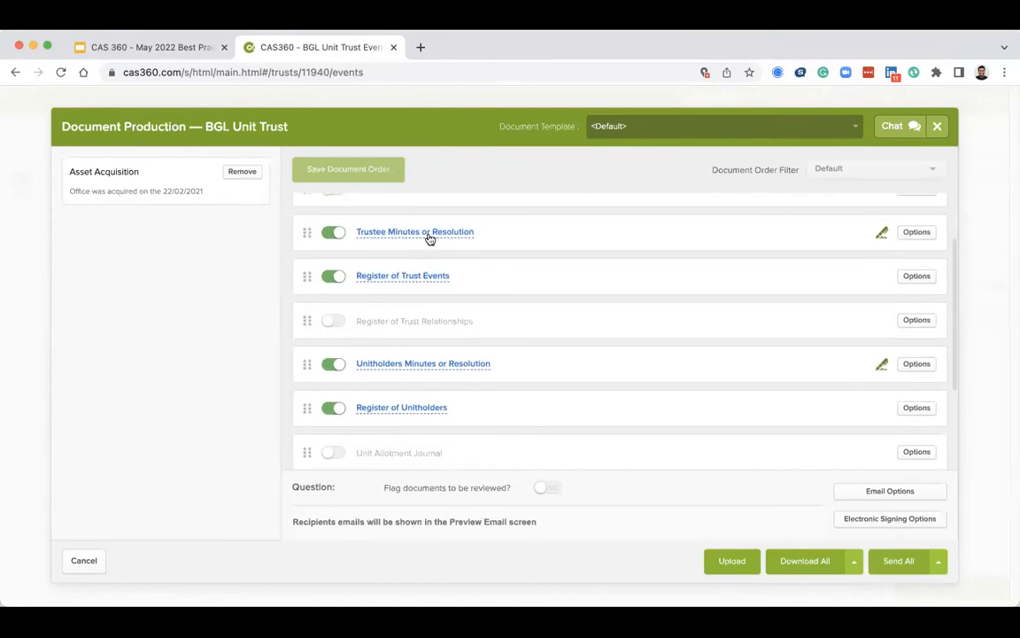
{"action": "left_click", "coordinate": [429, 232]}
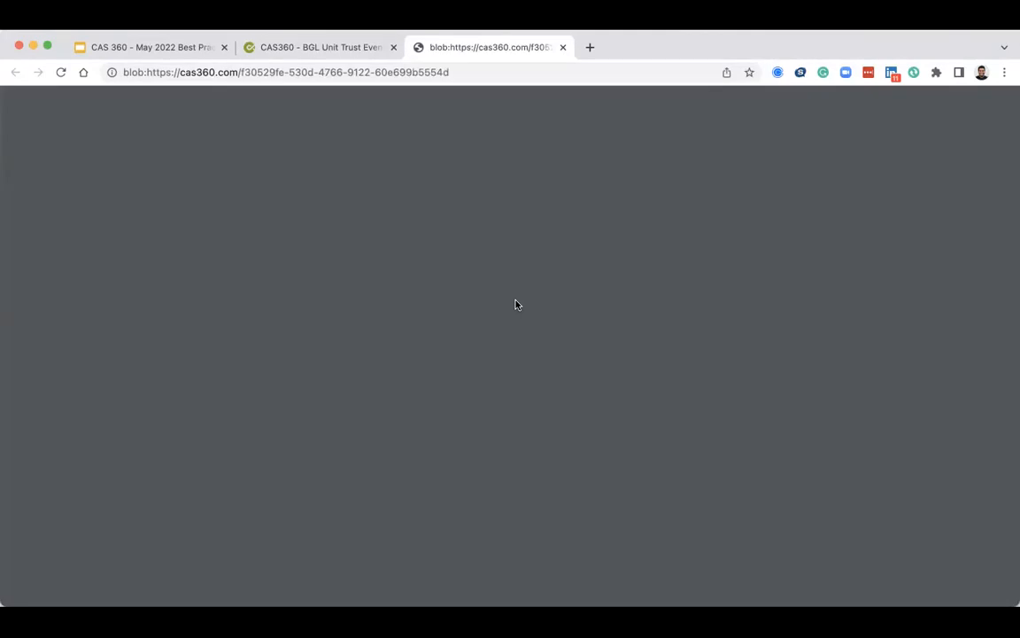
{"action": "scroll", "coordinate": [567, 337], "scroll_direction": "down", "scroll_amount": 1}
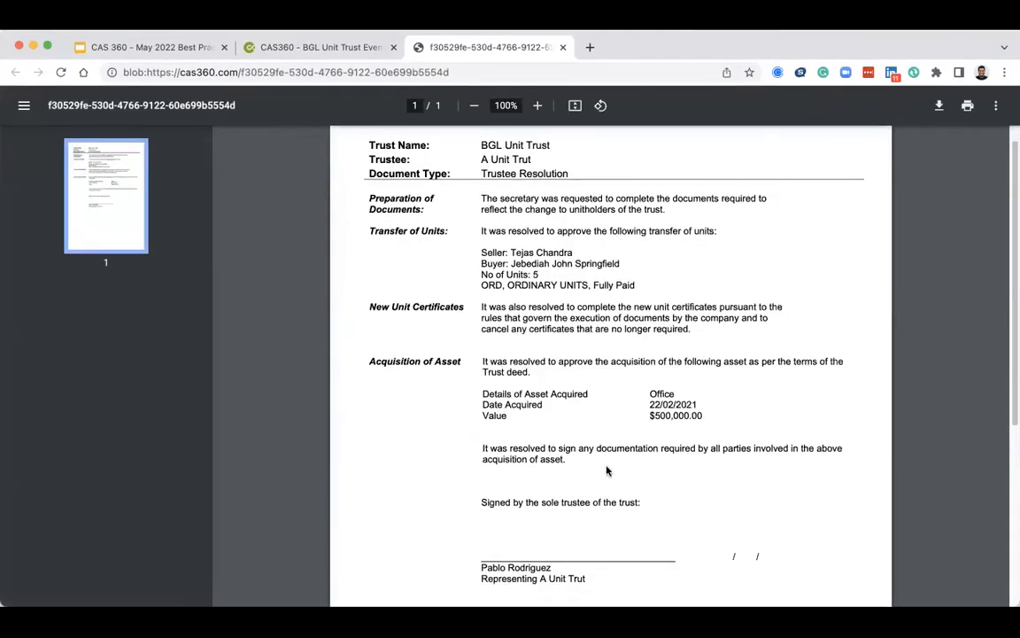
{"action": "left_click", "coordinate": [564, 47]}
Preview the Register of Trust Events document, then close it and exit document production.
{"action": "scroll", "coordinate": [487, 270], "scroll_direction": "down", "scroll_amount": 5}
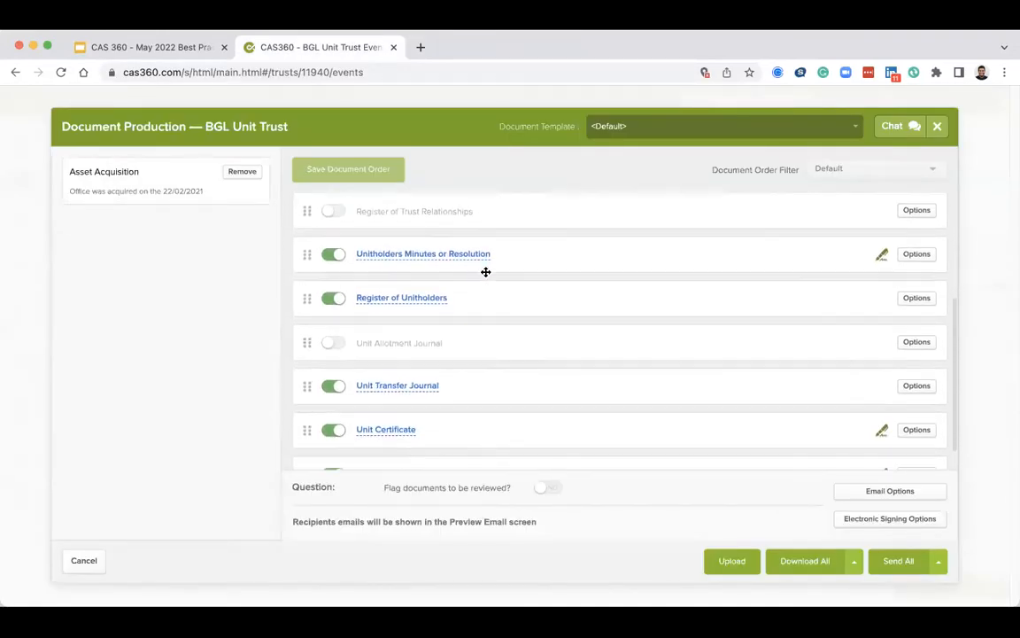
{"action": "scroll", "coordinate": [474, 294], "scroll_direction": "up", "scroll_amount": 4}
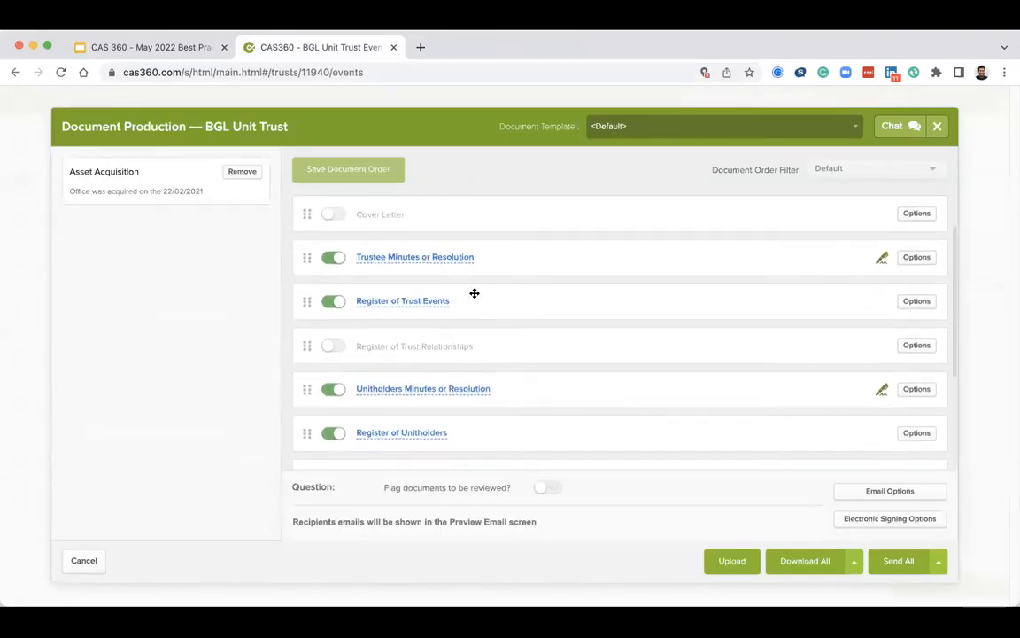
{"action": "left_click", "coordinate": [413, 302]}
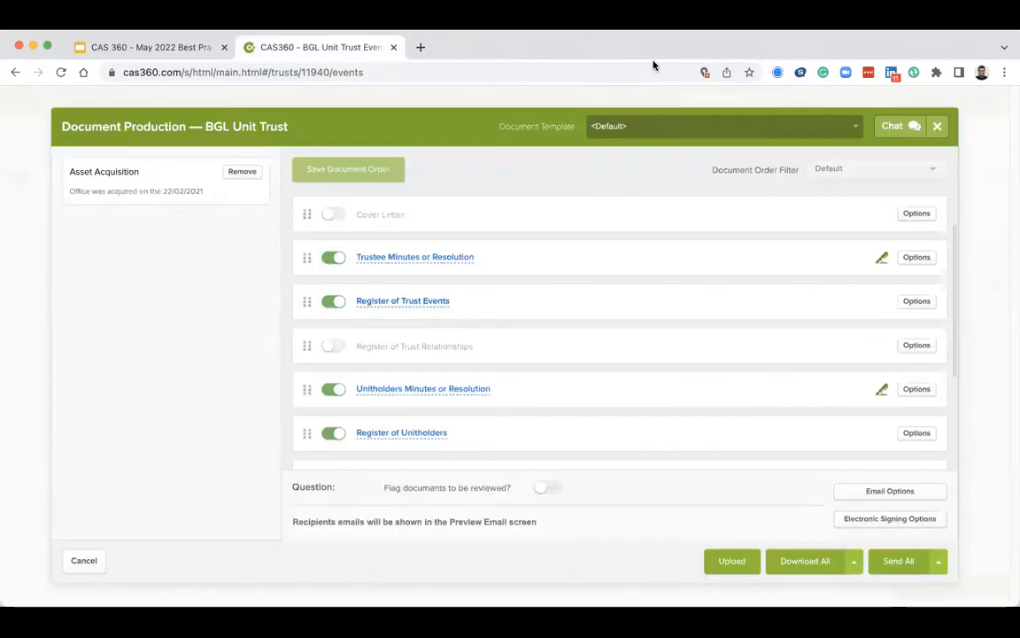
{"action": "left_click", "coordinate": [564, 47]}
{"action": "left_click", "coordinate": [937, 125]}
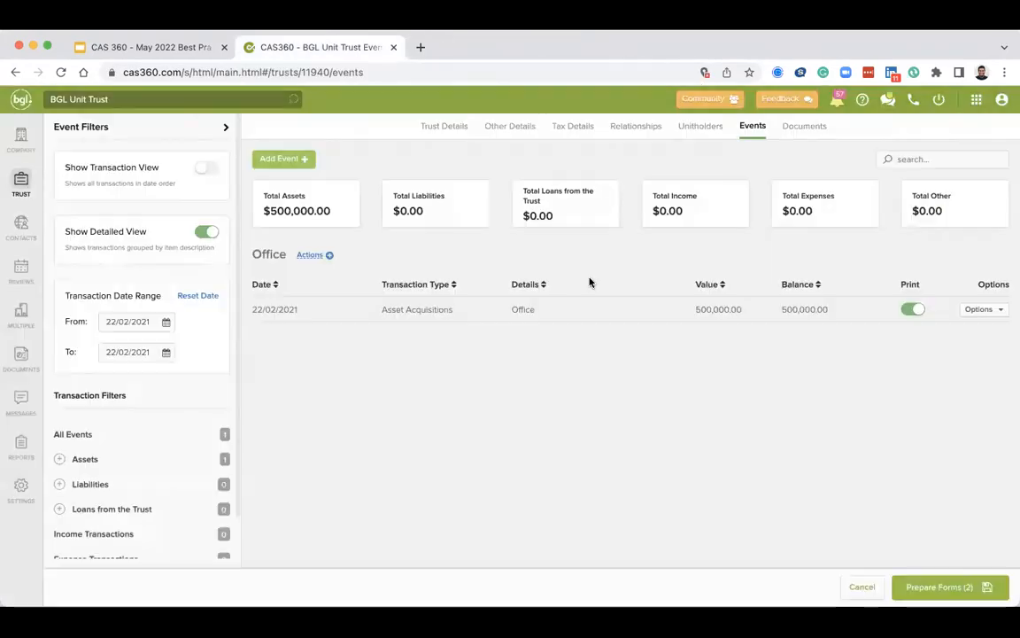
View the trust's Documents tab, then open BGL Discretionary Trust from the trust selection list.
{"action": "left_click", "coordinate": [798, 138]}
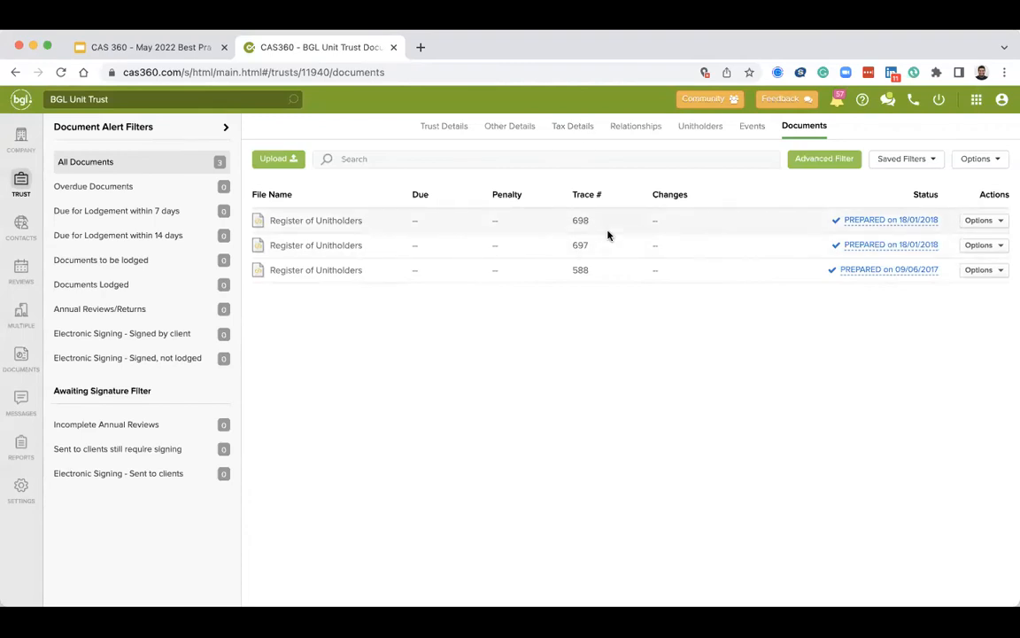
{"action": "left_click", "coordinate": [10, 192]}
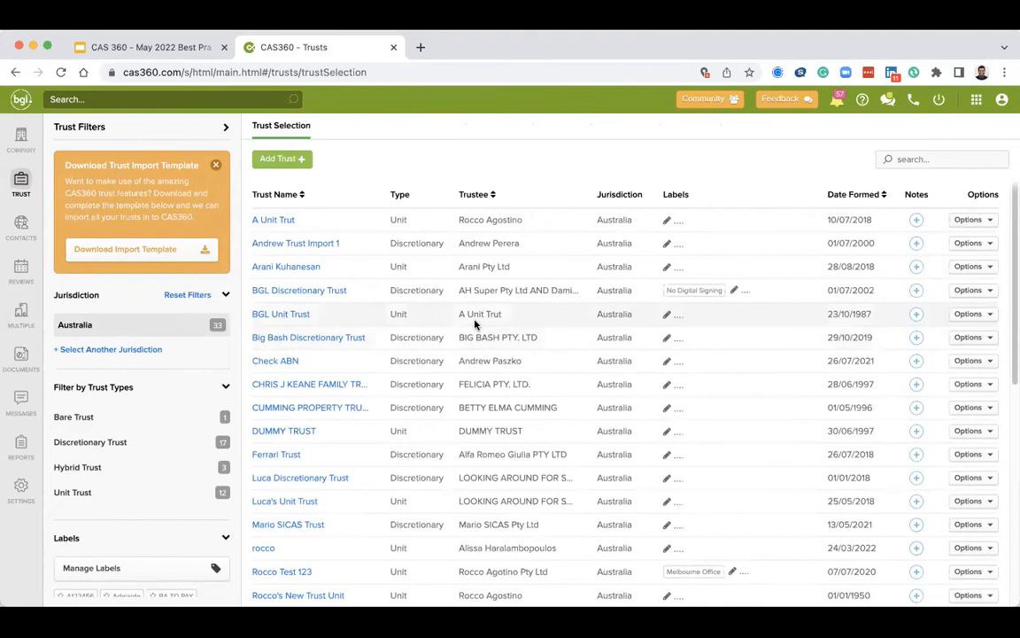
{"action": "left_click", "coordinate": [331, 292]}
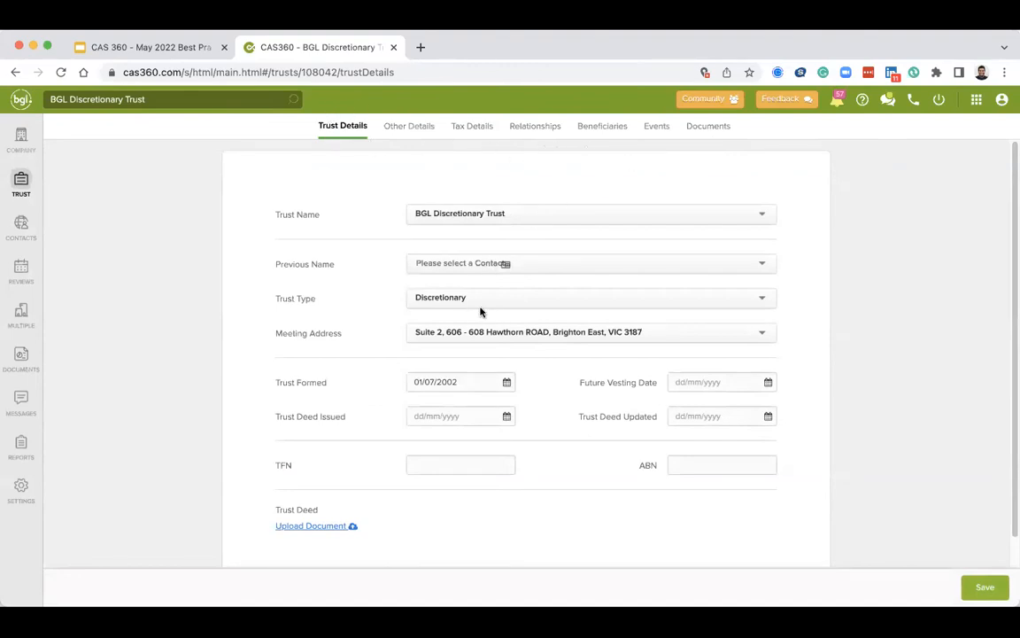
Add a contact found by searching 'damien' as a new beneficiary with a commencement date of 01/02/2022.
{"action": "left_click", "coordinate": [597, 136]}
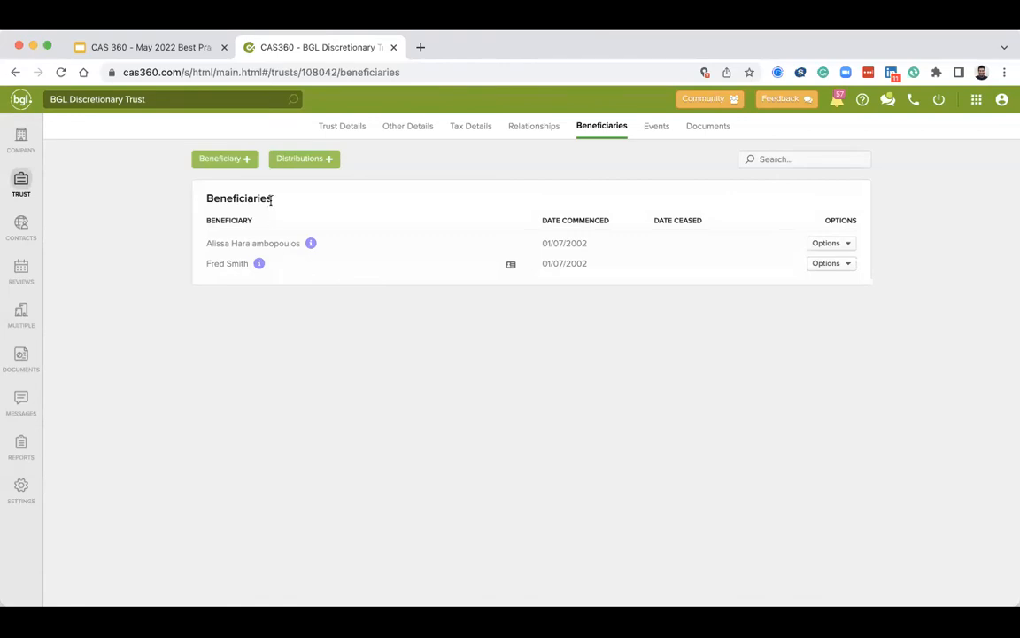
{"action": "left_click", "coordinate": [248, 163]}
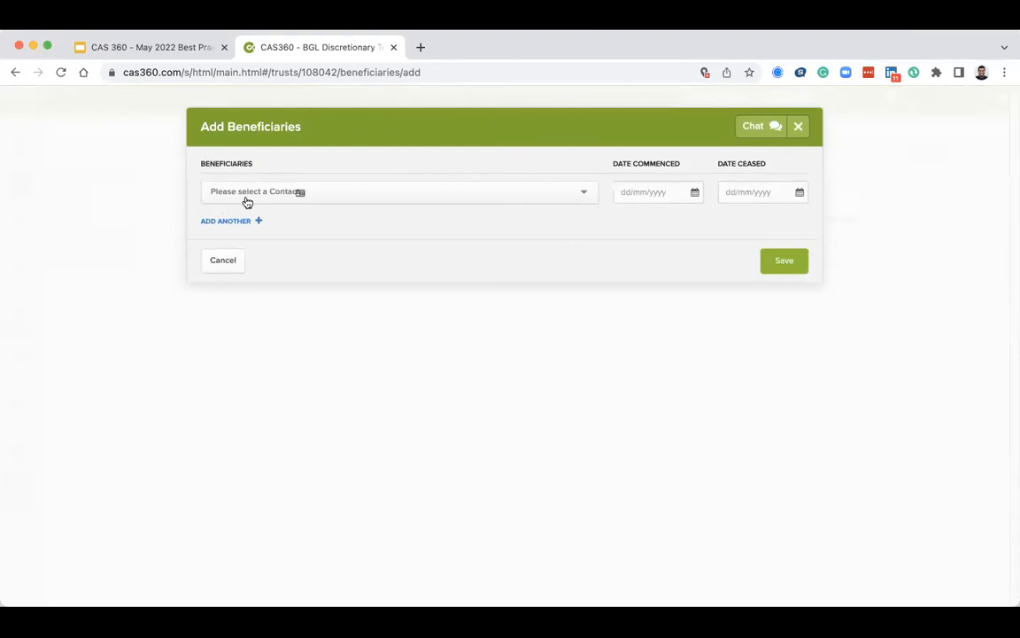
{"action": "left_click", "coordinate": [245, 197]}
{"action": "type", "text": "damien"}
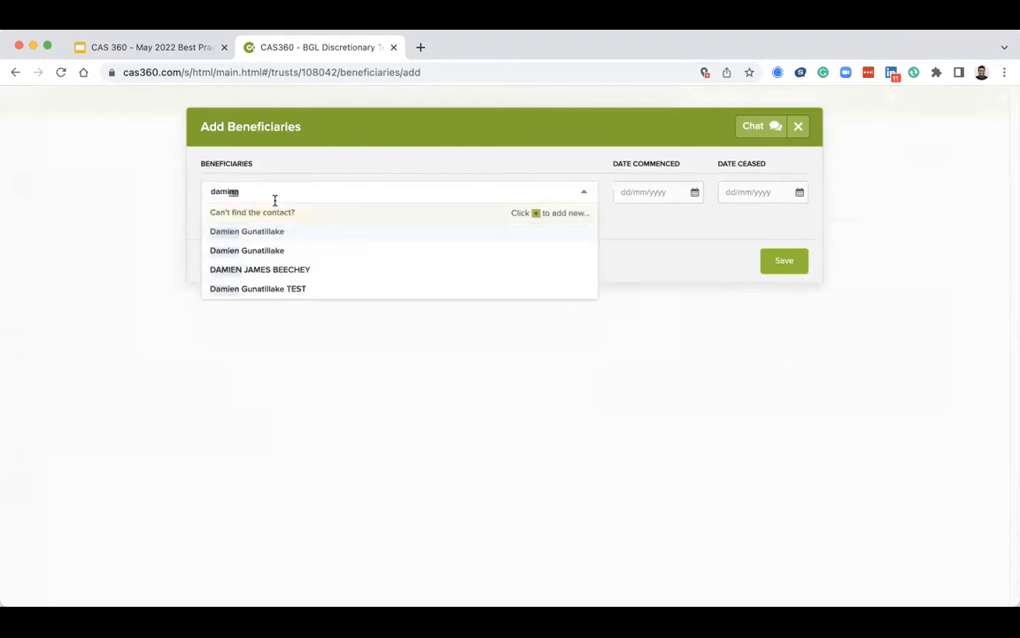
{"action": "left_click", "coordinate": [277, 231]}
{"action": "left_click", "coordinate": [666, 198]}
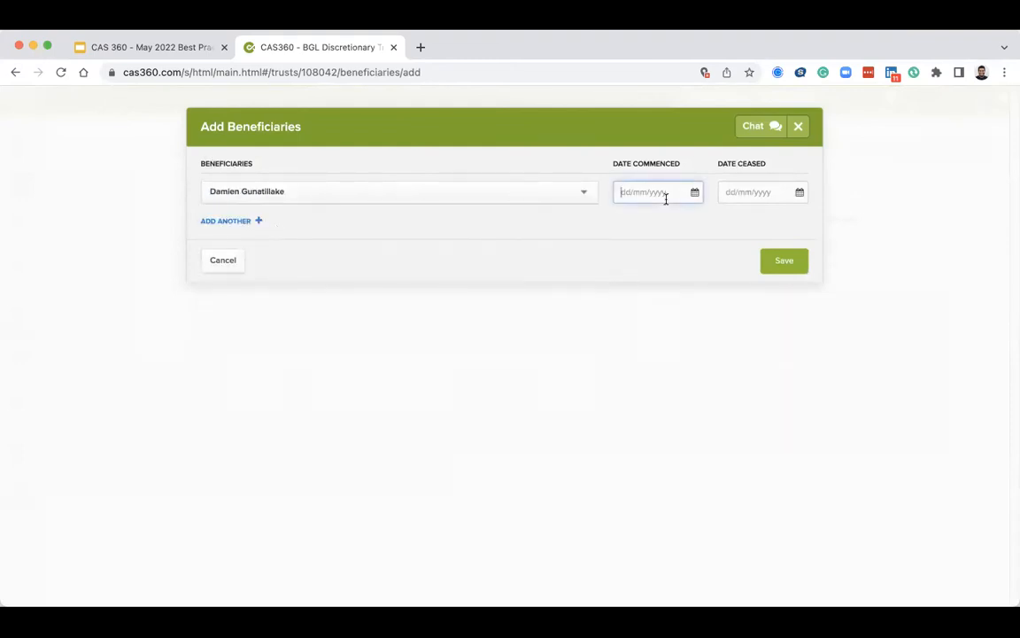
{"action": "type", "text": "01020"}
{"action": "key", "text": "BackSpace"}
{"action": "type", "text": "2022"}
{"action": "left_click", "coordinate": [786, 264]}
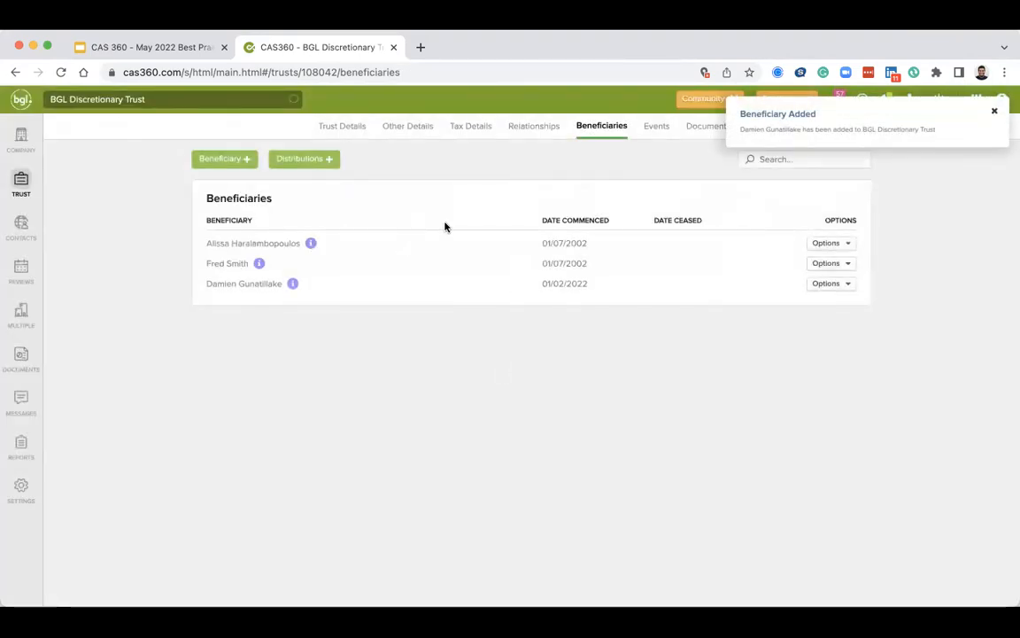
Start adding a discretionary distribution and review the currency and distribution type options.
{"action": "left_click", "coordinate": [299, 162]}
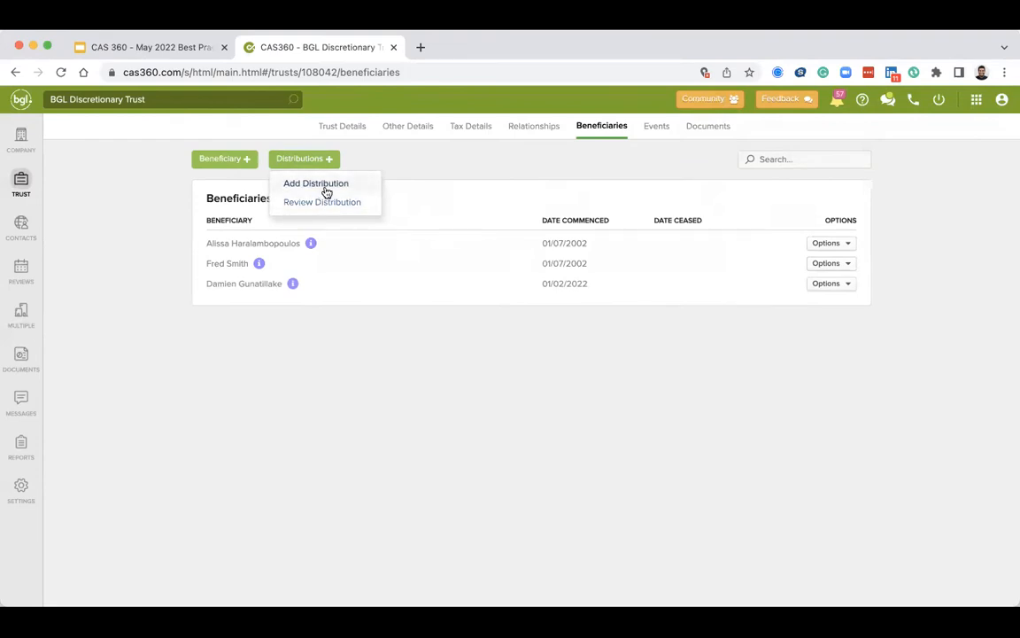
{"action": "left_click", "coordinate": [325, 192]}
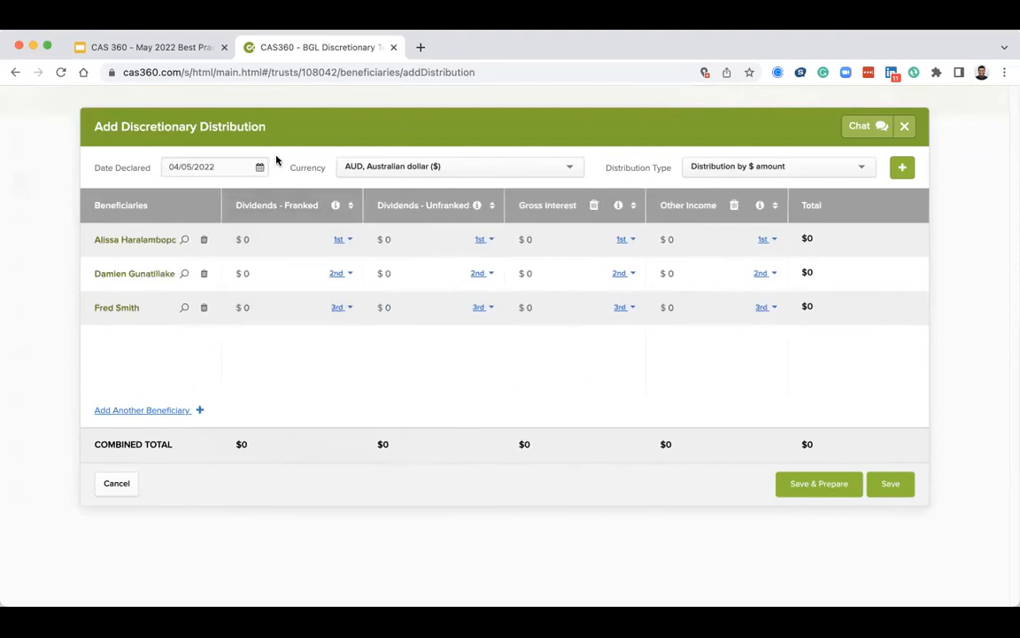
{"action": "left_click", "coordinate": [373, 166]}
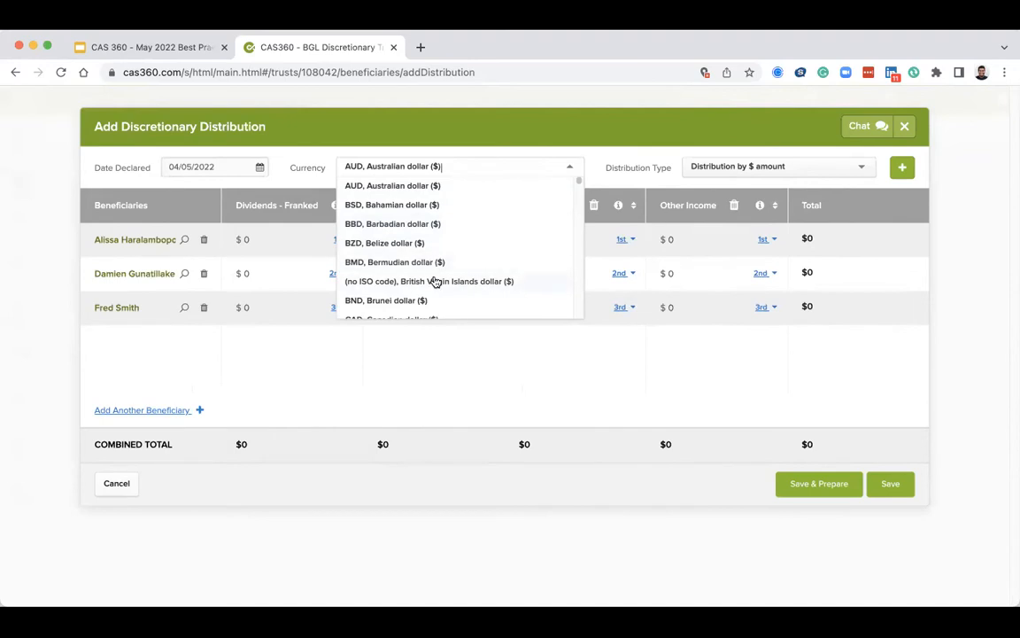
{"action": "left_click", "coordinate": [616, 165]}
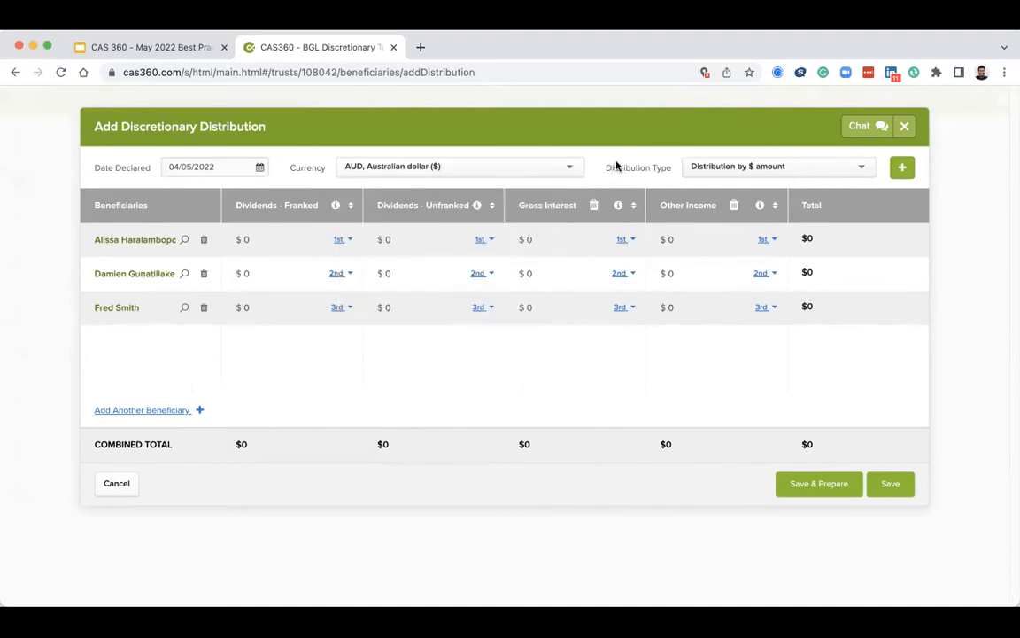
{"action": "left_click", "coordinate": [707, 164]}
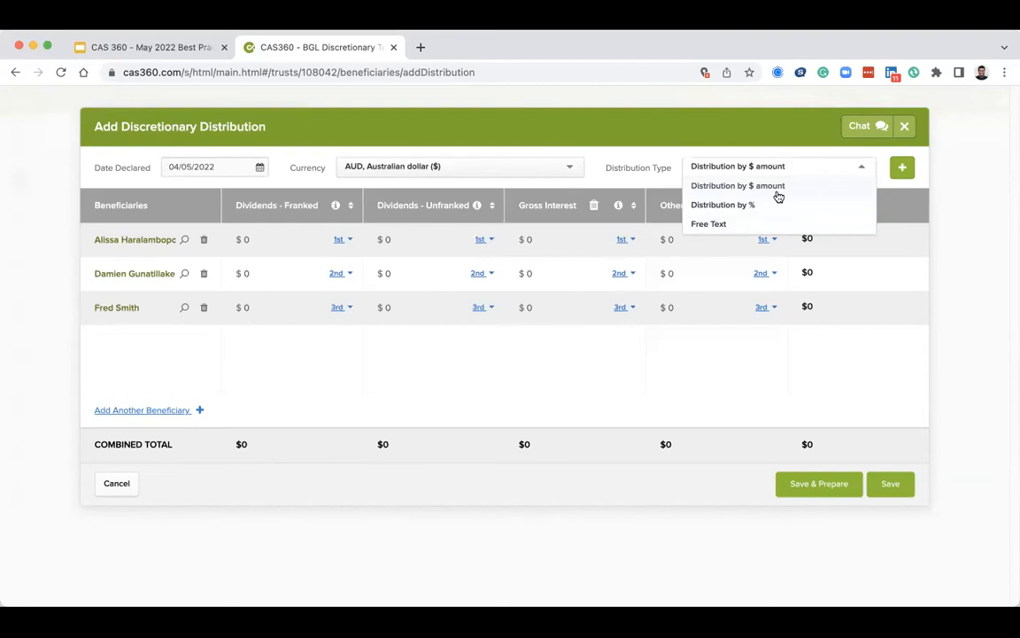
{"action": "left_click", "coordinate": [302, 356]}
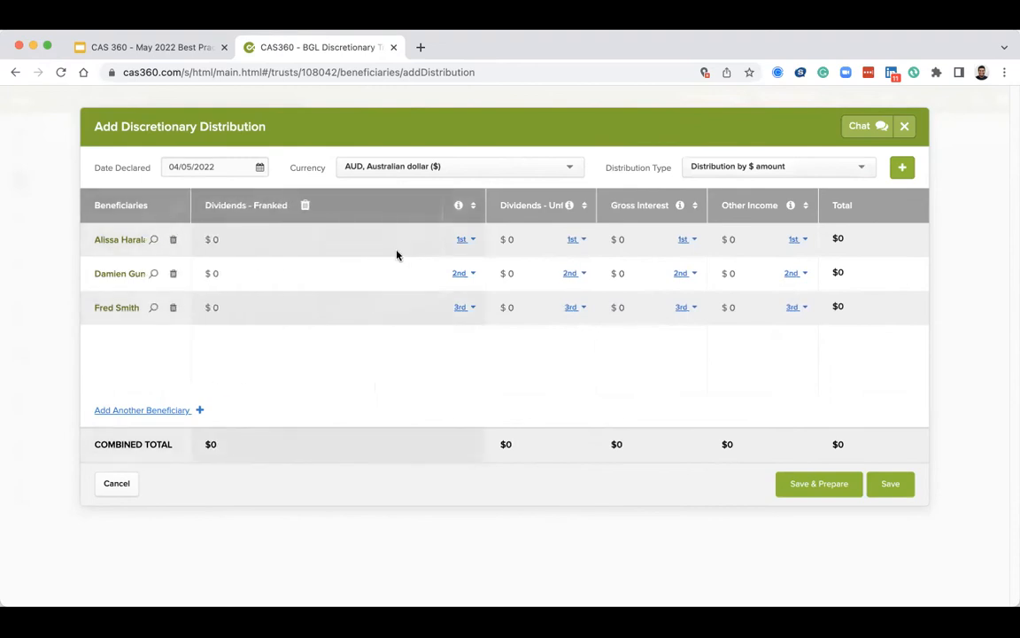
Enter franked dividend amounts of $100, $500 and $200 for the three beneficiaries in order.
{"action": "left_click", "coordinate": [396, 241]}
{"action": "key", "text": "BackSpace"}
{"action": "type", "text": "100"}
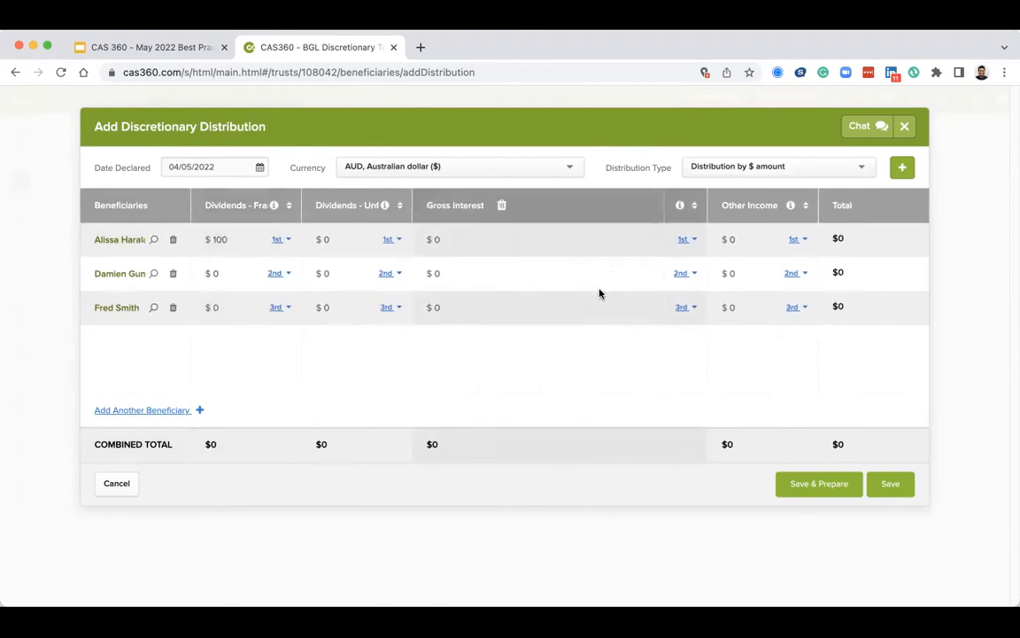
{"action": "left_click", "coordinate": [239, 274]}
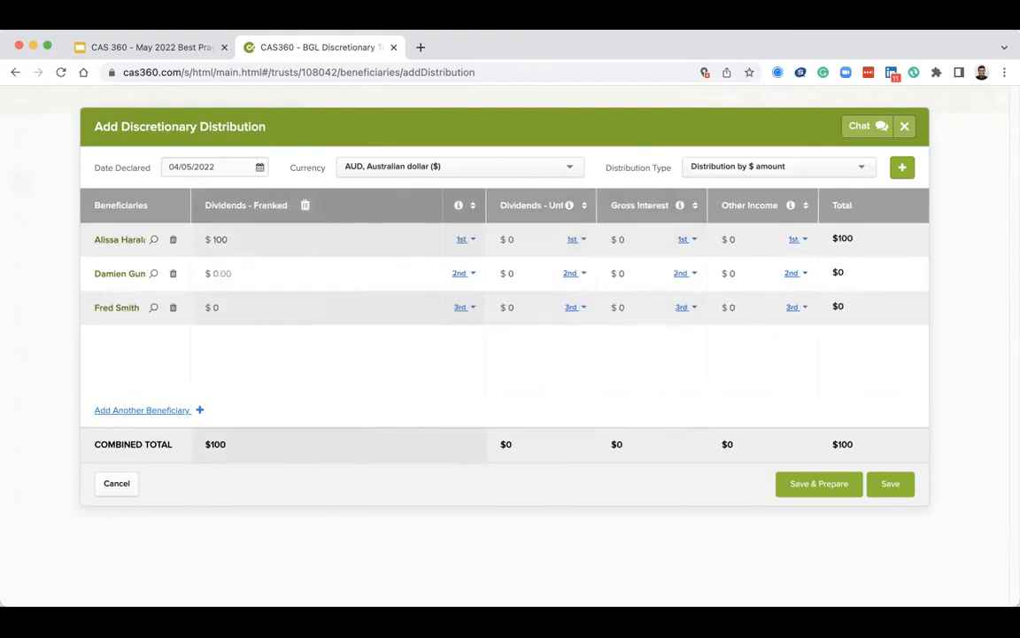
{"action": "type", "text": "500"}
{"action": "left_click", "coordinate": [255, 308]}
{"action": "type", "text": "200"}
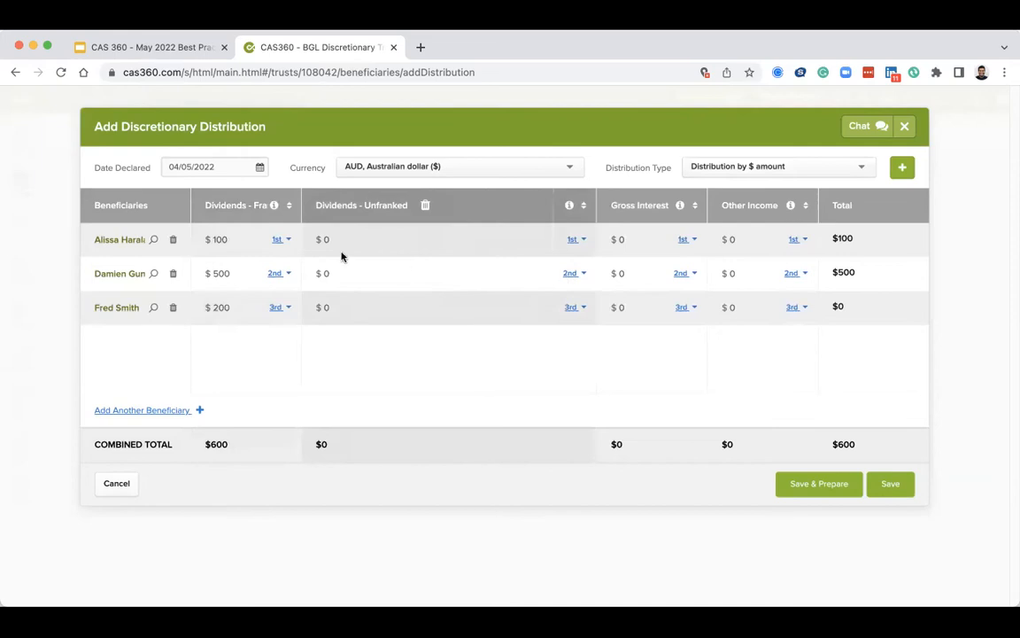
{"action": "left_click", "coordinate": [454, 239]}
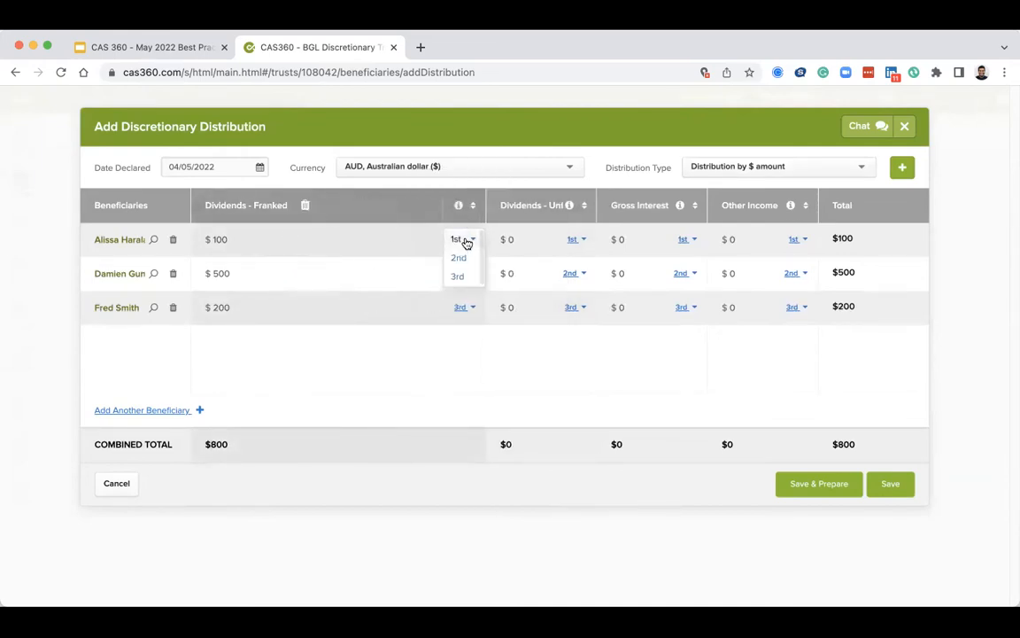
{"action": "left_click", "coordinate": [445, 334]}
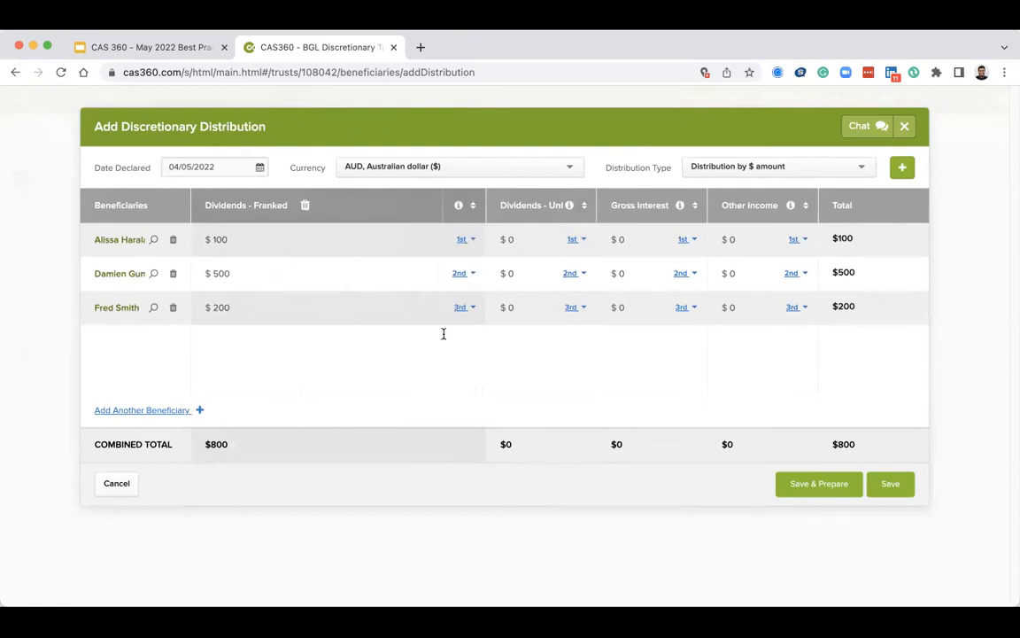
Add a Capital Gain Tax (CGT) Concession Amount column to the distribution.
{"action": "left_click", "coordinate": [902, 168]}
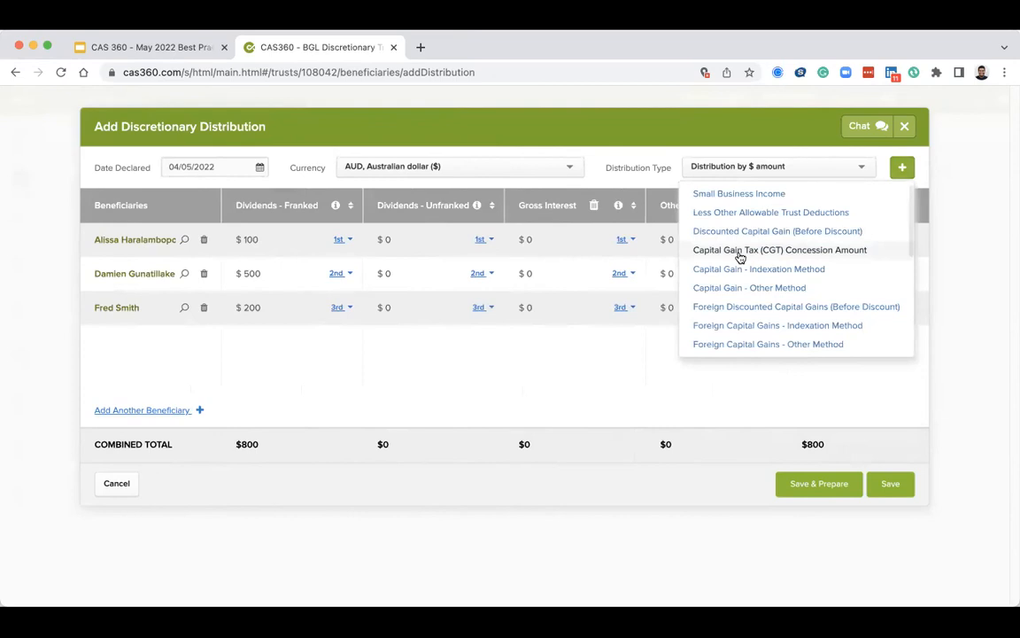
{"action": "scroll", "coordinate": [740, 257], "scroll_direction": "down", "scroll_amount": 1}
{"action": "scroll", "coordinate": [758, 242], "scroll_direction": "down", "scroll_amount": 3}
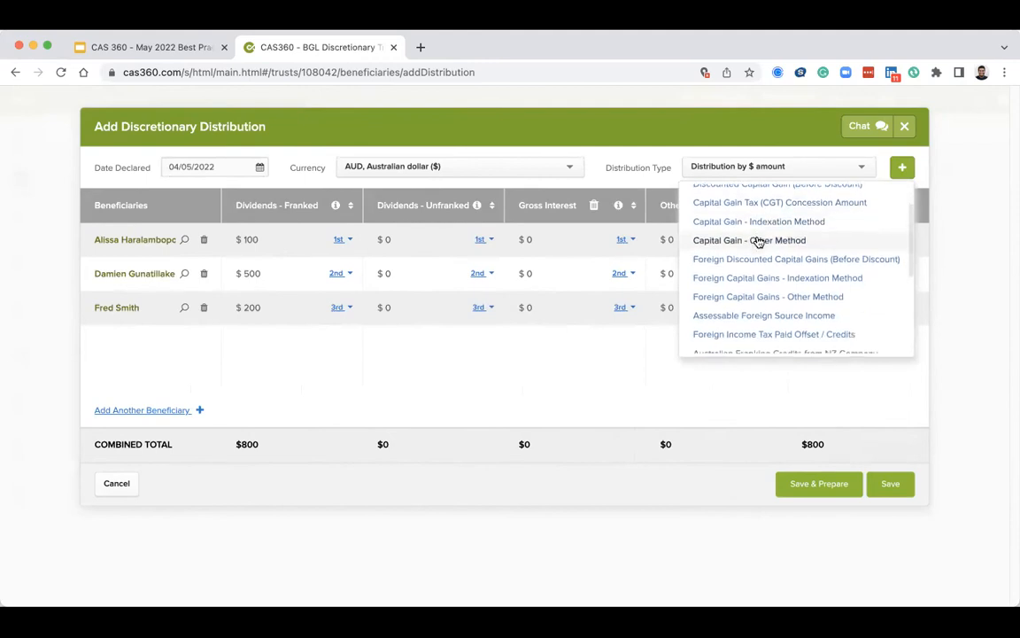
{"action": "scroll", "coordinate": [758, 241], "scroll_direction": "down", "scroll_amount": 3}
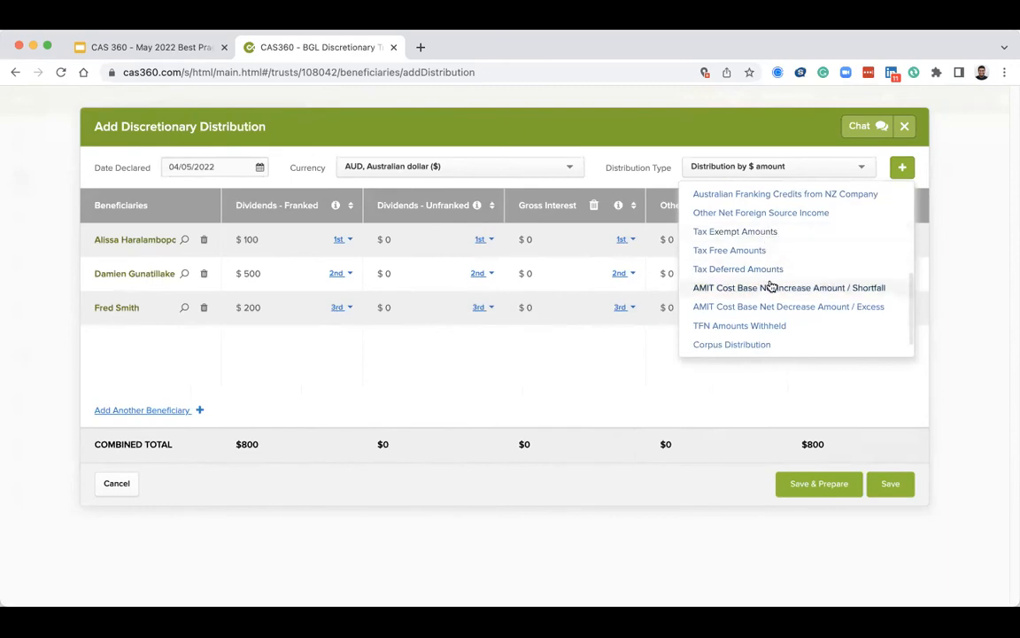
{"action": "scroll", "coordinate": [770, 285], "scroll_direction": "up", "scroll_amount": 7}
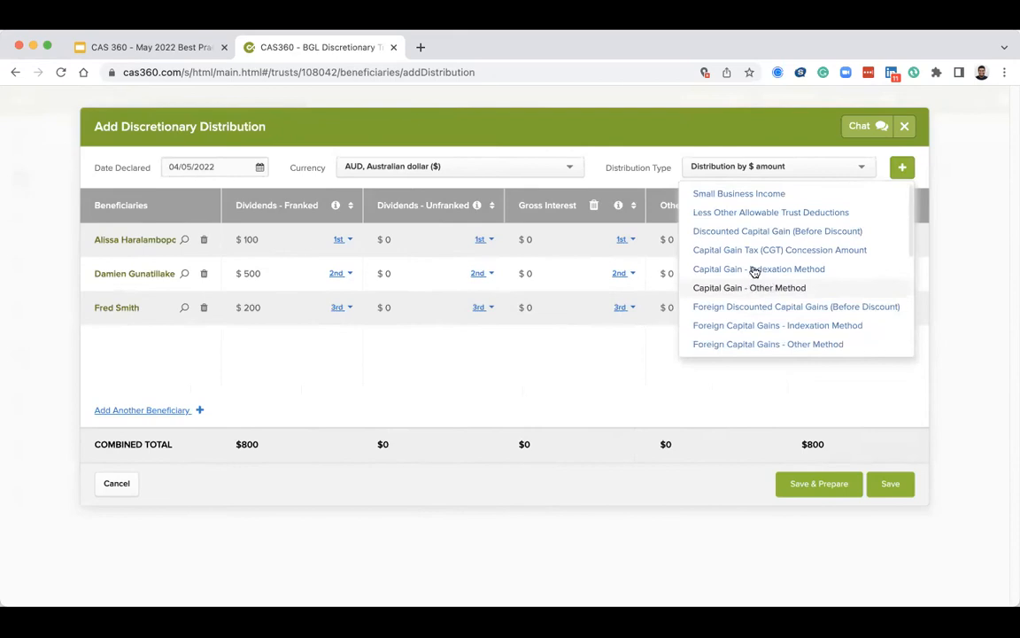
{"action": "scroll", "coordinate": [753, 272], "scroll_direction": "down", "scroll_amount": 4}
{"action": "scroll", "coordinate": [752, 275], "scroll_direction": "down", "scroll_amount": 1}
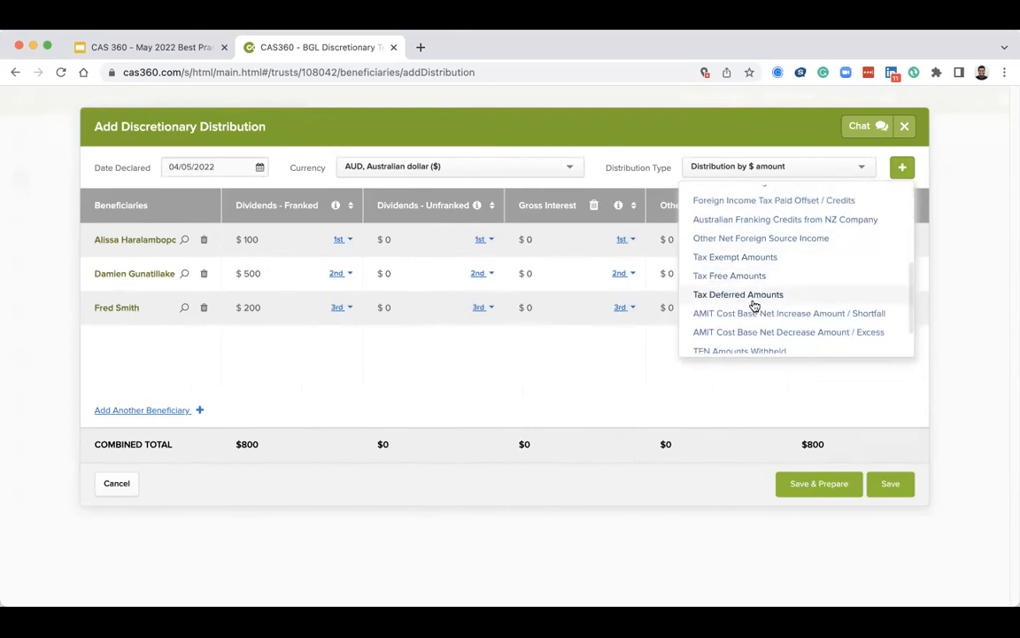
{"action": "scroll", "coordinate": [760, 303], "scroll_direction": "up", "scroll_amount": 5}
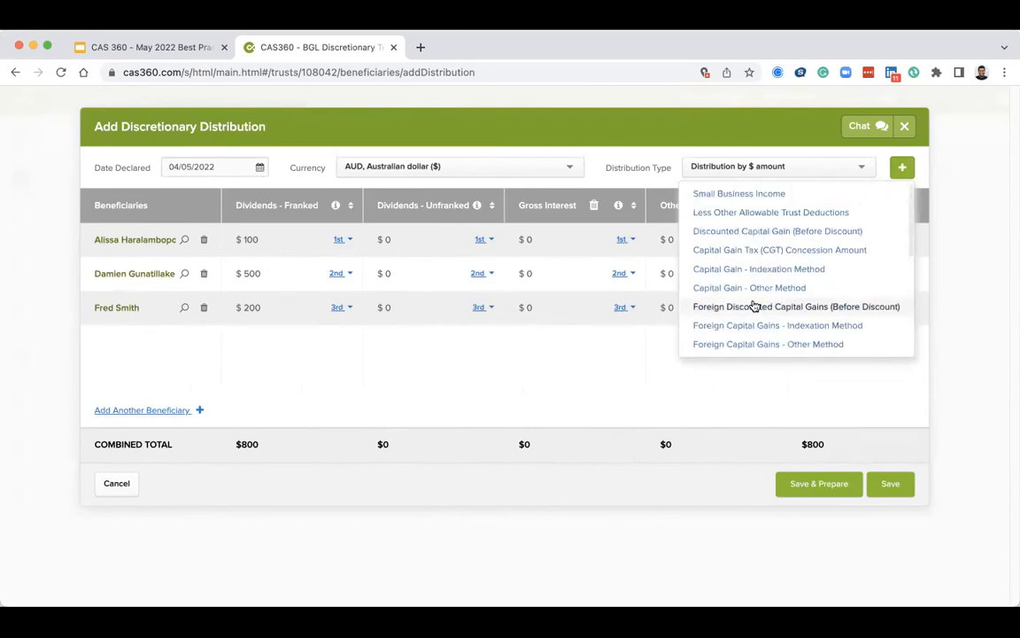
{"action": "left_click", "coordinate": [785, 255]}
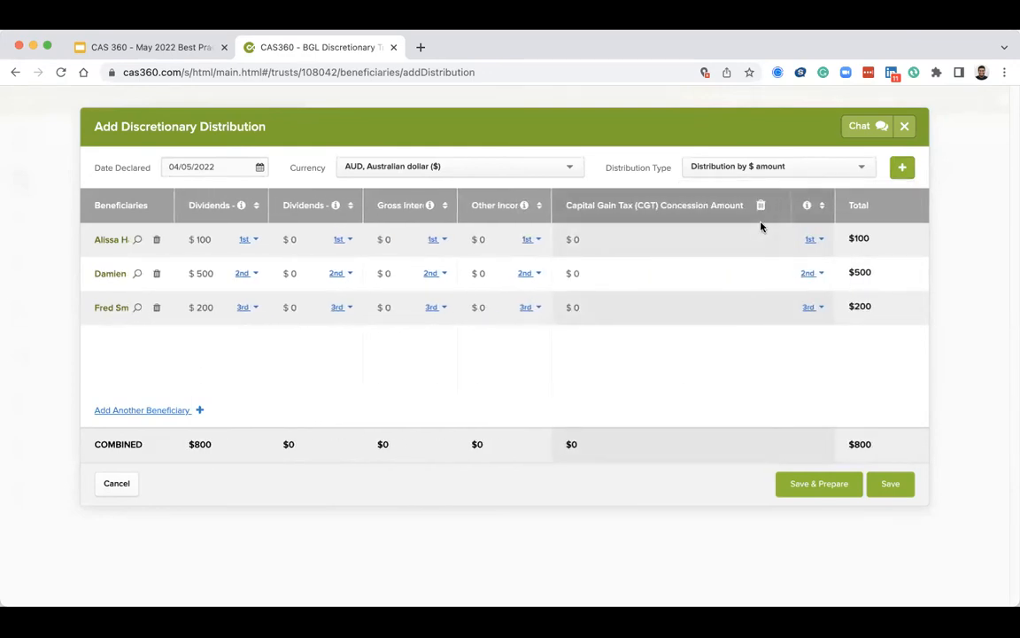
Add an AMIT Cost Base Net Decrease Amount / Excess column to the distribution, then save and prepare its documents.
{"action": "left_click", "coordinate": [905, 170]}
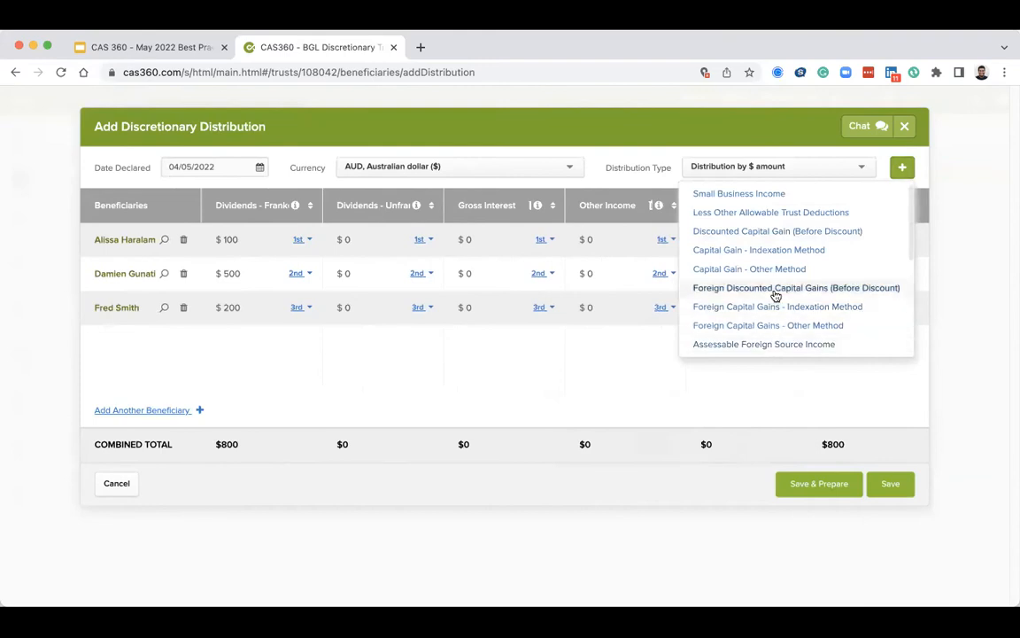
{"action": "scroll", "coordinate": [774, 294], "scroll_direction": "down", "scroll_amount": 5}
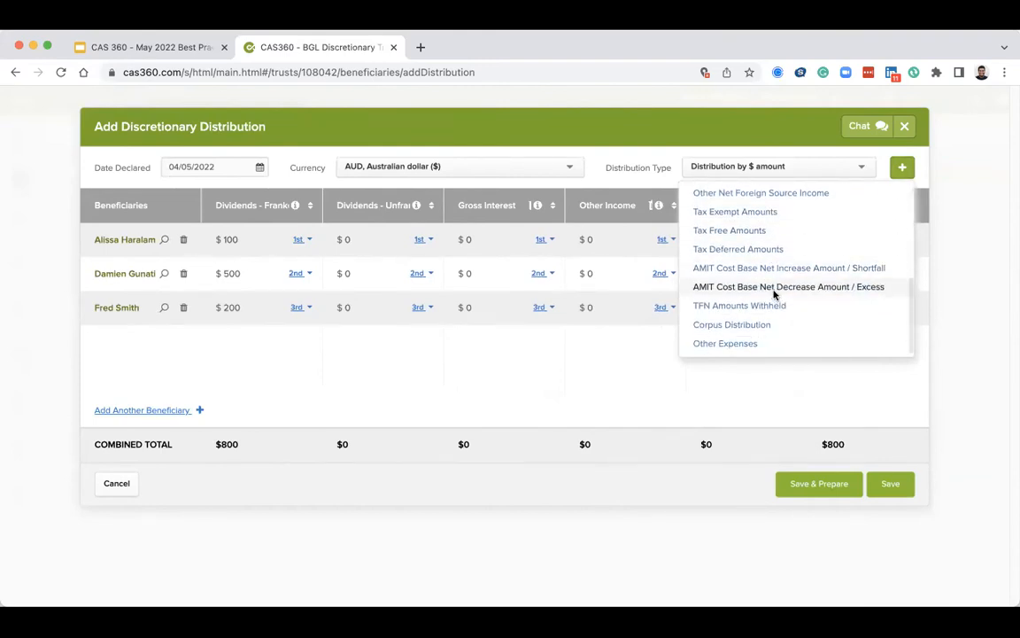
{"action": "left_click", "coordinate": [775, 292]}
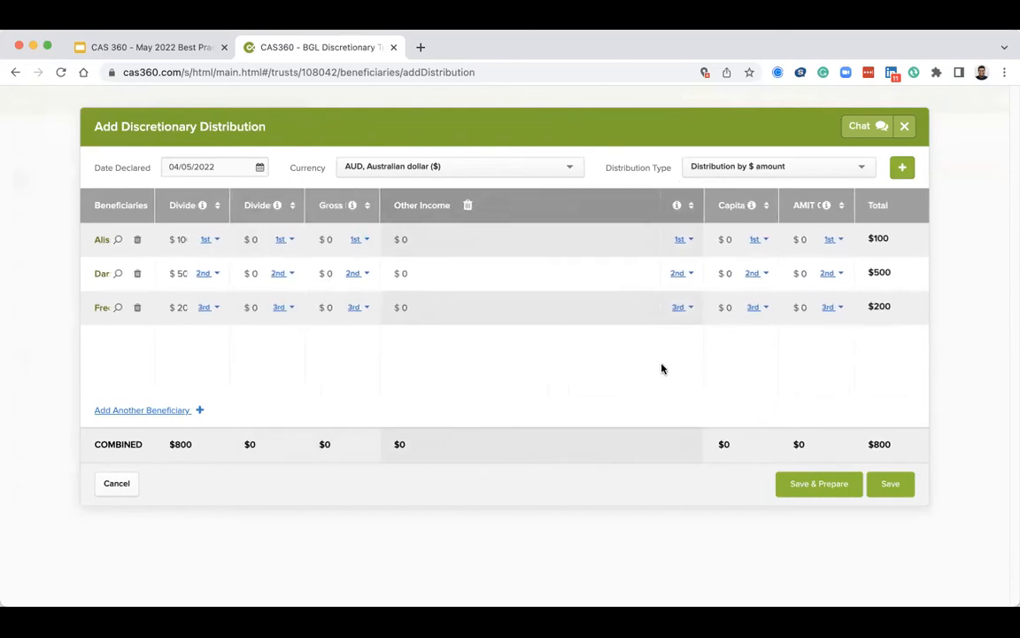
{"action": "left_click", "coordinate": [812, 486]}
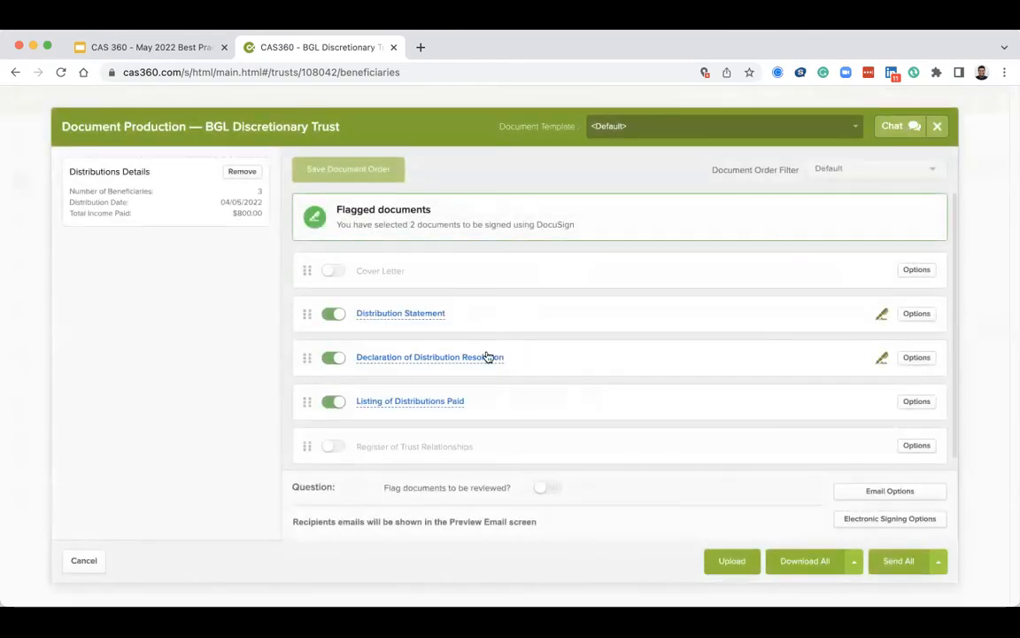
Open the Distribution Statement preview and read through each beneficiary's statement page before closing it.
{"action": "left_click", "coordinate": [437, 325]}
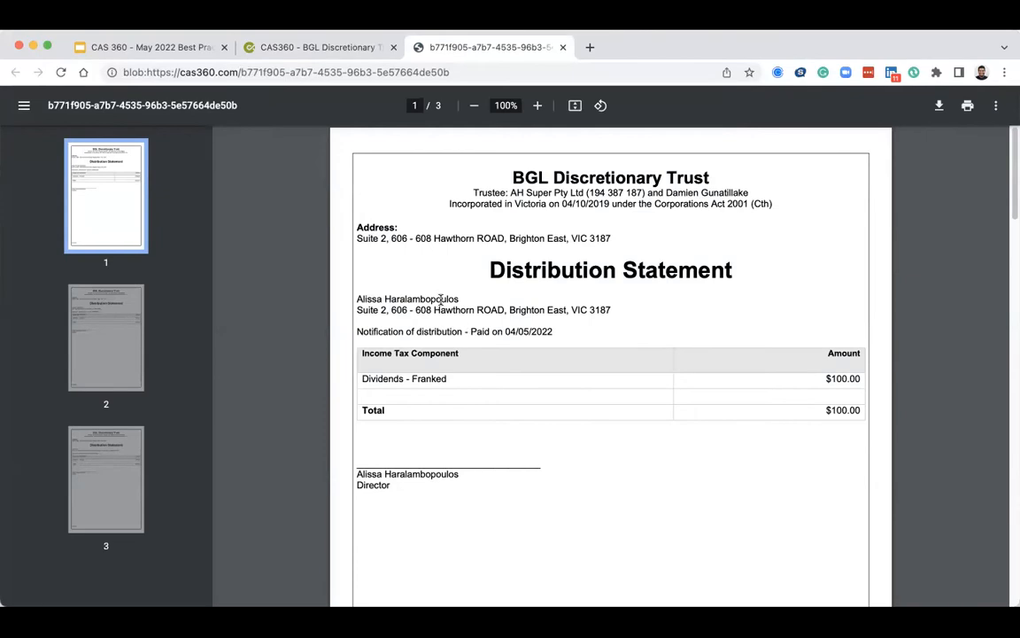
{"action": "scroll", "coordinate": [400, 308], "scroll_direction": "down", "scroll_amount": 7}
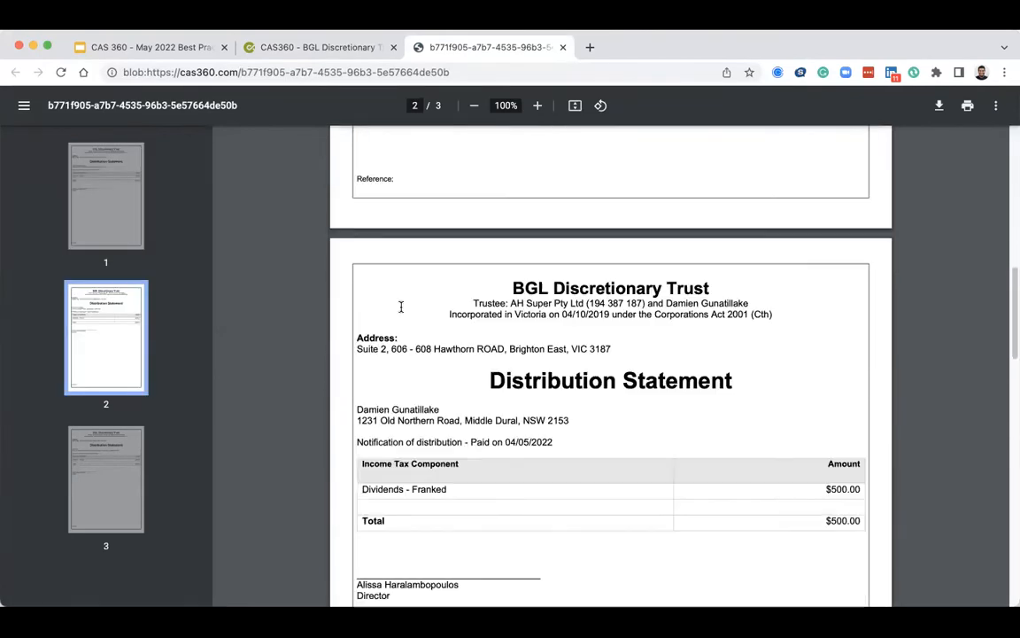
{"action": "scroll", "coordinate": [403, 410], "scroll_direction": "down", "scroll_amount": 2}
{"action": "scroll", "coordinate": [402, 410], "scroll_direction": "up", "scroll_amount": 5}
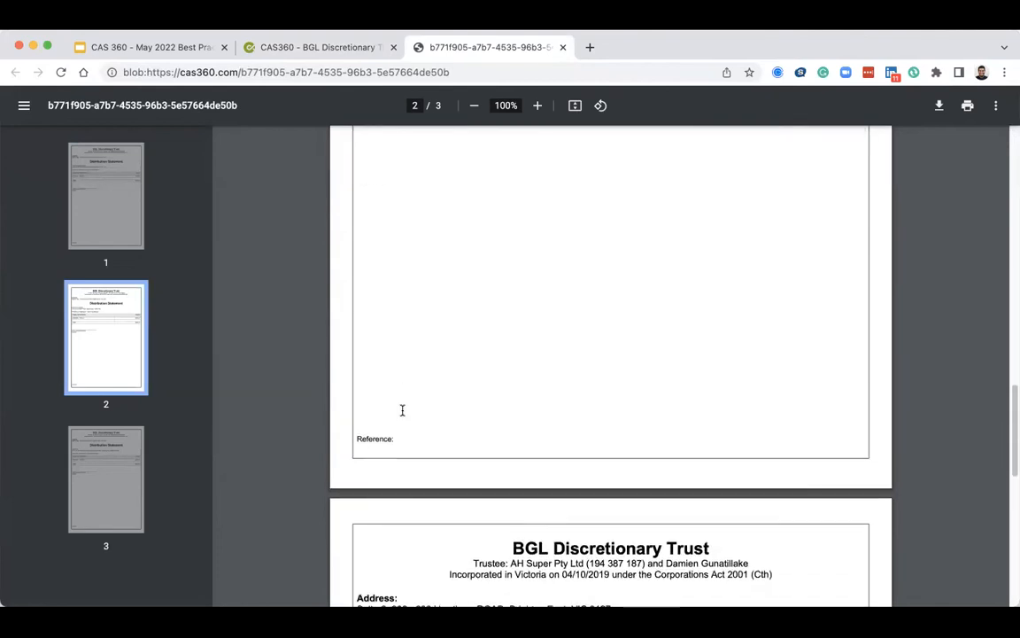
{"action": "scroll", "coordinate": [402, 410], "scroll_direction": "down", "scroll_amount": 4}
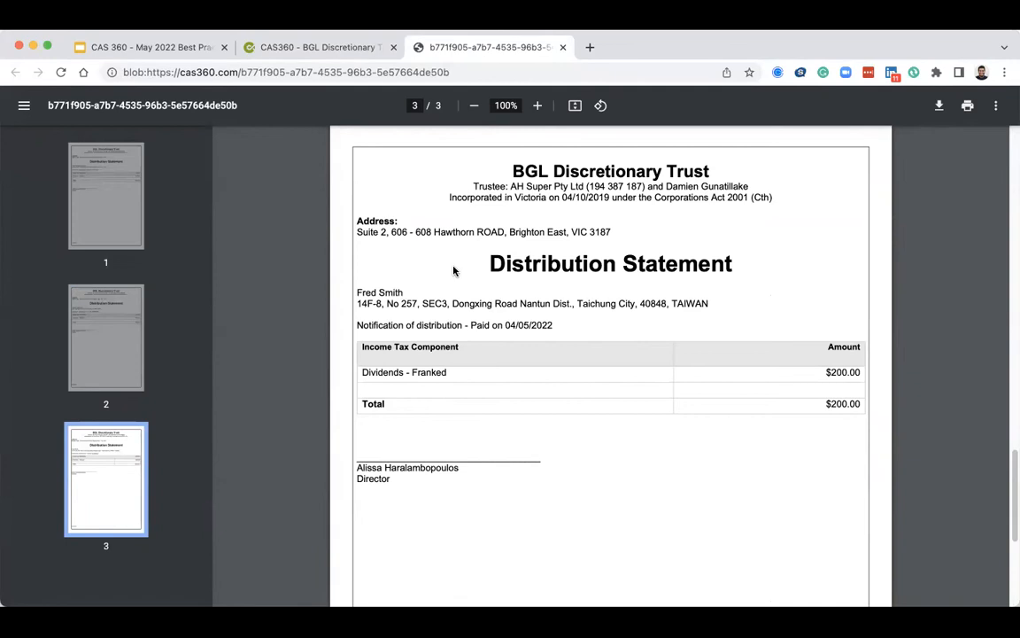
{"action": "scroll", "coordinate": [453, 271], "scroll_direction": "up", "scroll_amount": 1}
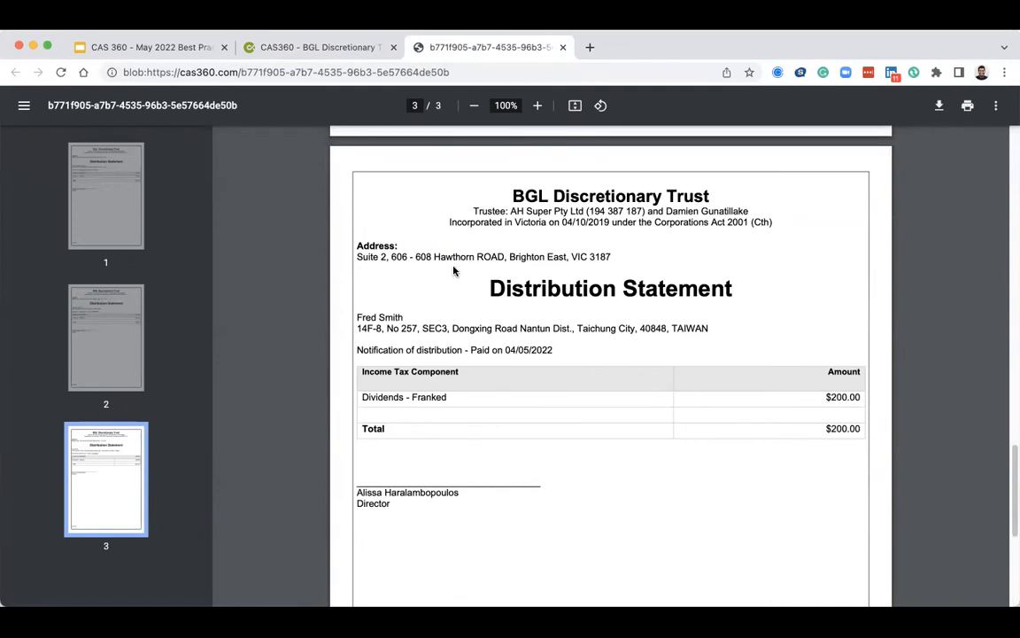
{"action": "scroll", "coordinate": [453, 271], "scroll_direction": "up", "scroll_amount": 10}
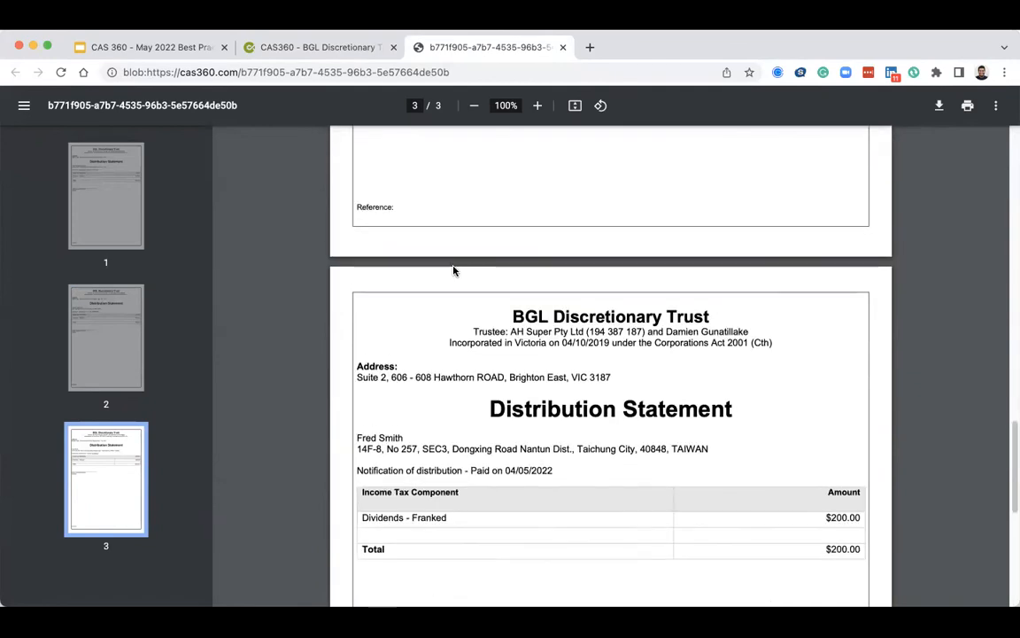
{"action": "scroll", "coordinate": [454, 271], "scroll_direction": "up", "scroll_amount": 18}
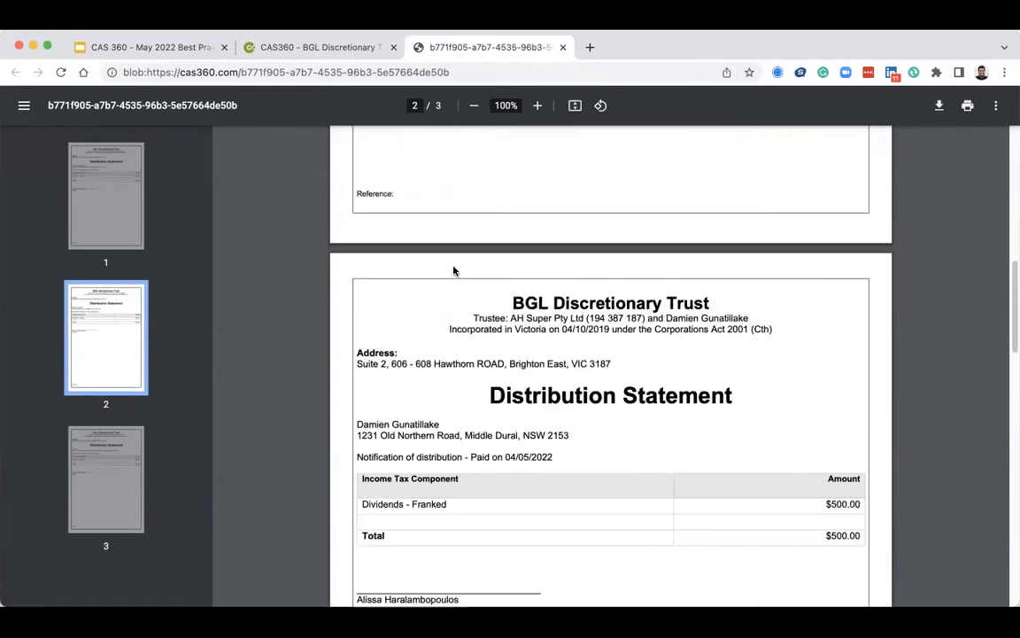
{"action": "scroll", "coordinate": [487, 273], "scroll_direction": "up", "scroll_amount": 4}
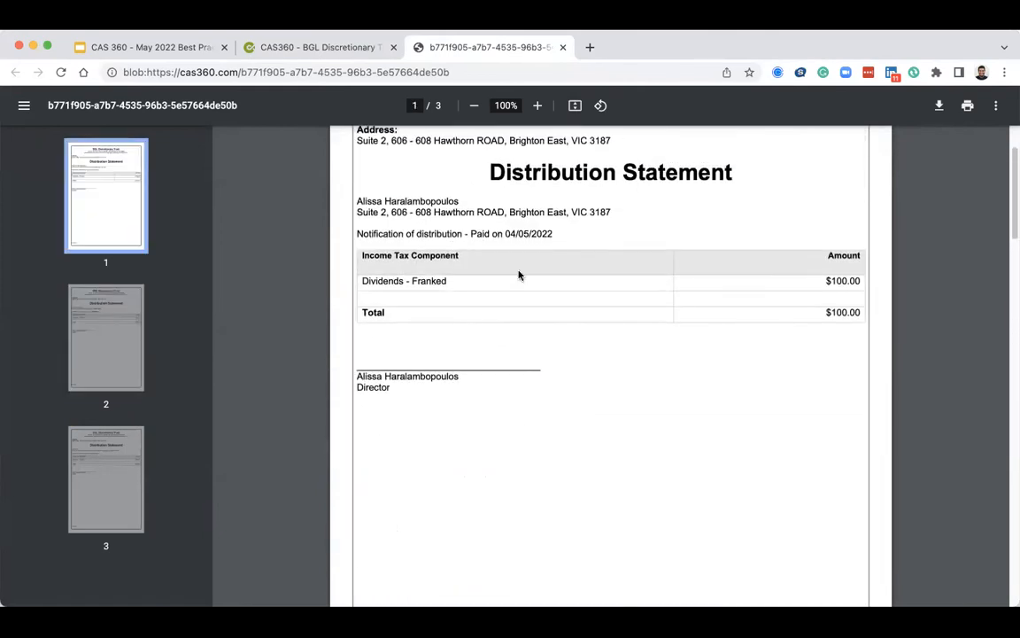
{"action": "left_click", "coordinate": [562, 48]}
Open the Declaration of Distribution Resolution preview and read the franked dividend resolution and trustee signing lines, then close it.
{"action": "scroll", "coordinate": [387, 291], "scroll_direction": "down", "scroll_amount": 2}
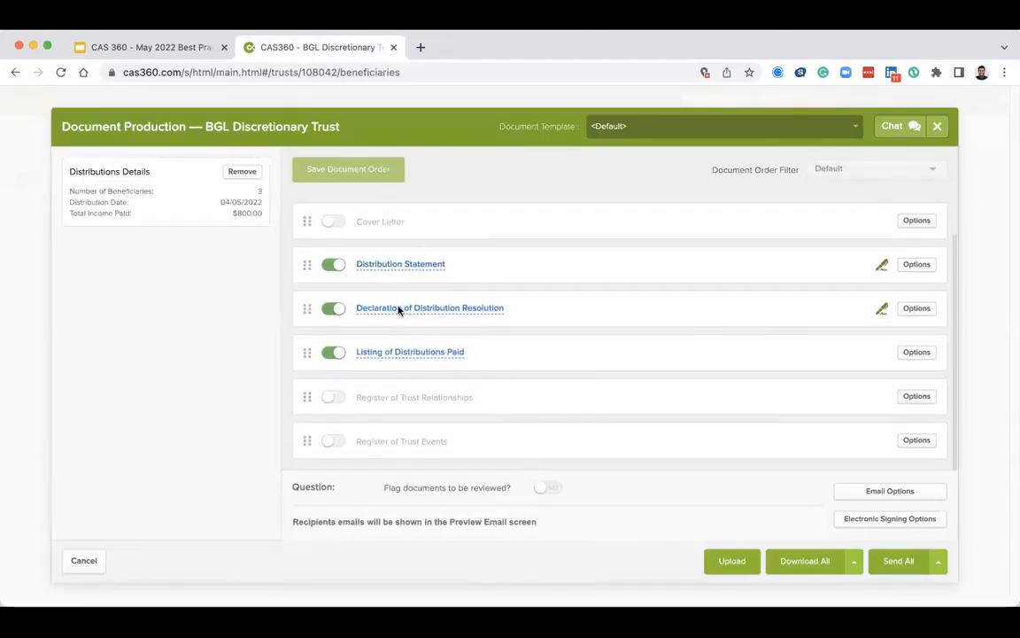
{"action": "left_click", "coordinate": [399, 309]}
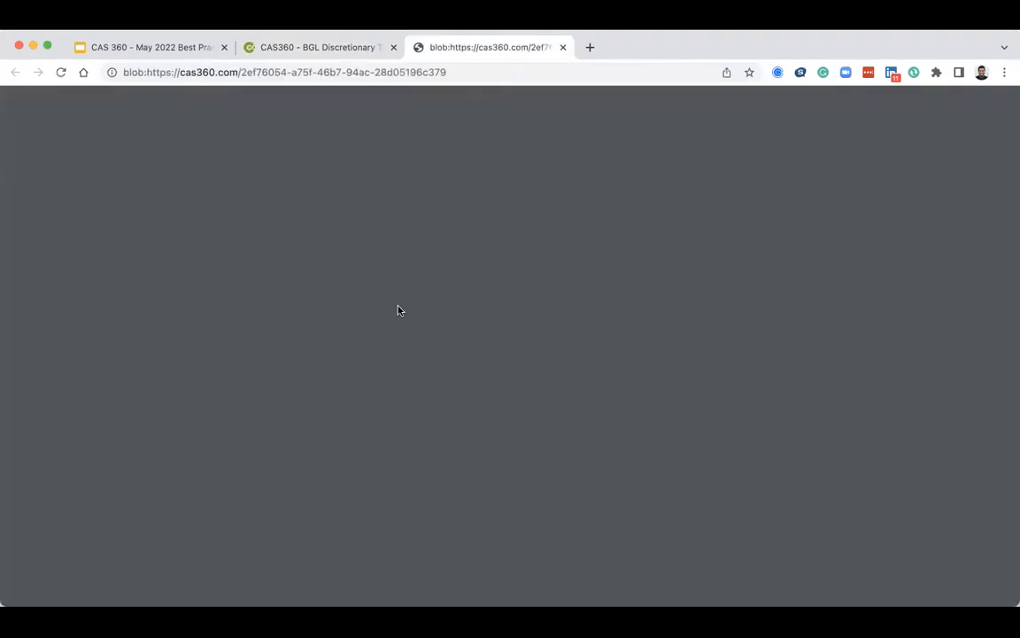
{"action": "scroll", "coordinate": [398, 308], "scroll_direction": "down", "scroll_amount": 2}
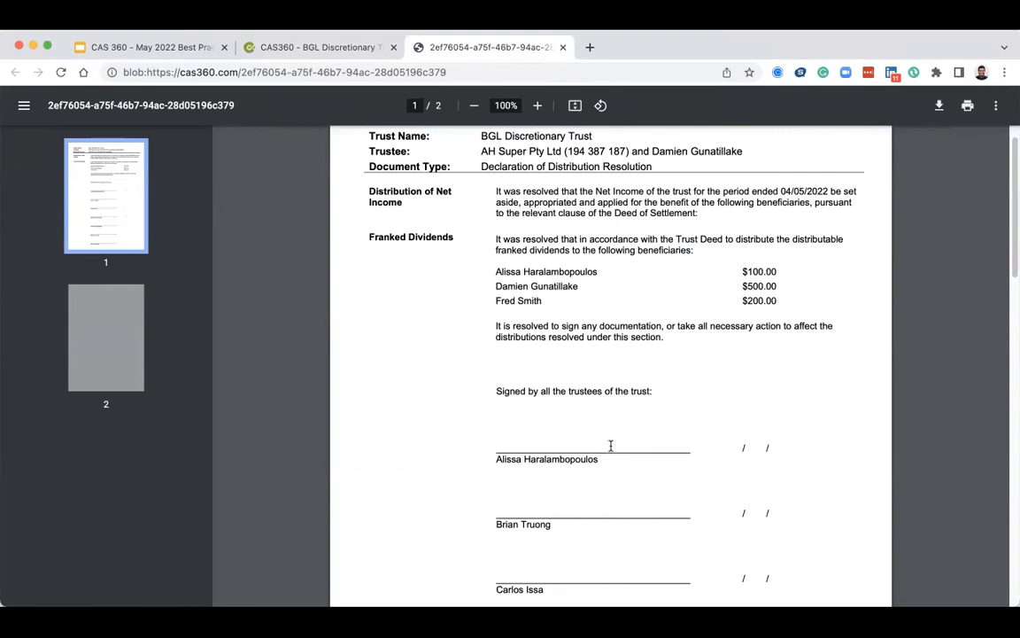
{"action": "scroll", "coordinate": [610, 443], "scroll_direction": "down", "scroll_amount": 1}
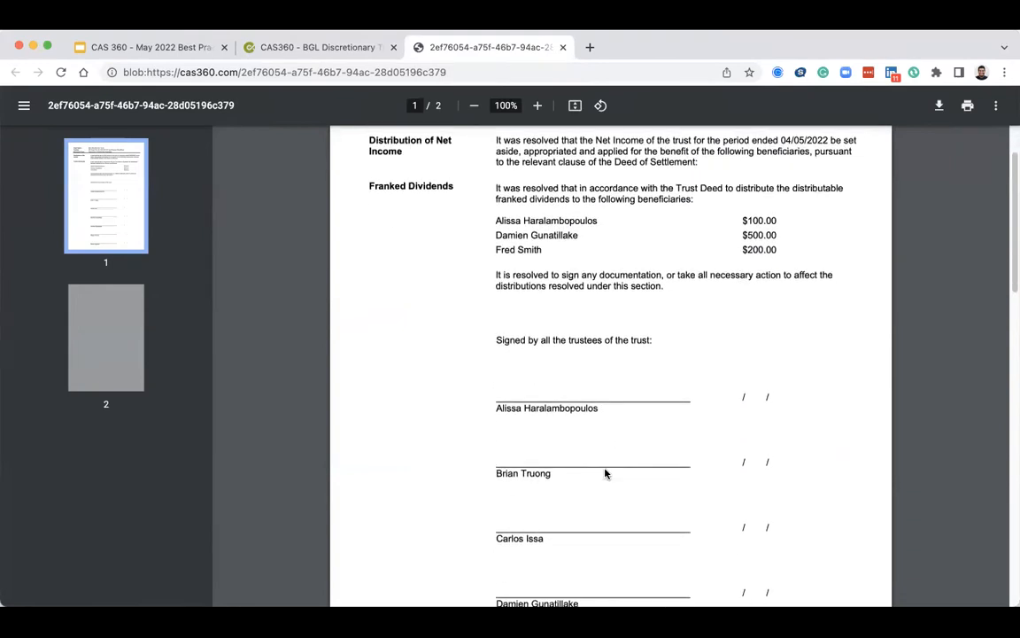
{"action": "scroll", "coordinate": [605, 474], "scroll_direction": "down", "scroll_amount": 1}
{"action": "scroll", "coordinate": [605, 473], "scroll_direction": "down", "scroll_amount": 1}
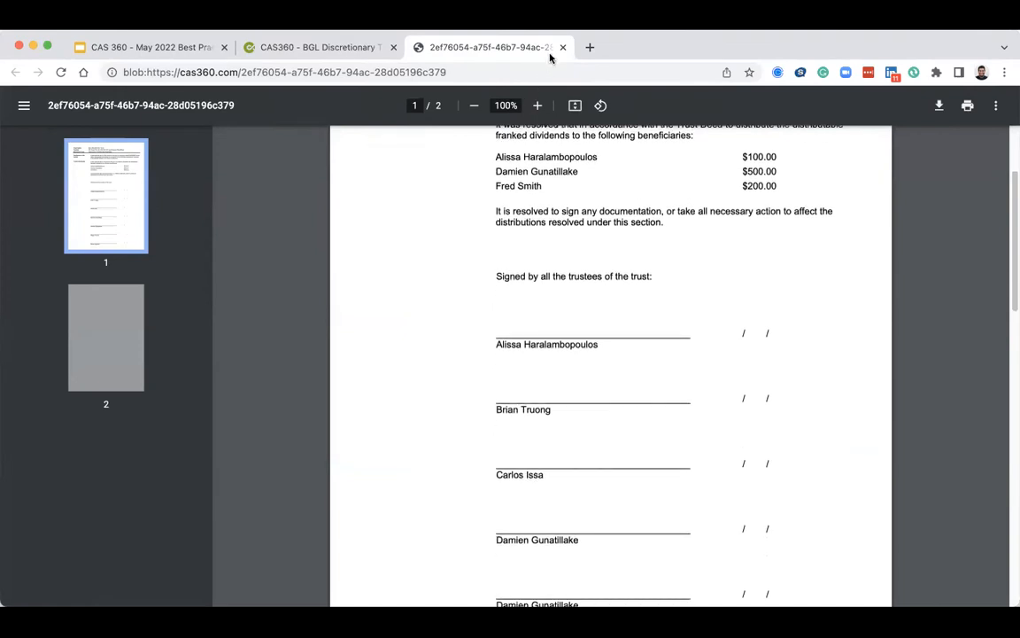
{"action": "key", "text": "super+w"}
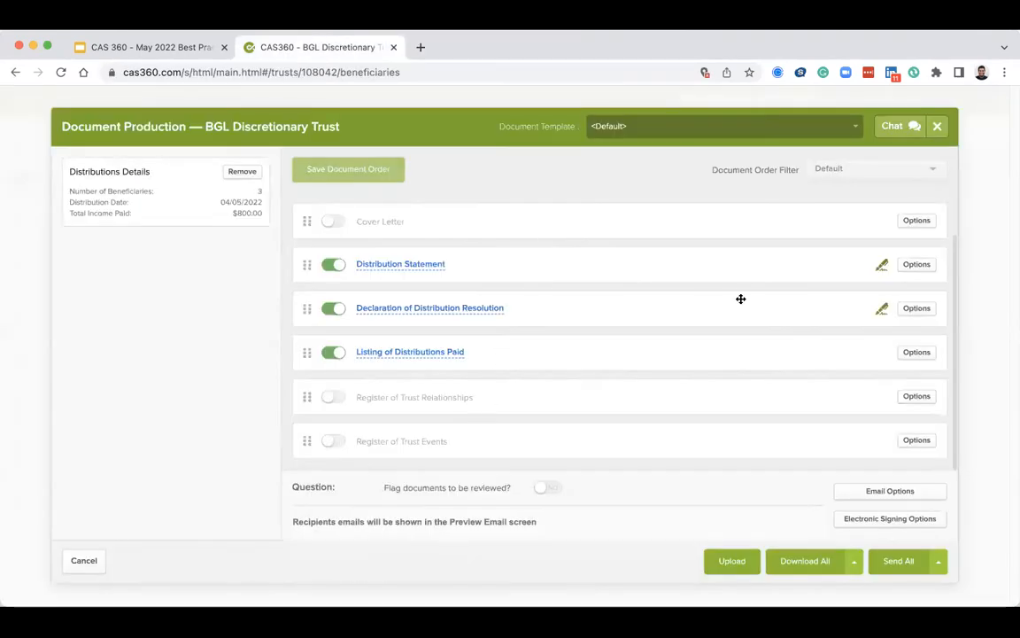
In the Declaration of Distribution Resolution options, set the document type to Minutes and review the chairperson choices, then cancel.
{"action": "left_click", "coordinate": [912, 307]}
{"action": "scroll", "coordinate": [802, 312], "scroll_direction": "down", "scroll_amount": 1}
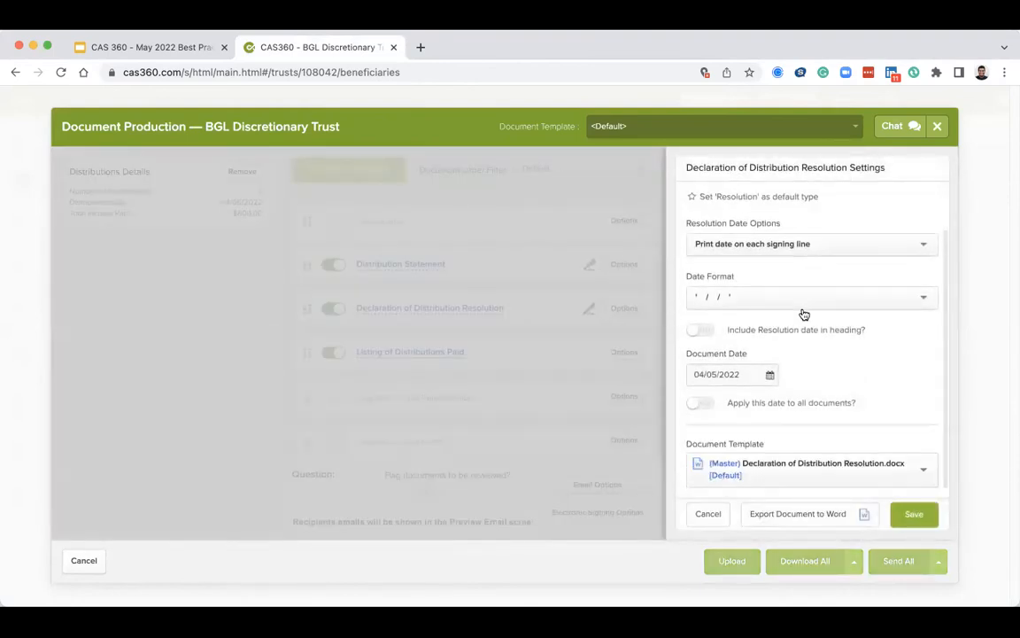
{"action": "scroll", "coordinate": [785, 263], "scroll_direction": "up", "scroll_amount": 1}
{"action": "left_click", "coordinate": [774, 220]}
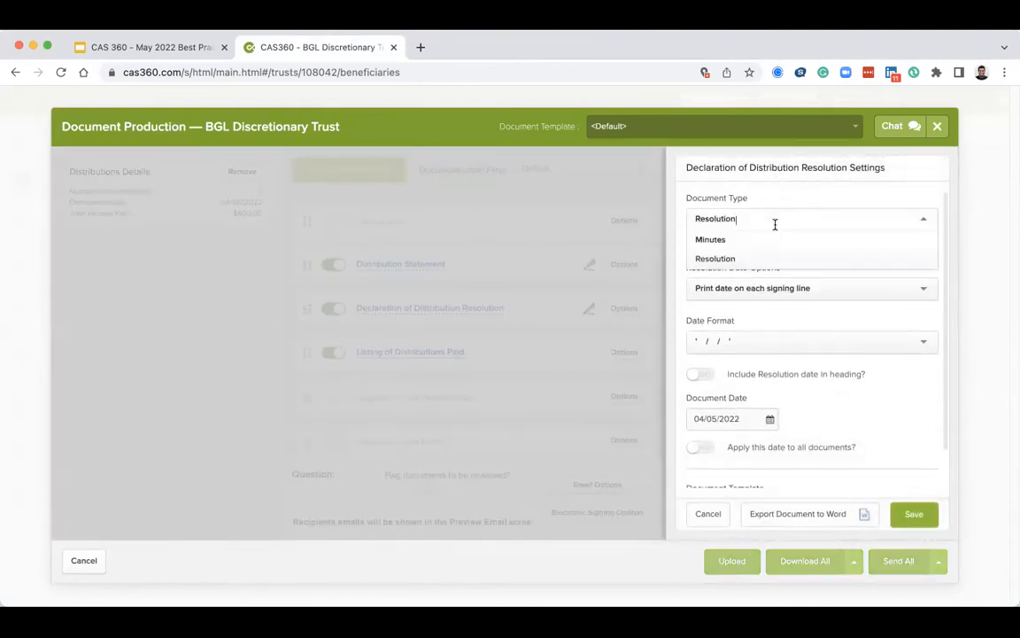
{"action": "left_click", "coordinate": [774, 237]}
{"action": "left_click", "coordinate": [772, 379]}
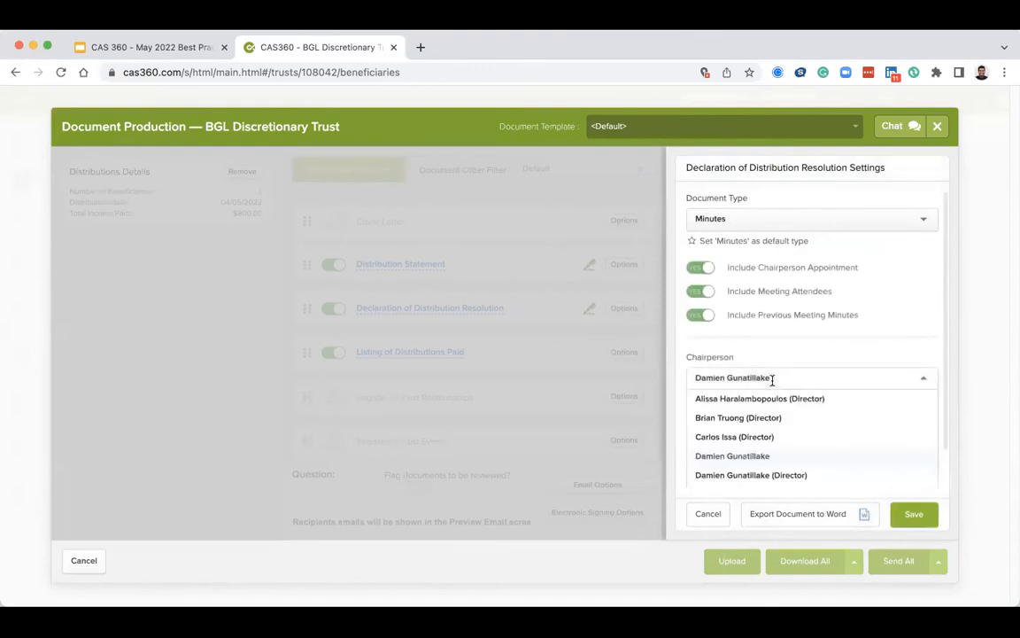
{"action": "scroll", "coordinate": [772, 384], "scroll_direction": "down", "scroll_amount": 2}
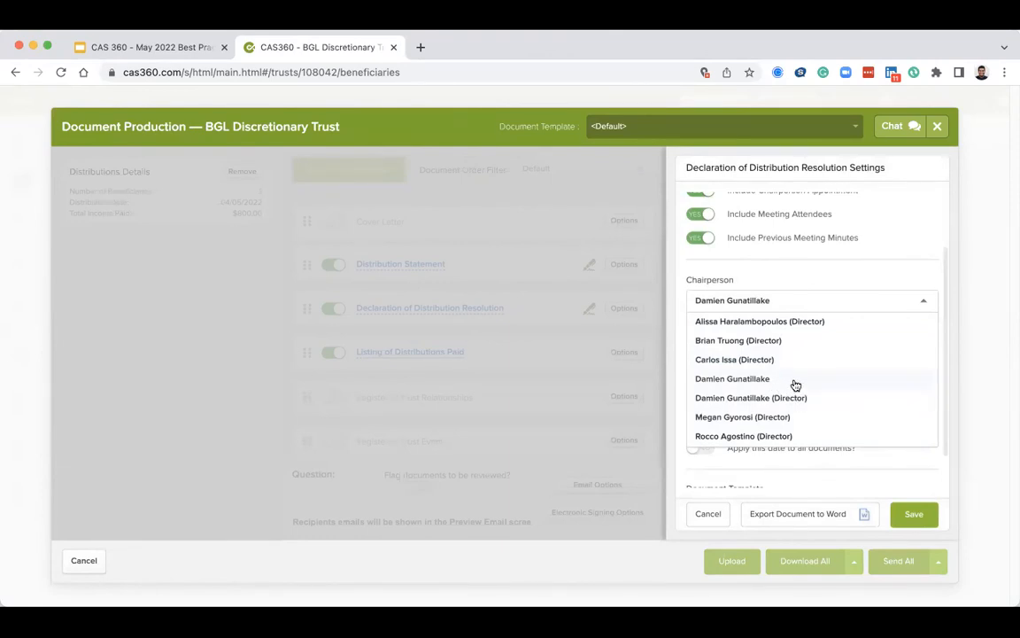
{"action": "scroll", "coordinate": [803, 349], "scroll_direction": "up", "scroll_amount": 1}
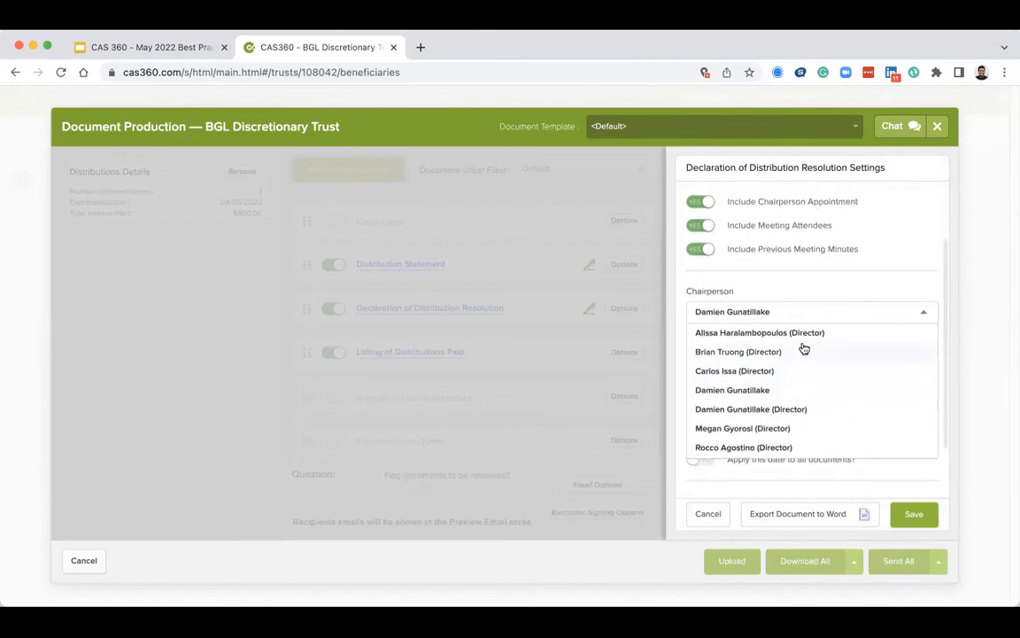
{"action": "scroll", "coordinate": [803, 349], "scroll_direction": "down", "scroll_amount": 1}
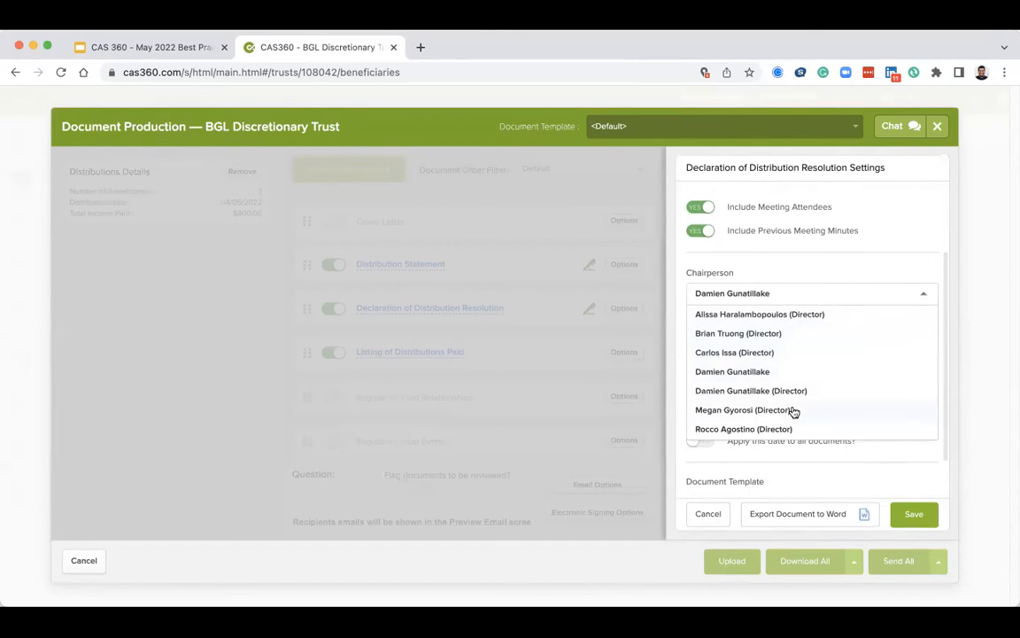
{"action": "scroll", "coordinate": [766, 373], "scroll_direction": "down", "scroll_amount": 1}
{"action": "scroll", "coordinate": [766, 373], "scroll_direction": "up", "scroll_amount": 4}
{"action": "scroll", "coordinate": [793, 424], "scroll_direction": "down", "scroll_amount": 3}
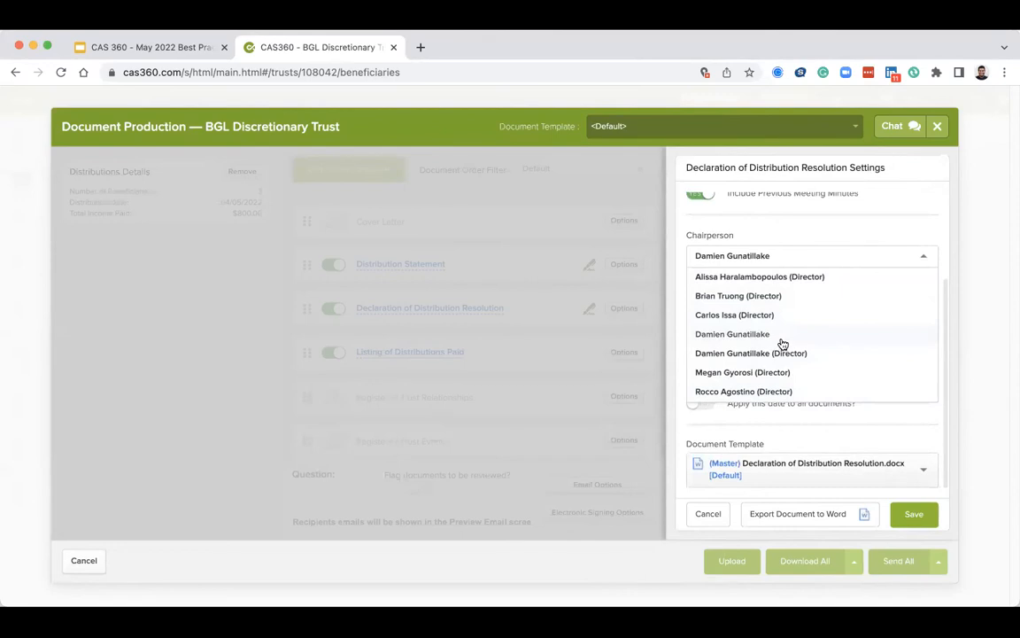
{"action": "left_click", "coordinate": [791, 427]}
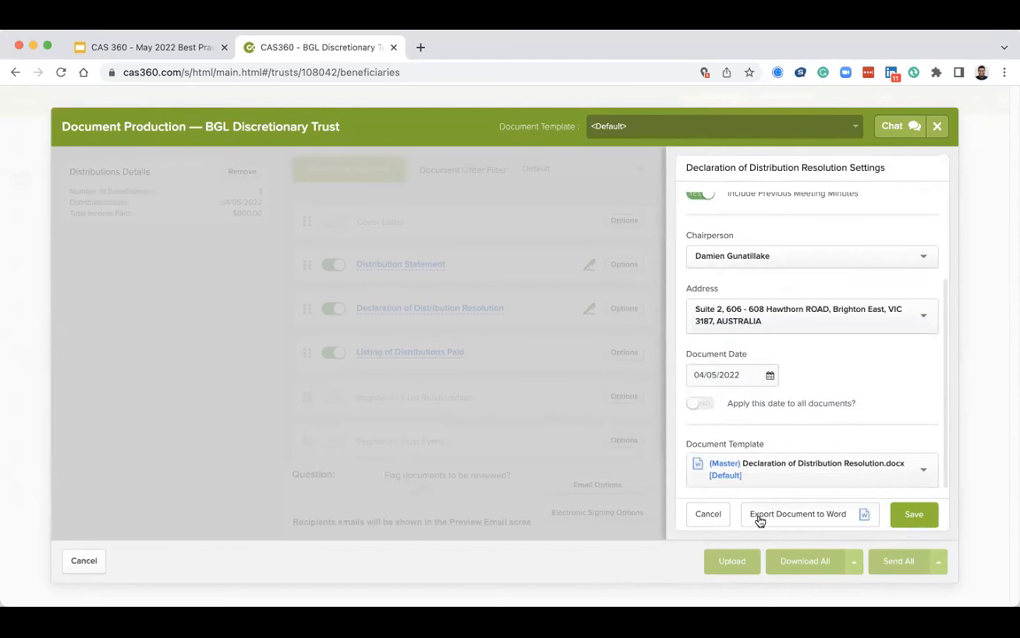
{"action": "left_click", "coordinate": [708, 513]}
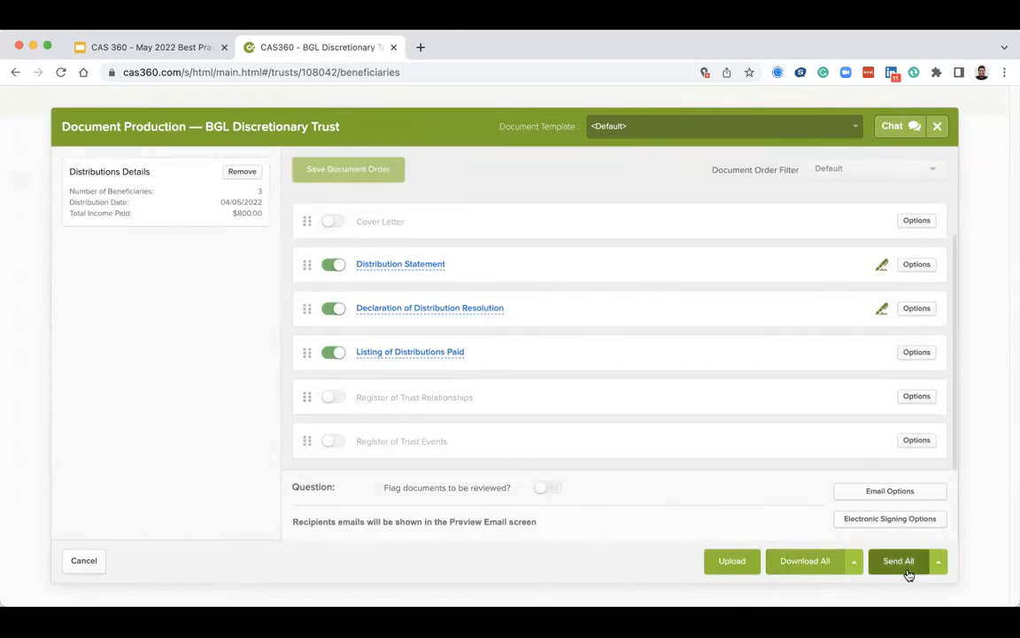
Close document production, go to the trust's relationships and enable printing for the first listed Trustee relationship.
{"action": "left_click", "coordinate": [84, 561]}
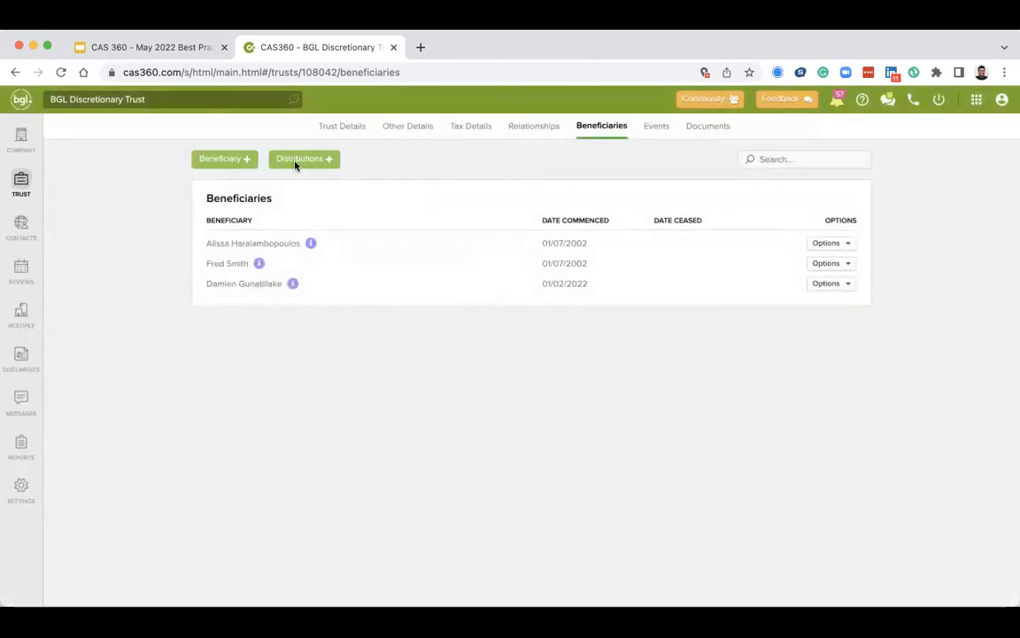
{"action": "left_click", "coordinate": [361, 134]}
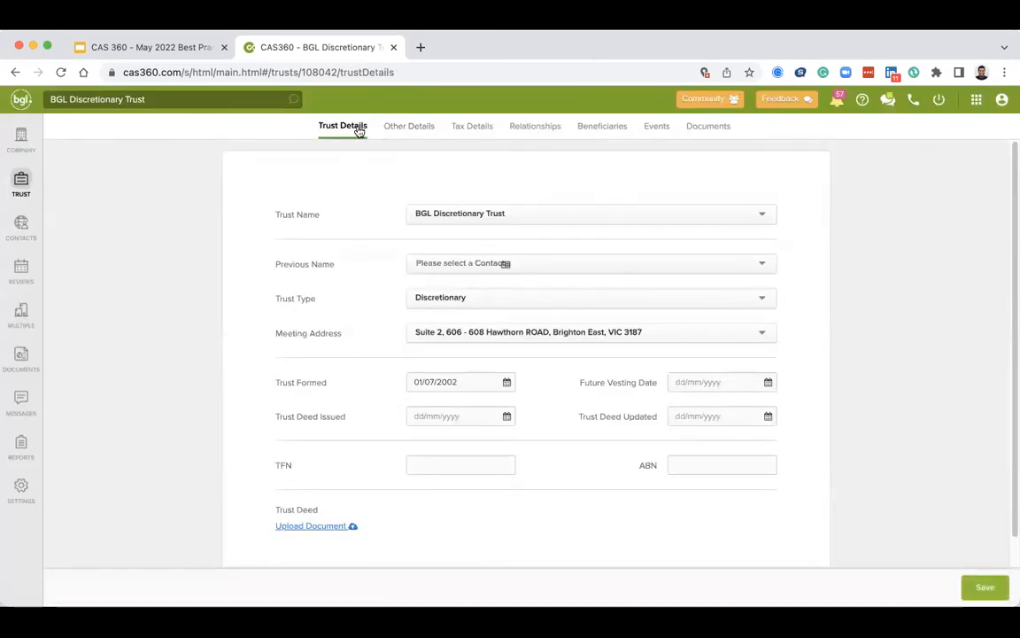
{"action": "left_click", "coordinate": [551, 129]}
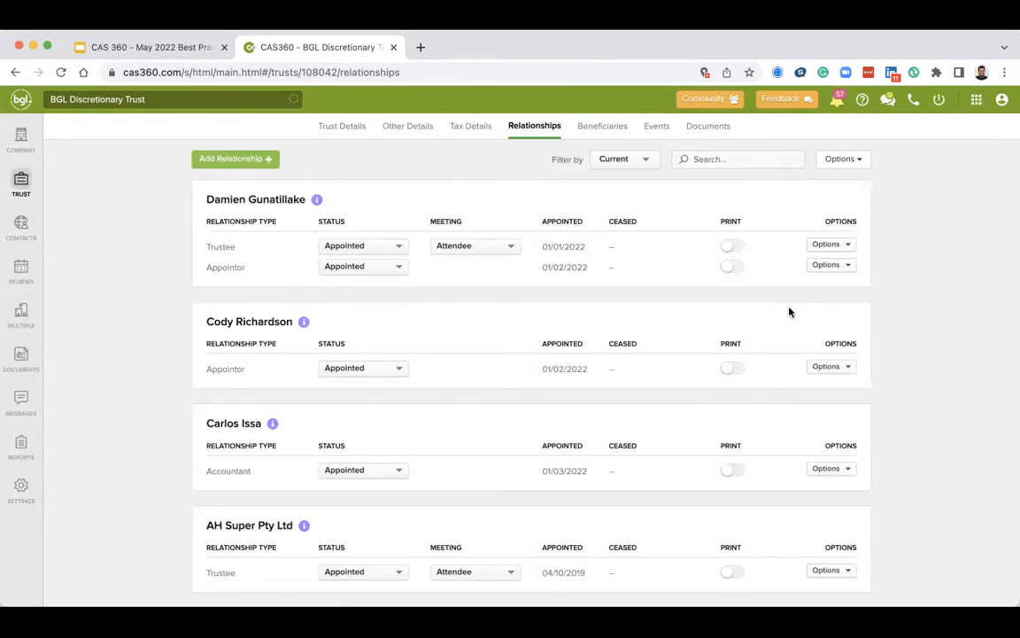
{"action": "left_click", "coordinate": [732, 247]}
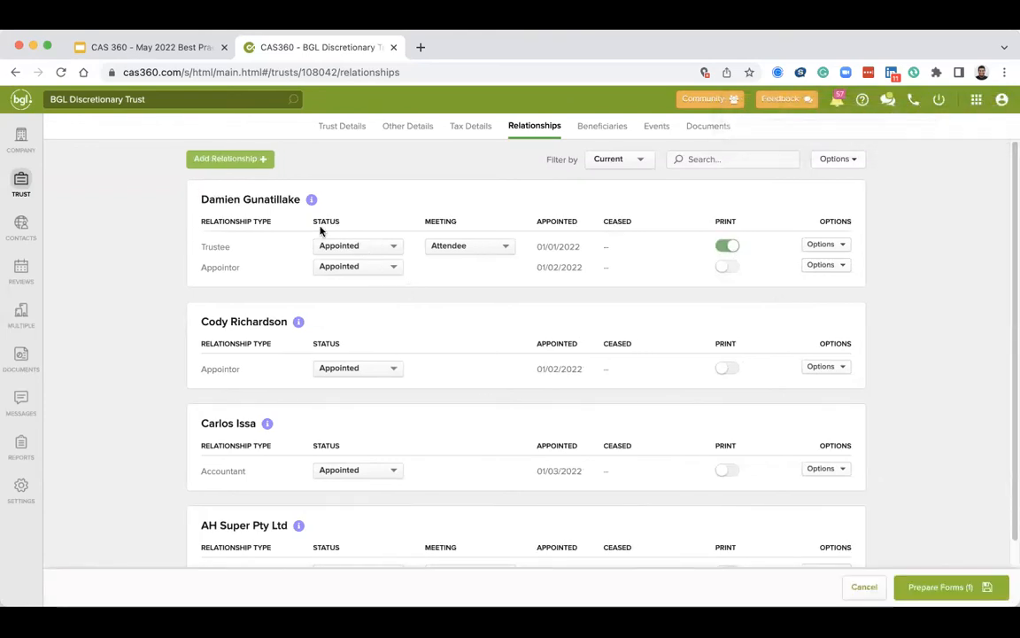
Review the relationship types available for adding a new relationship to the trust.
{"action": "scroll", "coordinate": [679, 471], "scroll_direction": "down", "scroll_amount": 1}
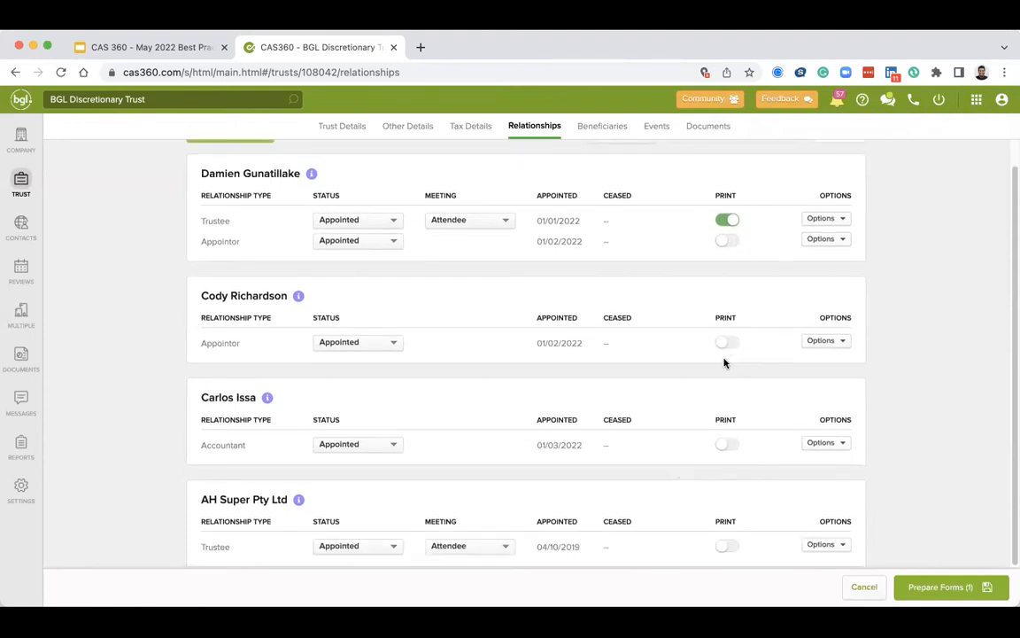
{"action": "scroll", "coordinate": [439, 316], "scroll_direction": "up", "scroll_amount": 1}
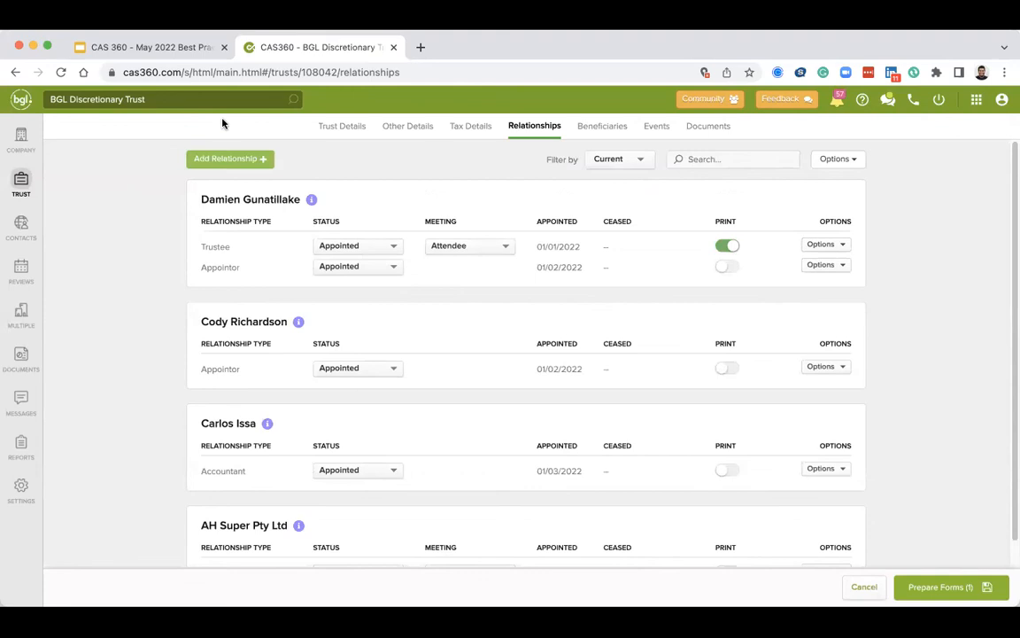
{"action": "left_click", "coordinate": [229, 159]}
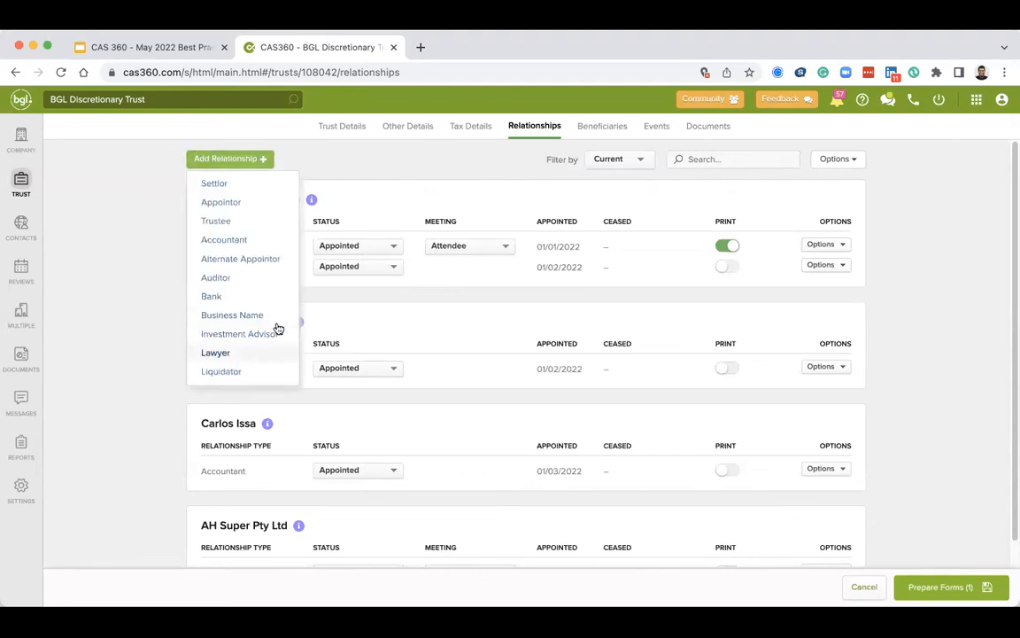
{"action": "left_click", "coordinate": [556, 261]}
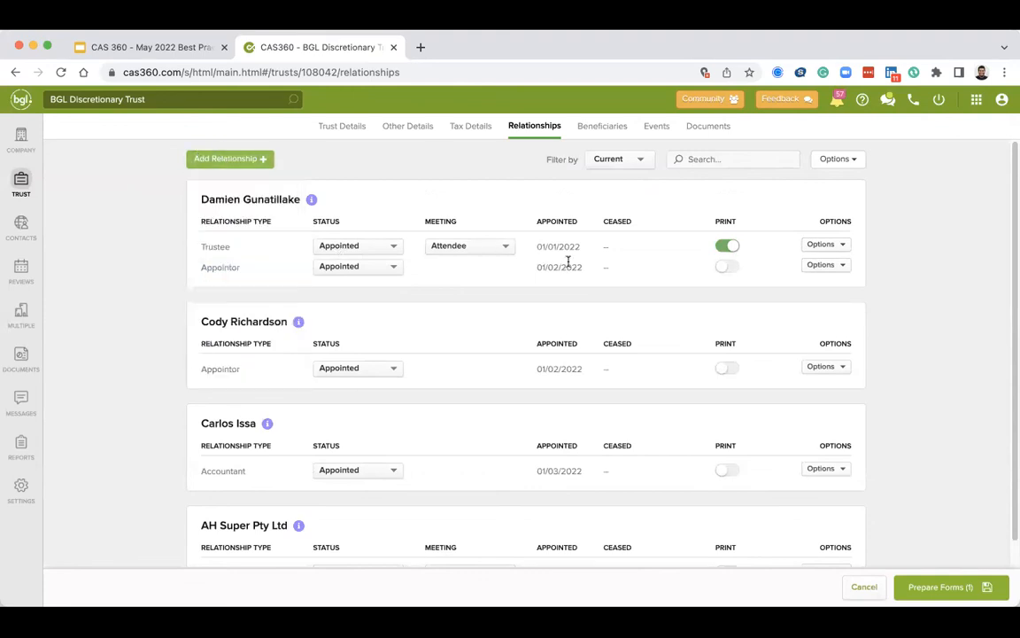
Enable printing for AH Super Pty Ltd's Trustee relationship and open document production for the two selected relationships.
{"action": "scroll", "coordinate": [659, 259], "scroll_direction": "down", "scroll_amount": 1}
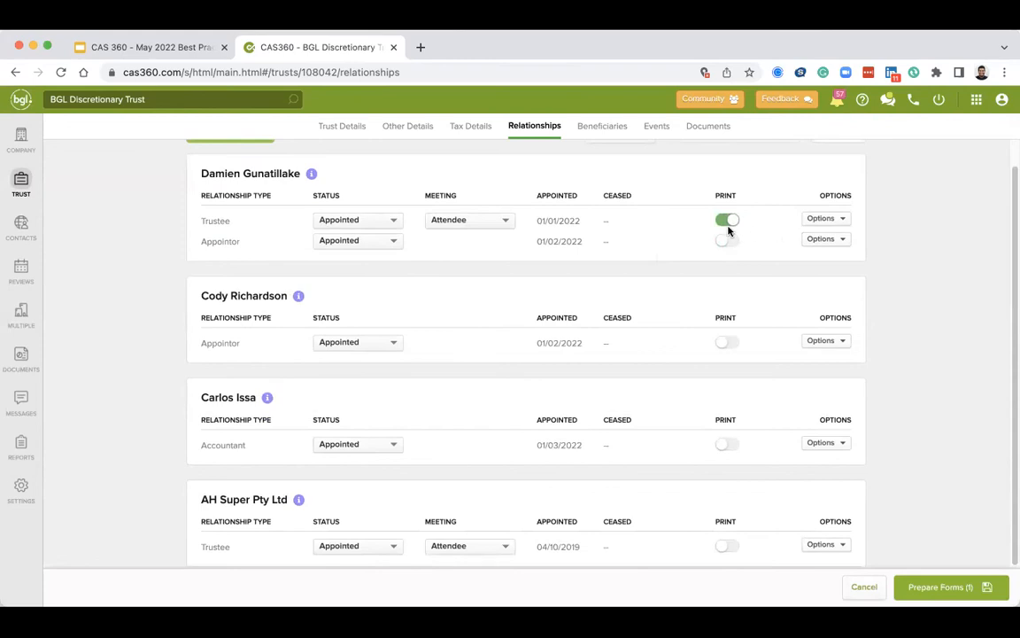
{"action": "left_click", "coordinate": [730, 548]}
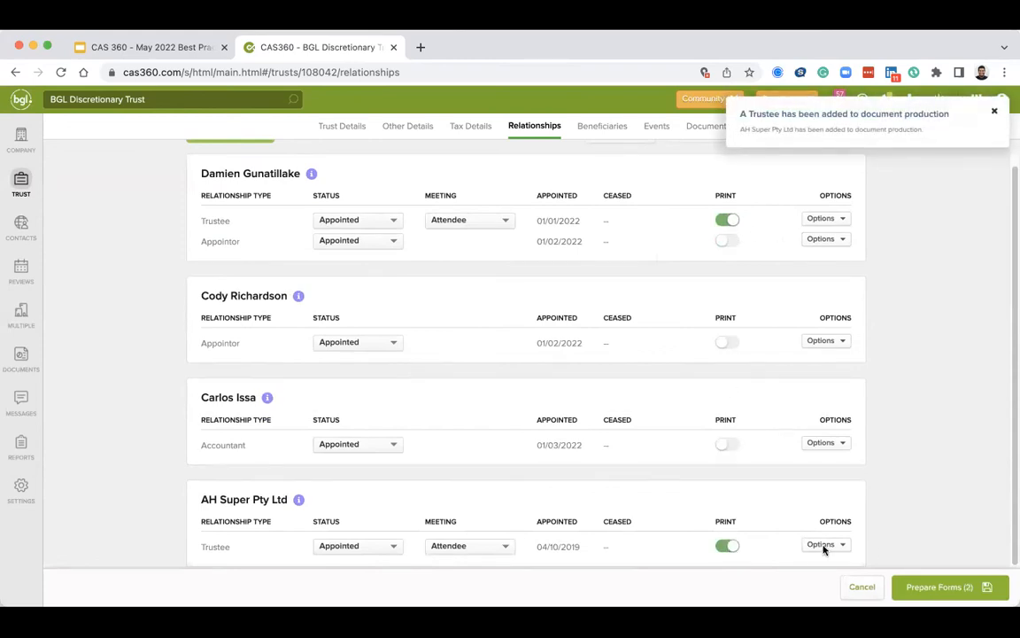
{"action": "left_click", "coordinate": [946, 587]}
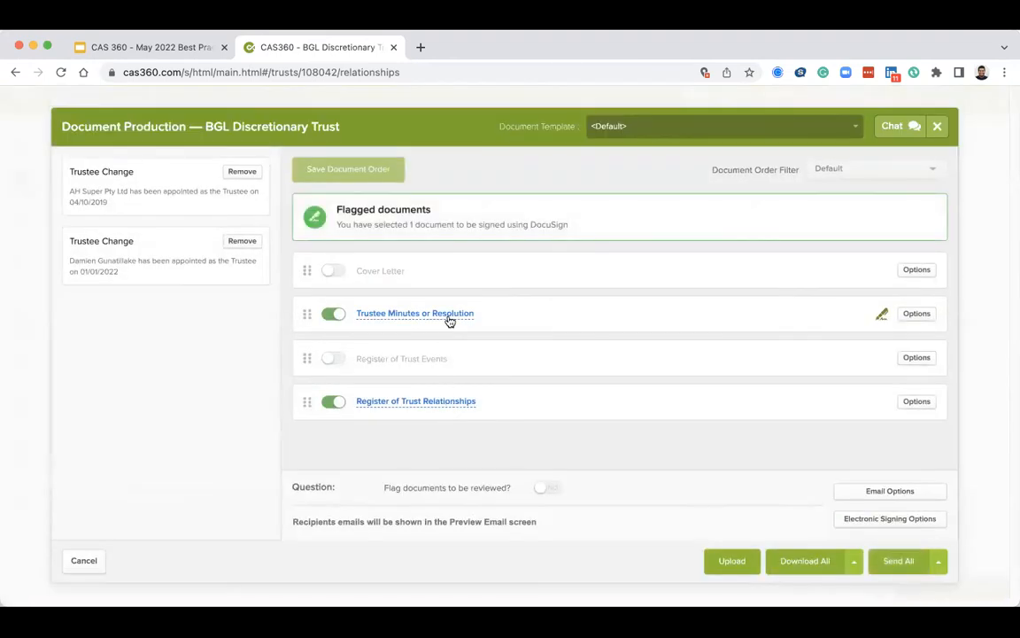
Preview the Trustee Minutes or Resolution document, read the trustee appointments and chairperson signing line, then close it.
{"action": "left_click", "coordinate": [448, 316]}
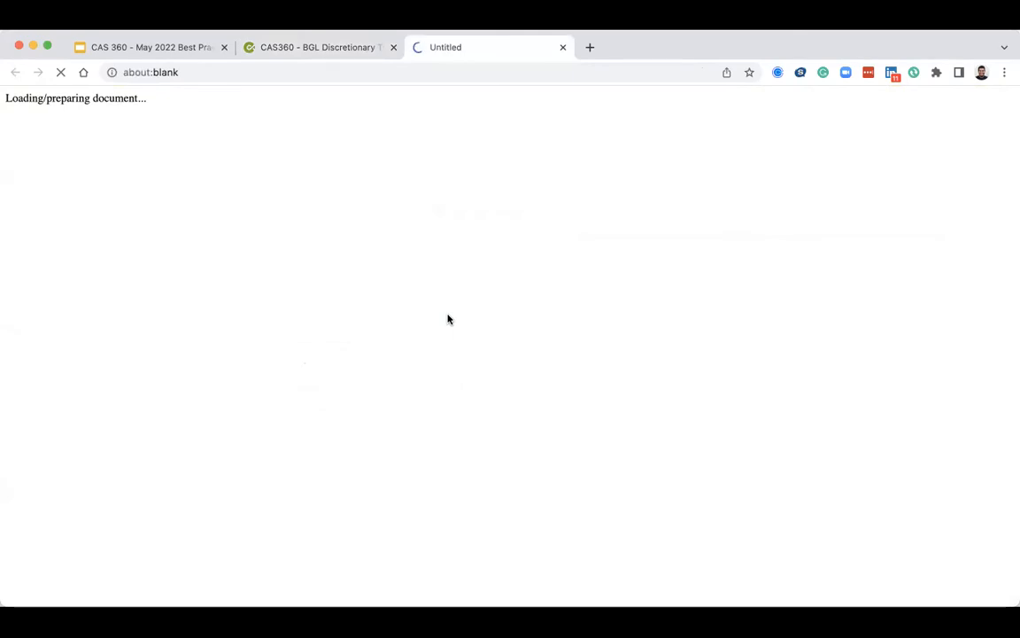
{"action": "scroll", "coordinate": [460, 328], "scroll_direction": "down", "scroll_amount": 1}
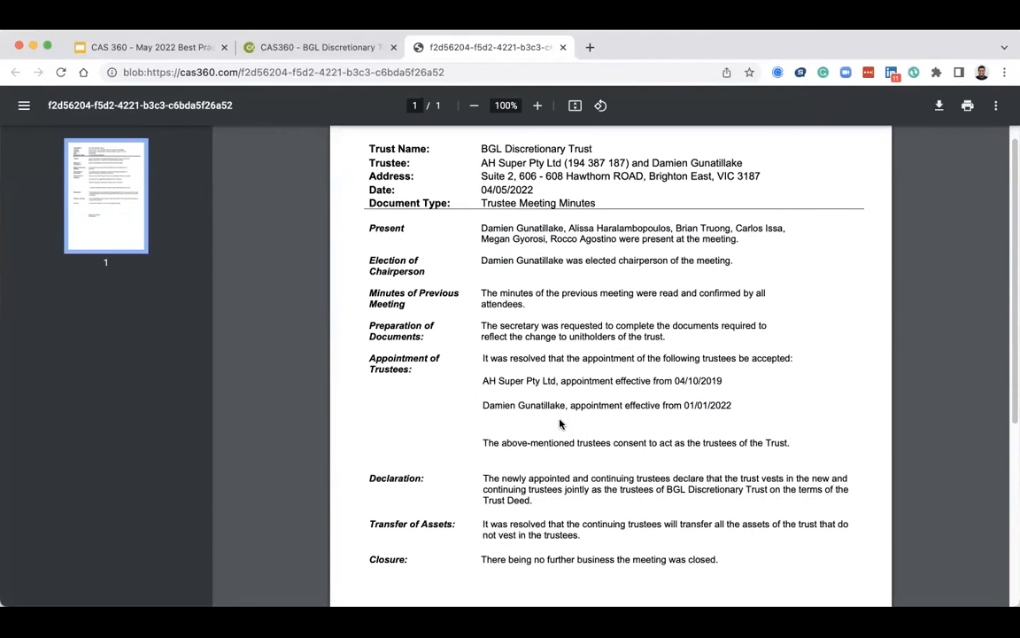
{"action": "scroll", "coordinate": [559, 423], "scroll_direction": "down", "scroll_amount": 3}
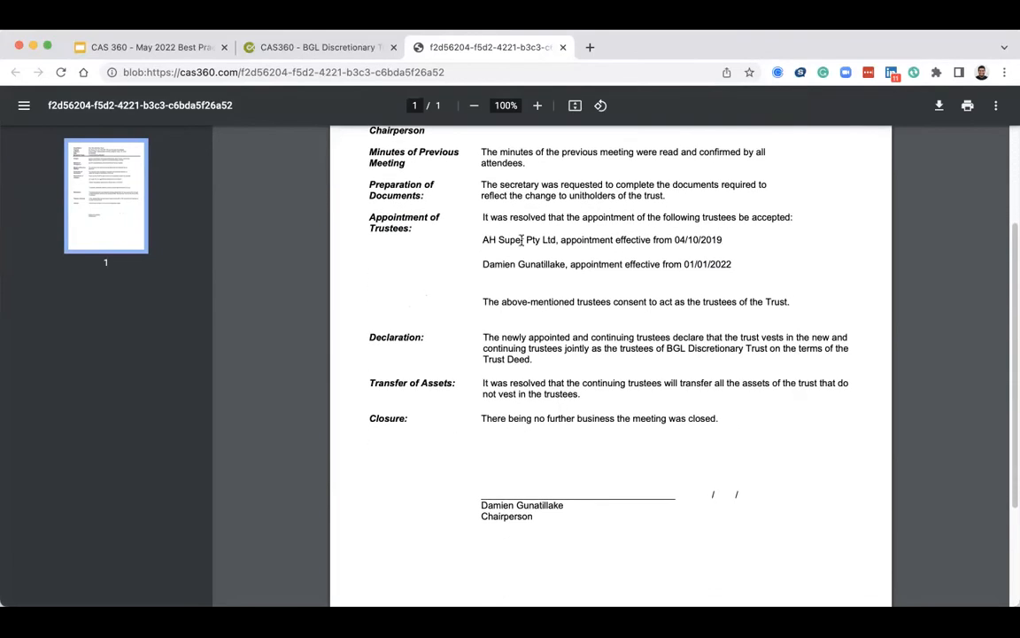
{"action": "left_click", "coordinate": [562, 47]}
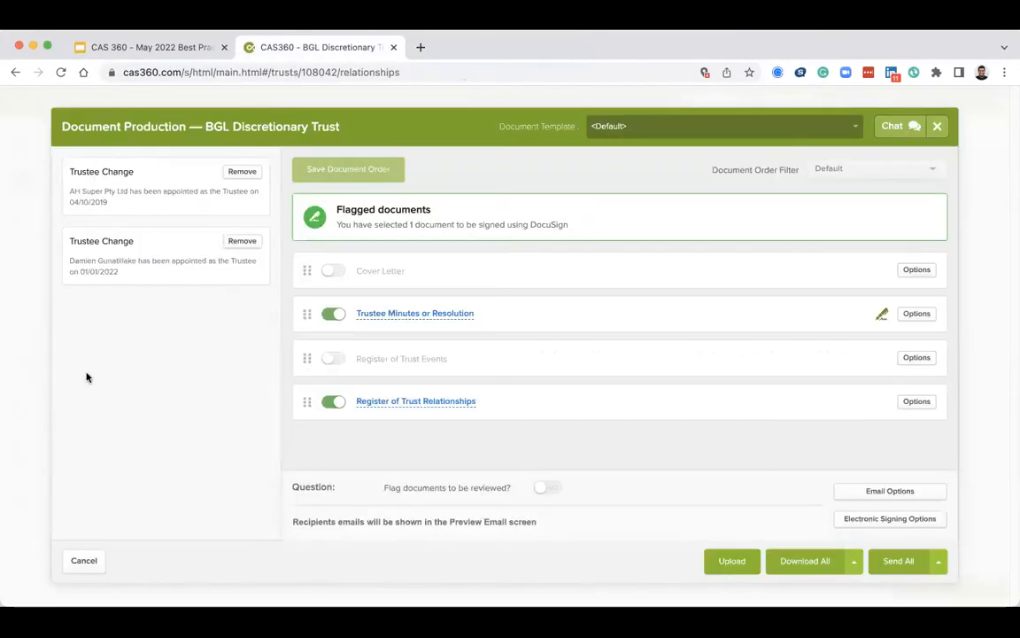
Close document production and open the trust's Events page.
{"action": "left_click", "coordinate": [85, 560]}
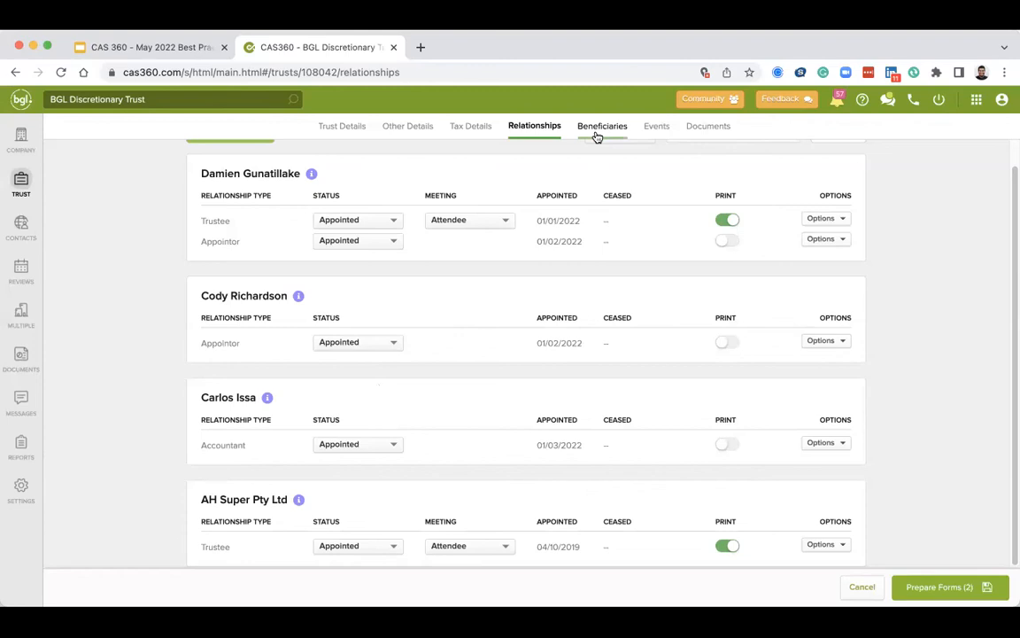
{"action": "left_click", "coordinate": [654, 136]}
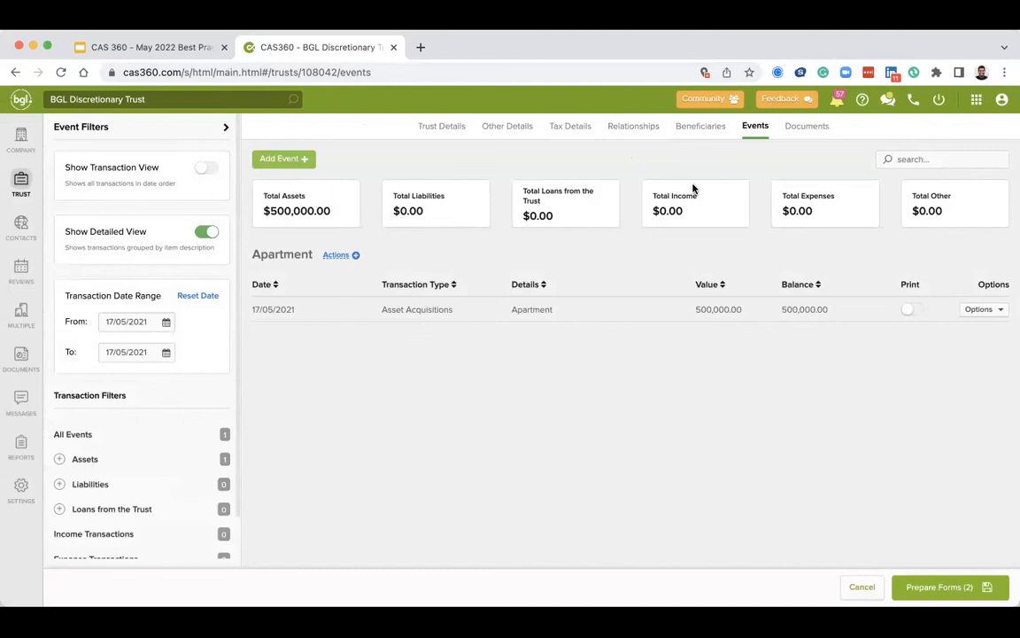
Open Reports and review the Trust Listing report's jurisdiction, report date and label filters, then cancel it.
{"action": "left_click", "coordinate": [22, 445]}
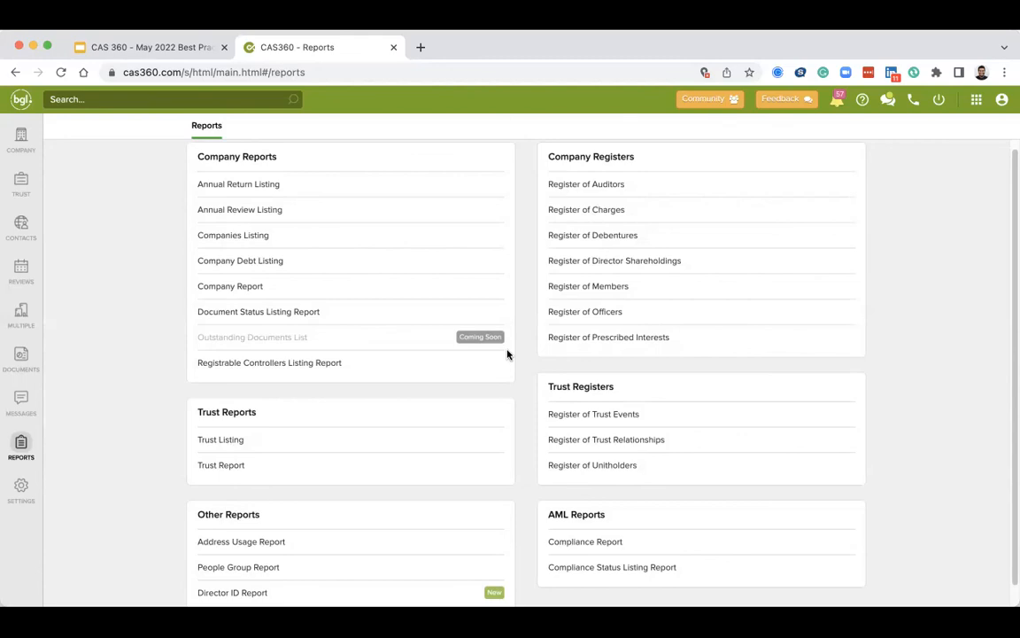
{"action": "scroll", "coordinate": [443, 359], "scroll_direction": "down", "scroll_amount": 1}
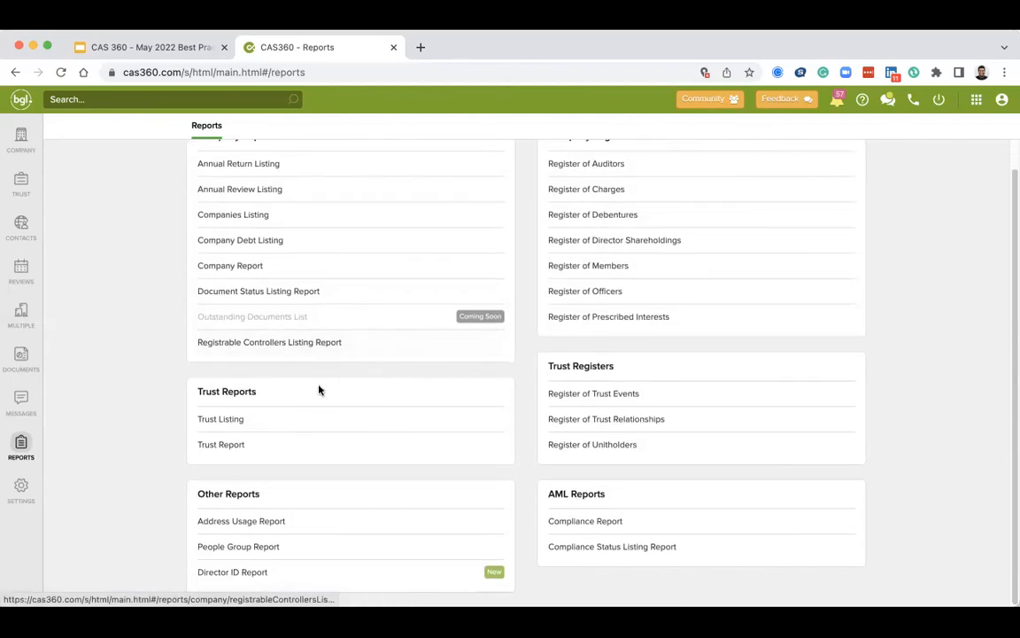
{"action": "left_click", "coordinate": [242, 423]}
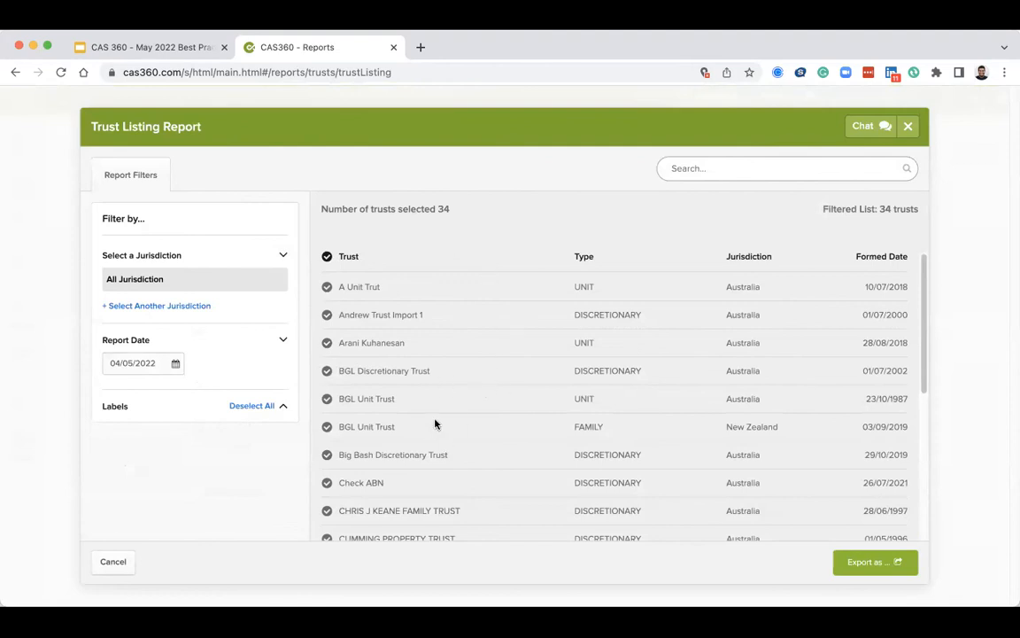
{"action": "left_click", "coordinate": [120, 413]}
{"action": "scroll", "coordinate": [120, 414], "scroll_direction": "down", "scroll_amount": 1}
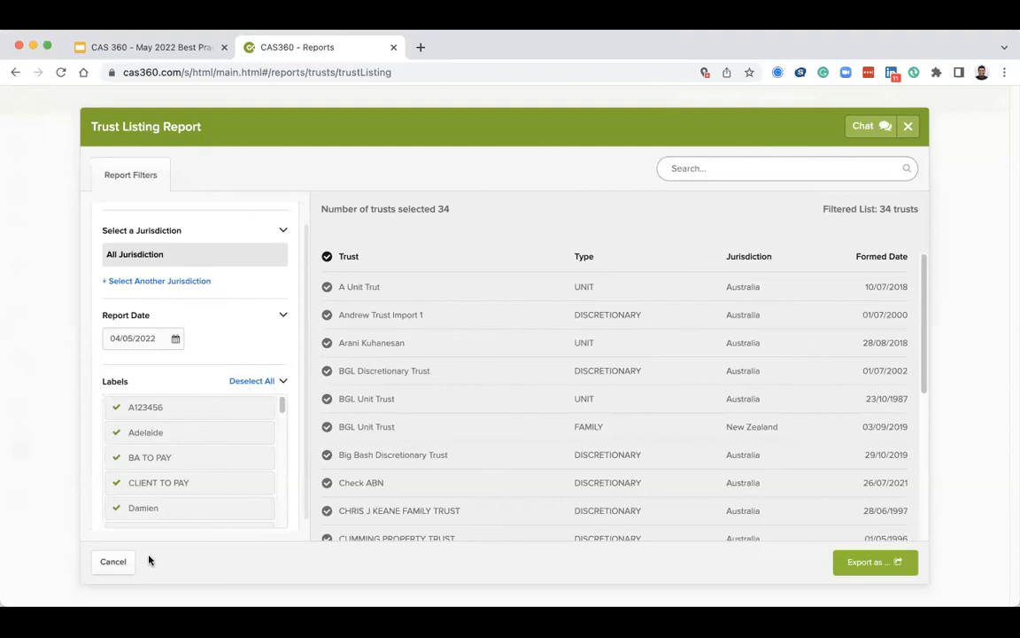
{"action": "left_click", "coordinate": [118, 561]}
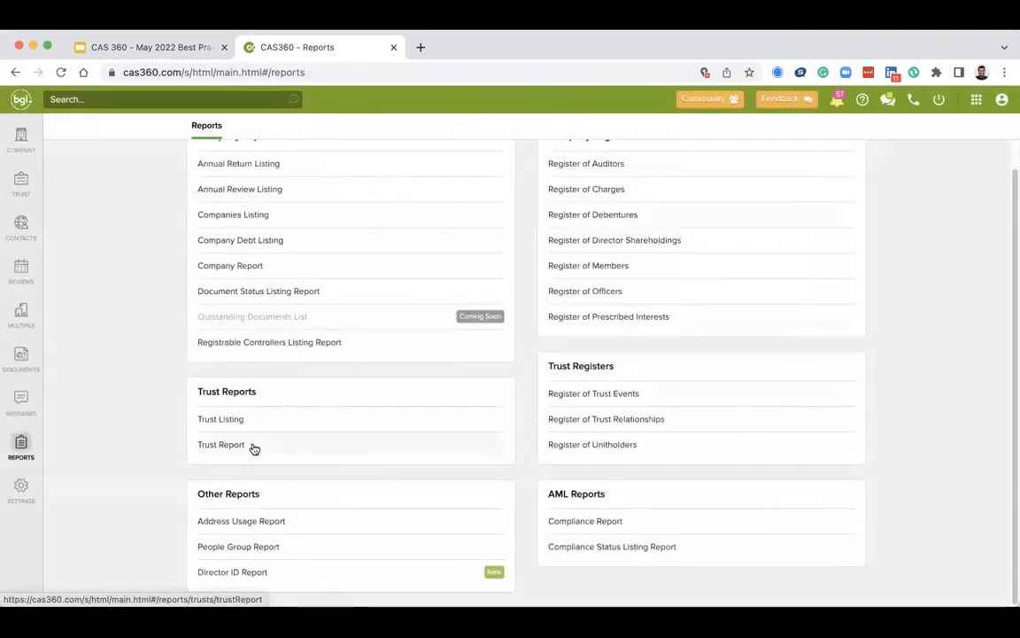
Open the Trust Report and review the Positions & Holdings choices, keeping Current.
{"action": "left_click", "coordinate": [254, 448]}
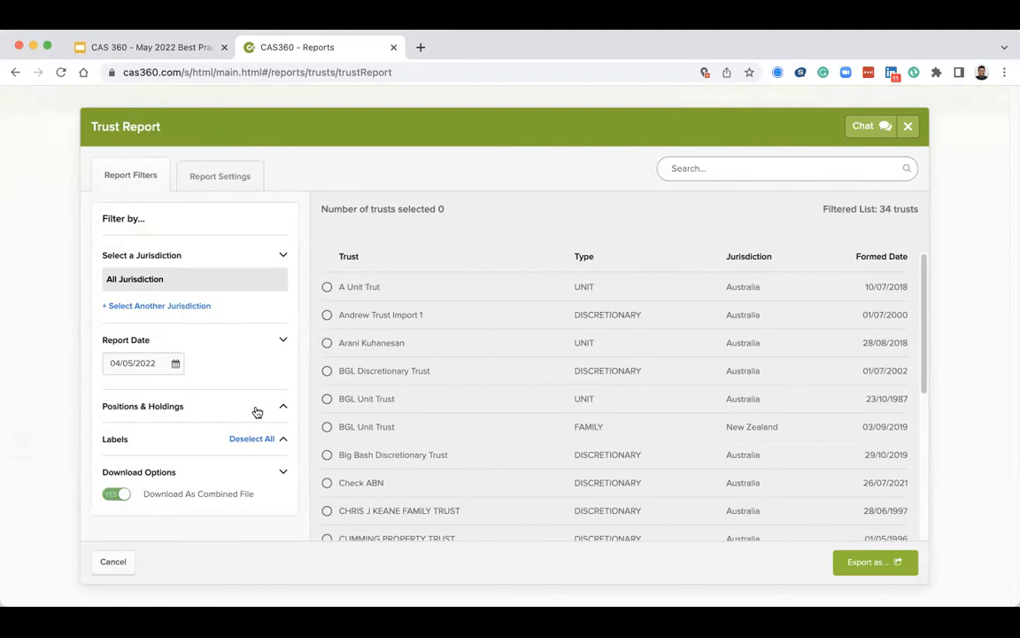
{"action": "left_click", "coordinate": [221, 407]}
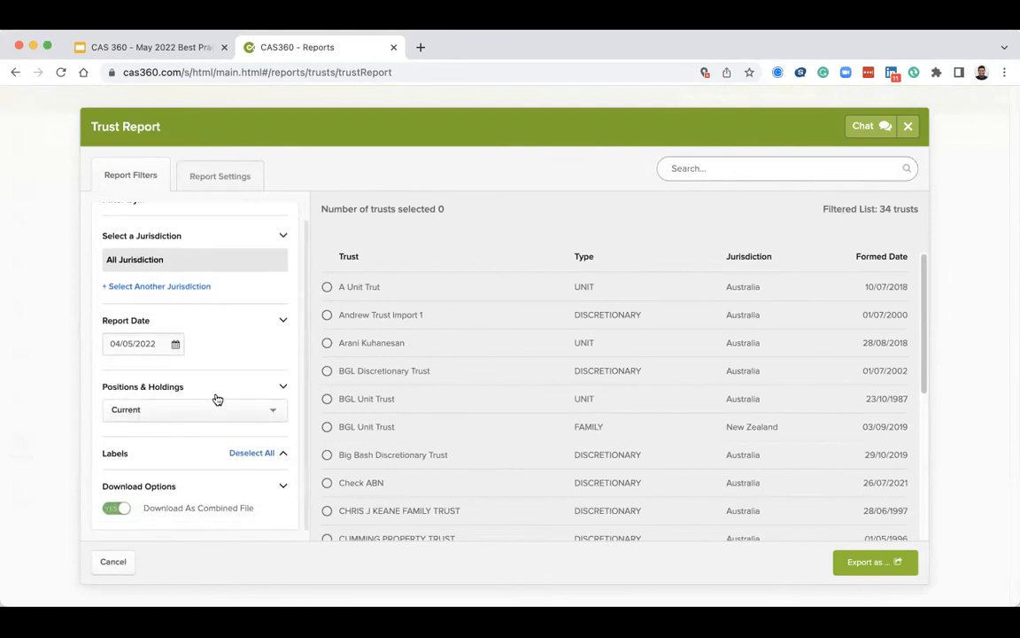
{"action": "left_click", "coordinate": [217, 415]}
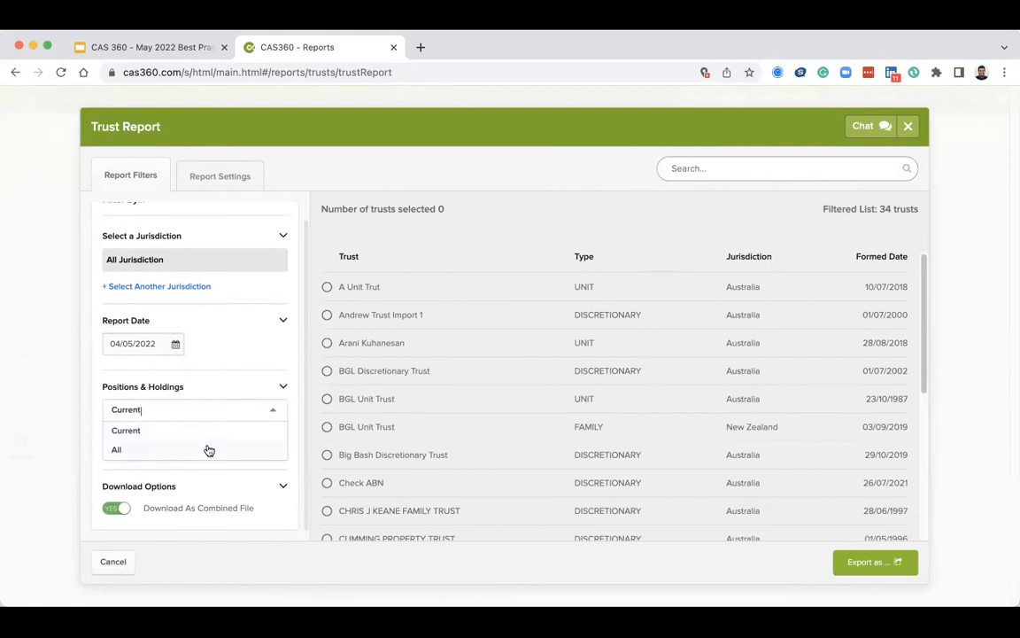
{"action": "left_click", "coordinate": [211, 438]}
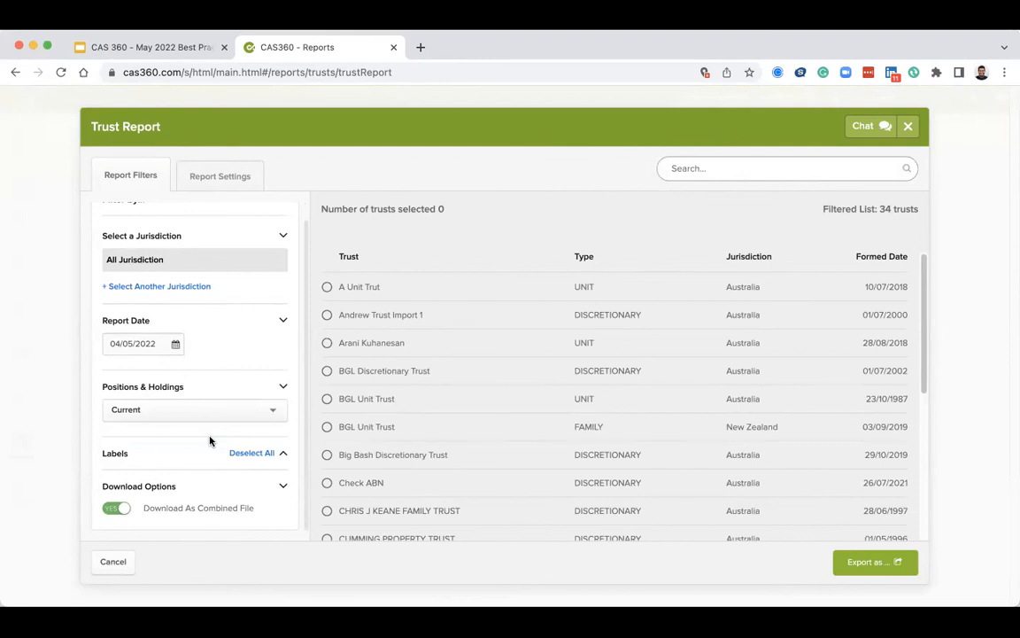
Select A Unit Trut and Andrew Trust Import 1 for the Trust Report, review its report settings, then cancel.
{"action": "left_click", "coordinate": [327, 288]}
{"action": "left_click", "coordinate": [327, 316]}
{"action": "left_click", "coordinate": [235, 180]}
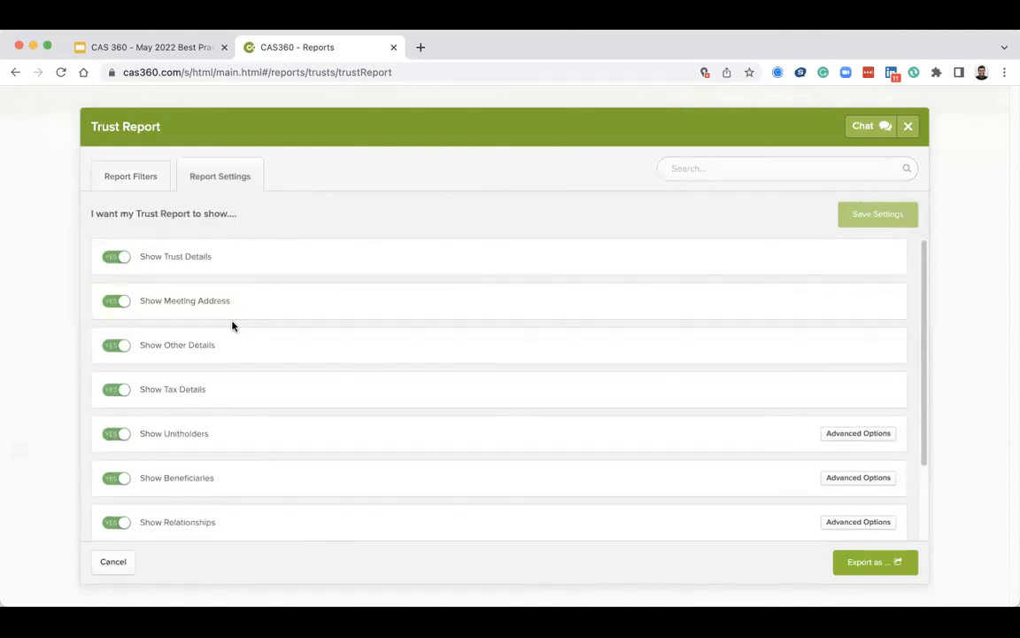
{"action": "scroll", "coordinate": [232, 326], "scroll_direction": "down", "scroll_amount": 3}
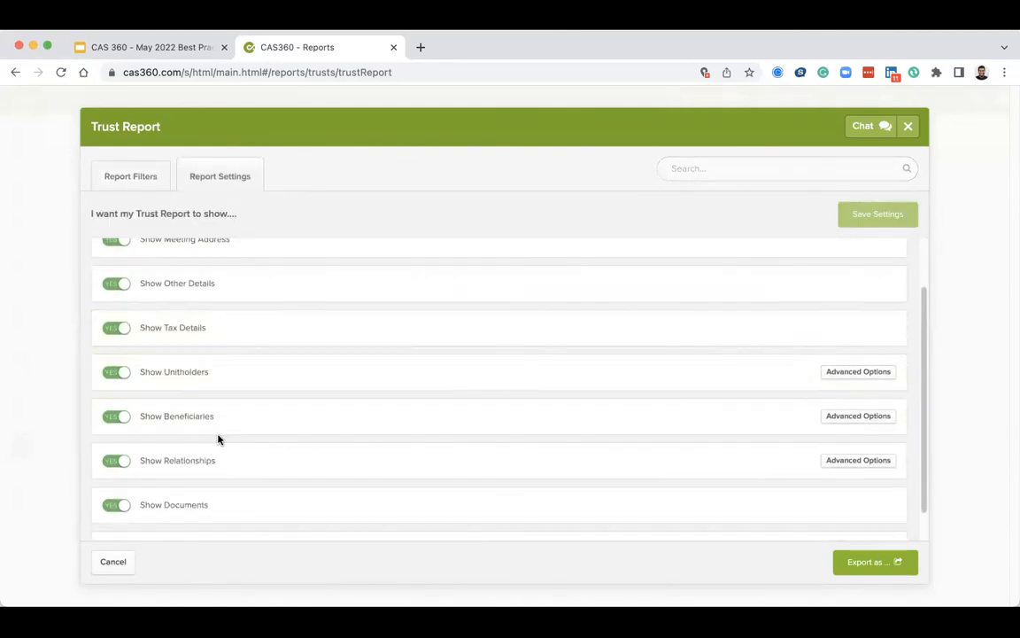
{"action": "left_click", "coordinate": [128, 567]}
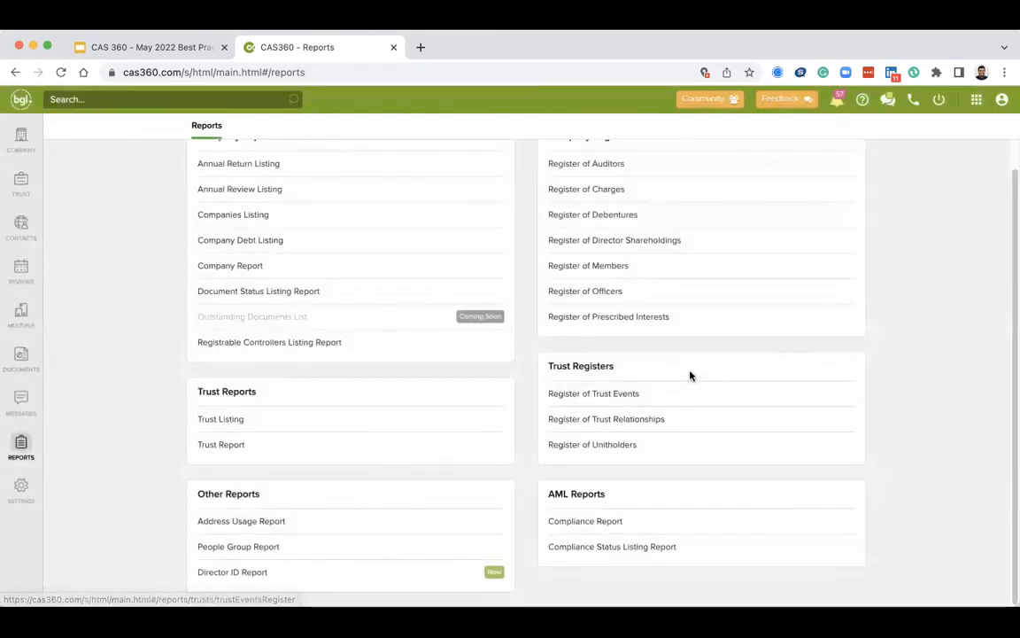
Open the Register of Trust Relationships report, close it and return to the trust selection list.
{"action": "left_click", "coordinate": [609, 422]}
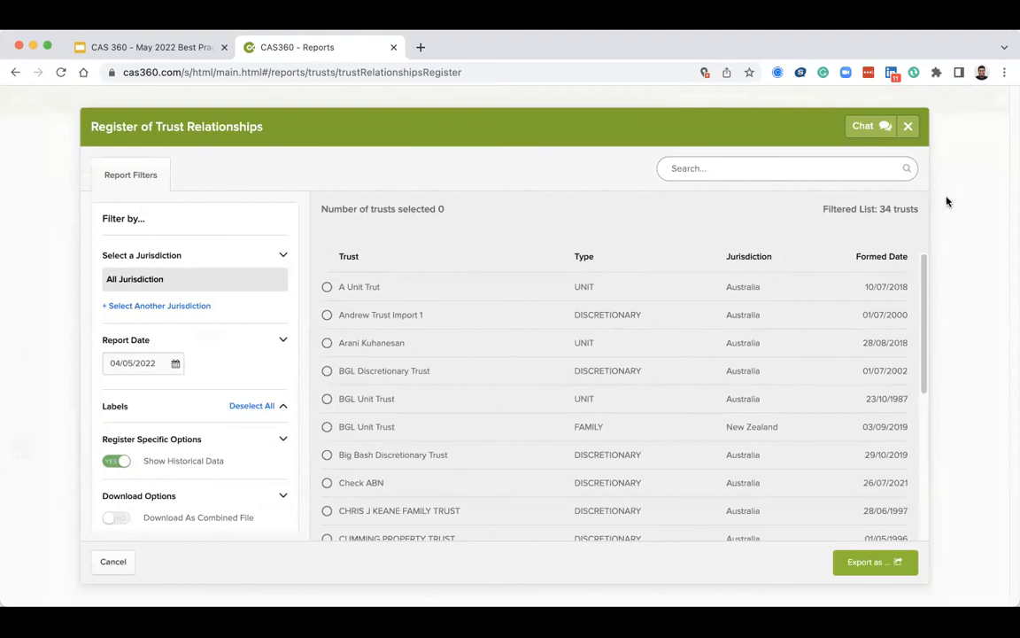
{"action": "left_click", "coordinate": [908, 129]}
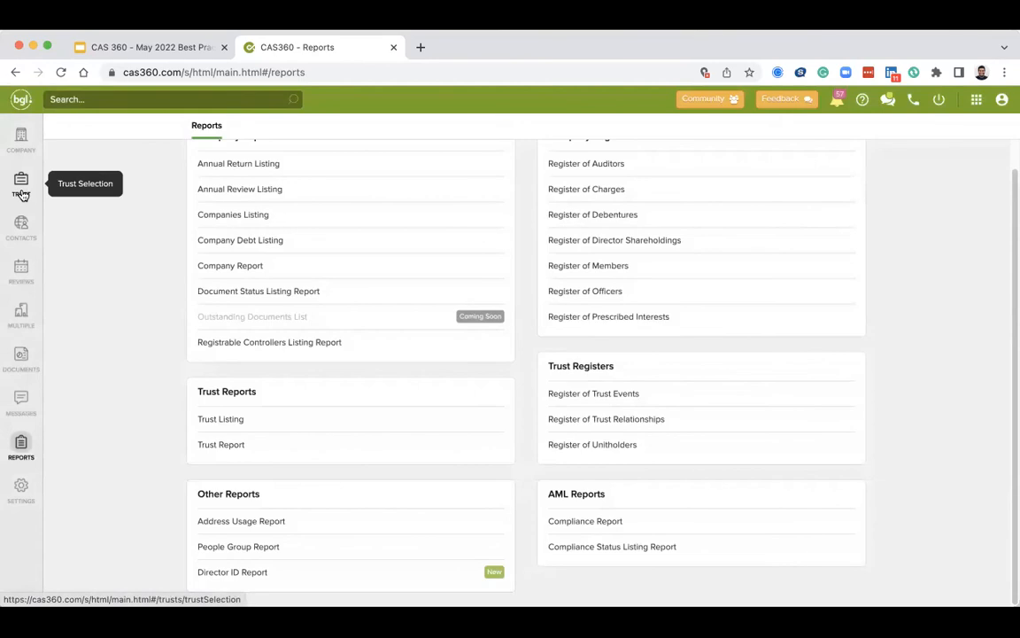
{"action": "left_click", "coordinate": [21, 191]}
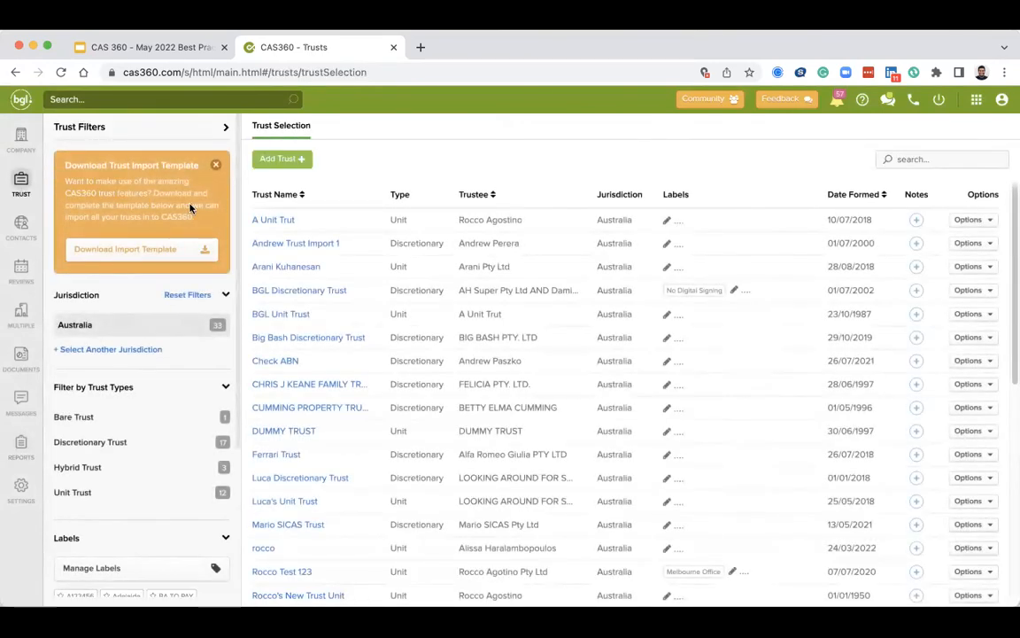
Start adding a new trust, set the jurisdiction to Australia and review the available trust types.
{"action": "left_click", "coordinate": [300, 170]}
{"action": "left_click", "coordinate": [316, 185]}
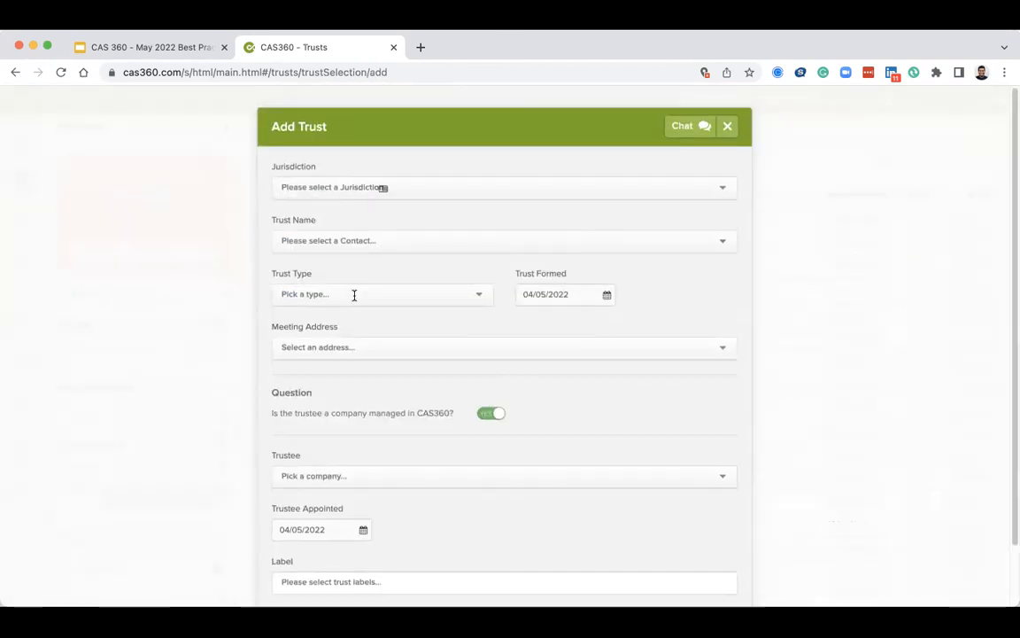
{"action": "left_click", "coordinate": [354, 294]}
{"action": "left_click", "coordinate": [354, 187]}
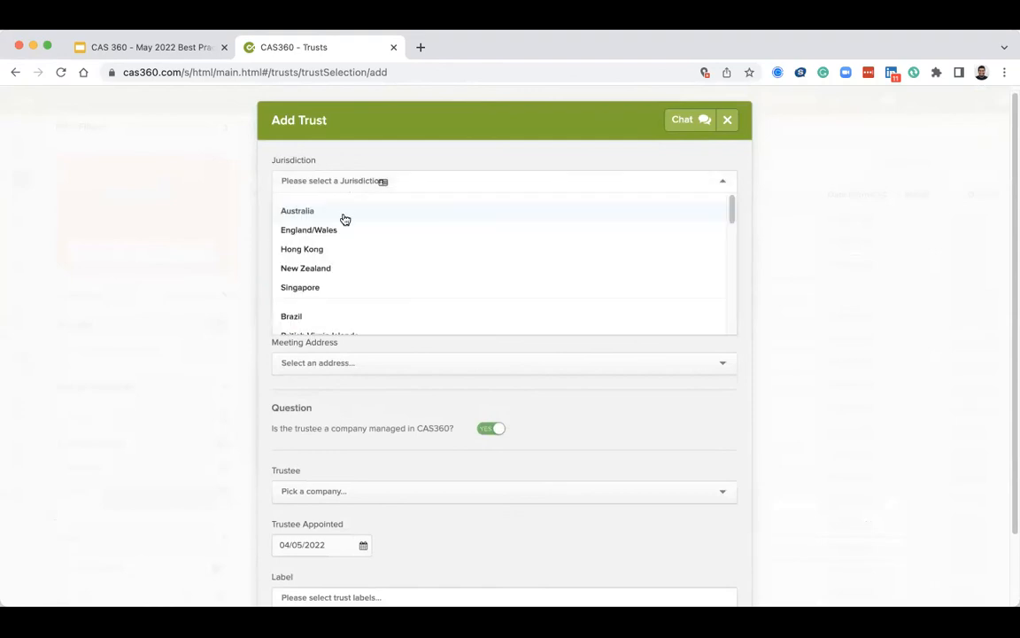
{"action": "left_click", "coordinate": [346, 216]}
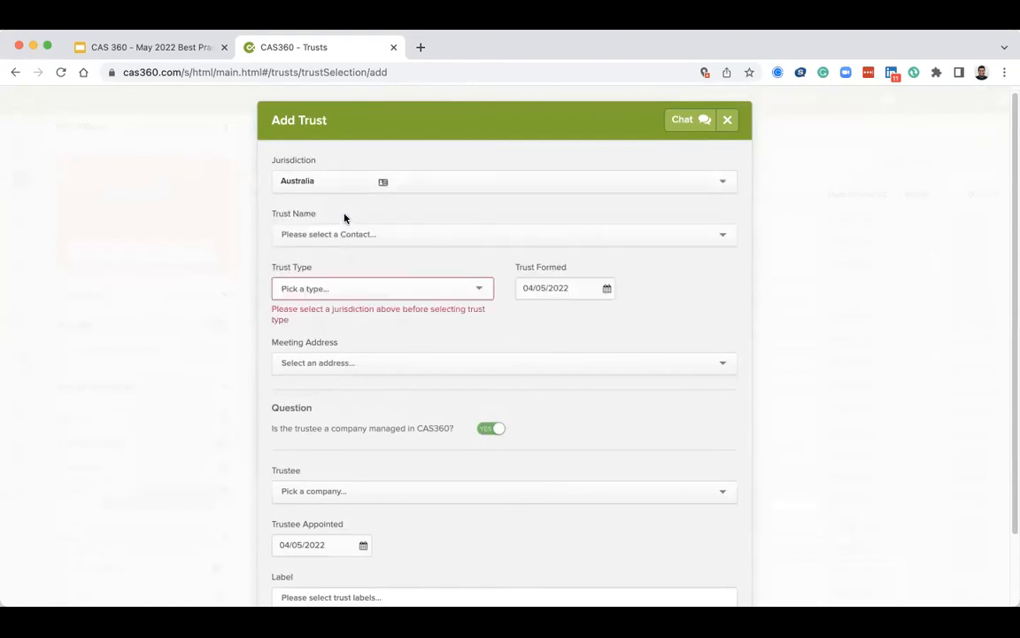
{"action": "left_click", "coordinate": [337, 287]}
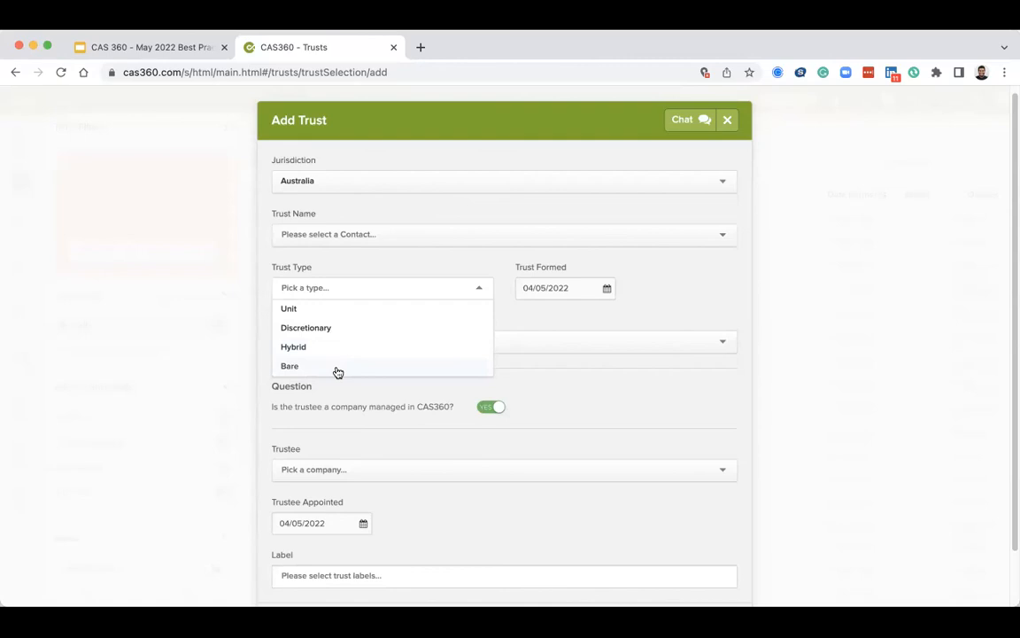
{"action": "left_click", "coordinate": [364, 417]}
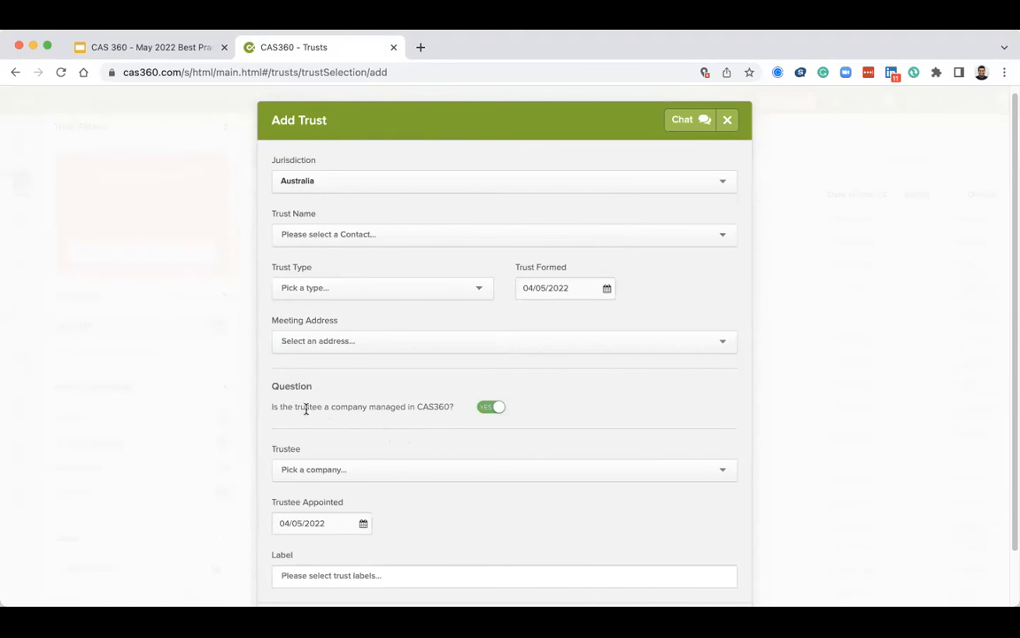
Set the trustee-is-a-managed-company question to No, review the trustee contact suggestions, then cancel adding the trust.
{"action": "left_click_drag", "start_coordinate": [305, 409], "coordinate": [387, 409]}
{"action": "left_click", "coordinate": [378, 471]}
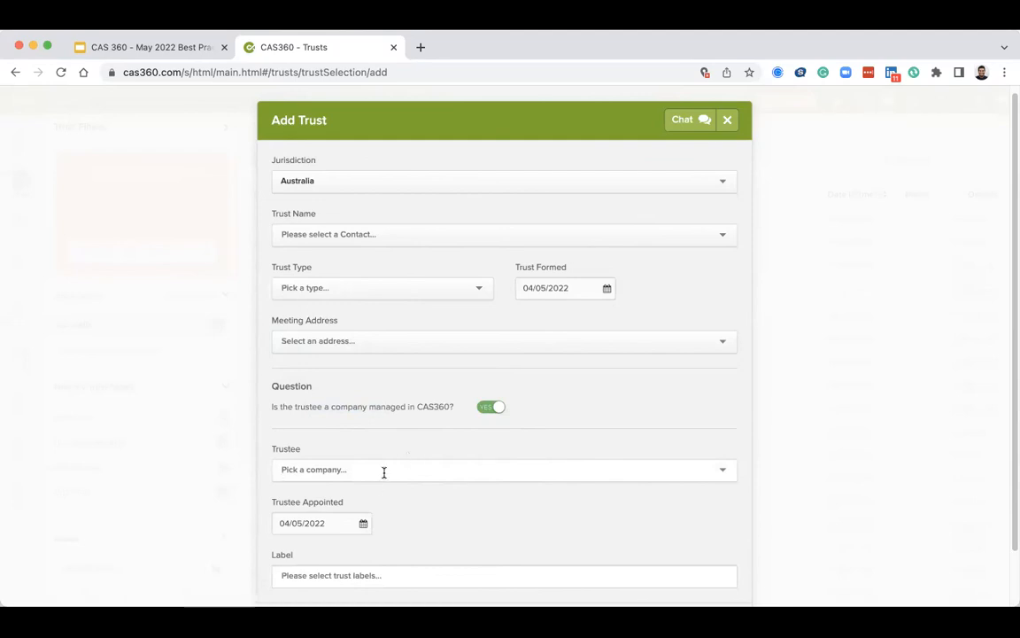
{"action": "left_click", "coordinate": [499, 408]}
{"action": "left_click", "coordinate": [430, 465]}
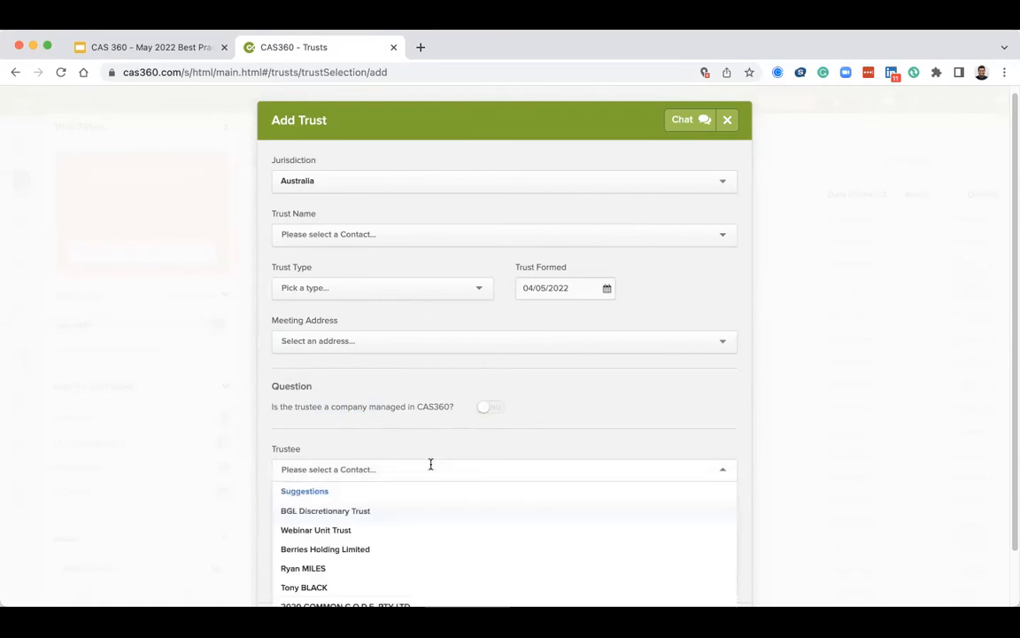
{"action": "scroll", "coordinate": [430, 466], "scroll_direction": "down", "scroll_amount": 2}
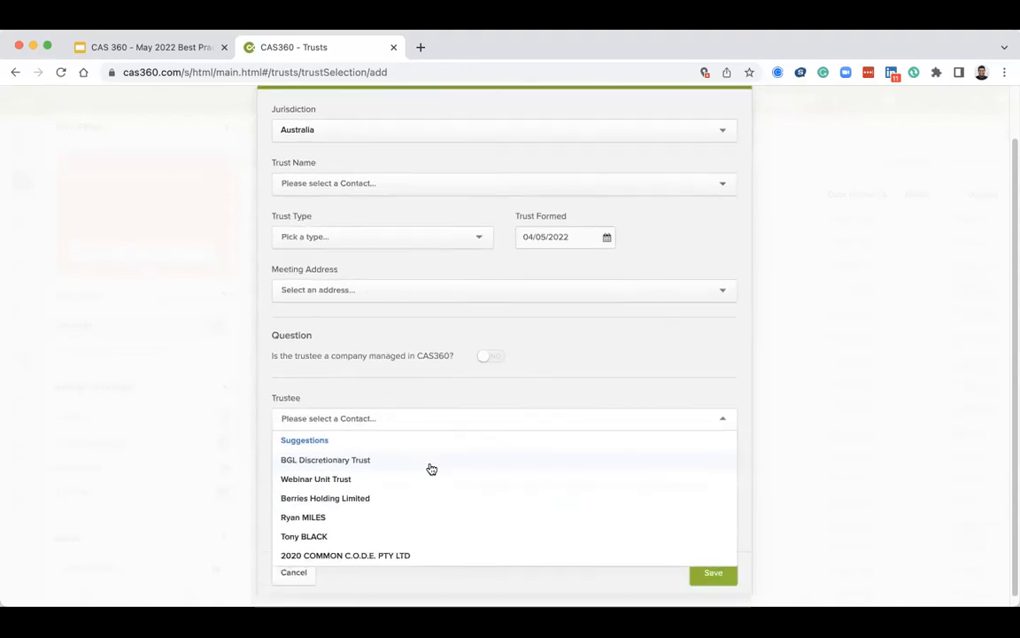
{"action": "left_click", "coordinate": [565, 364]}
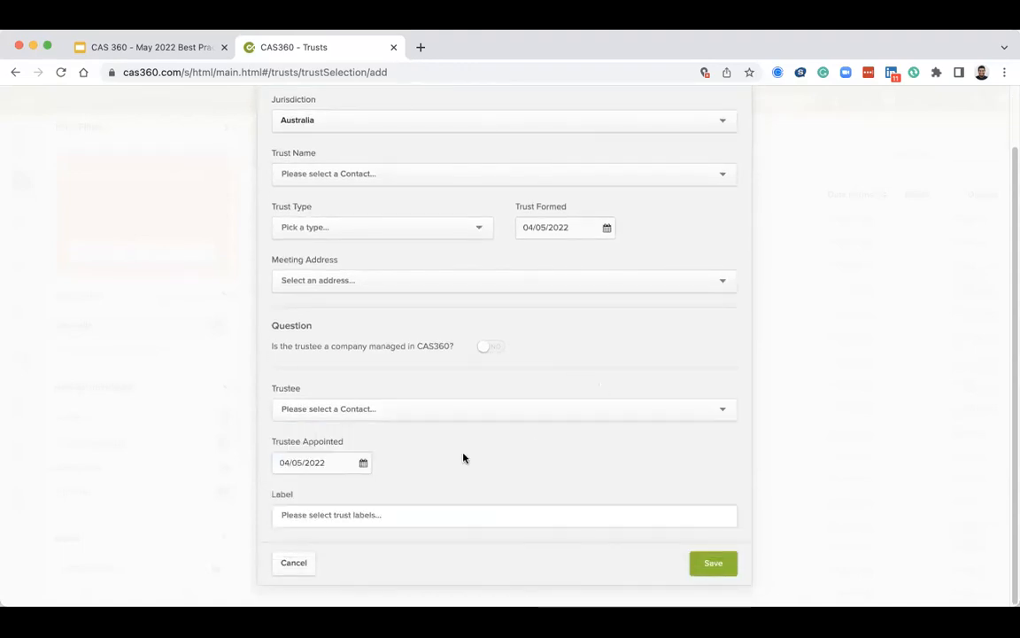
{"action": "left_click", "coordinate": [301, 563]}
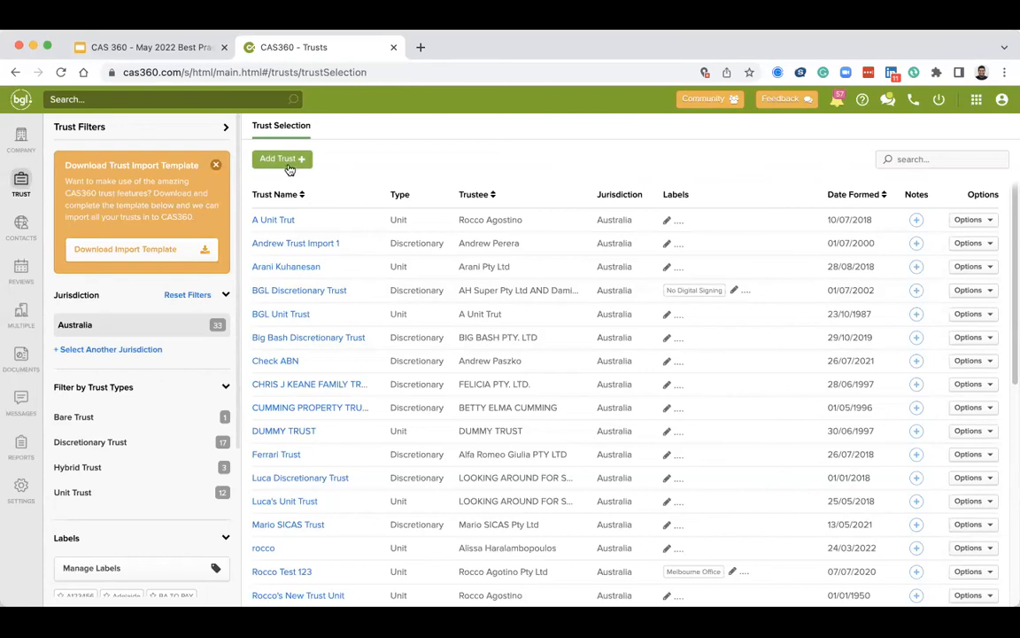
Switch to the CAS 360 webinar slides tab.
{"action": "left_click", "coordinate": [181, 48]}
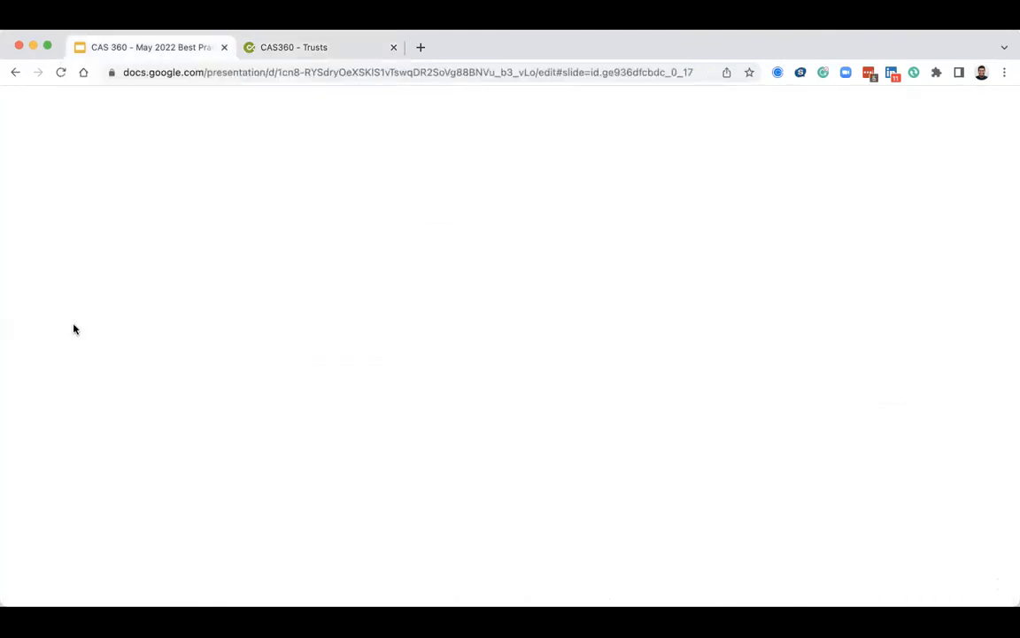